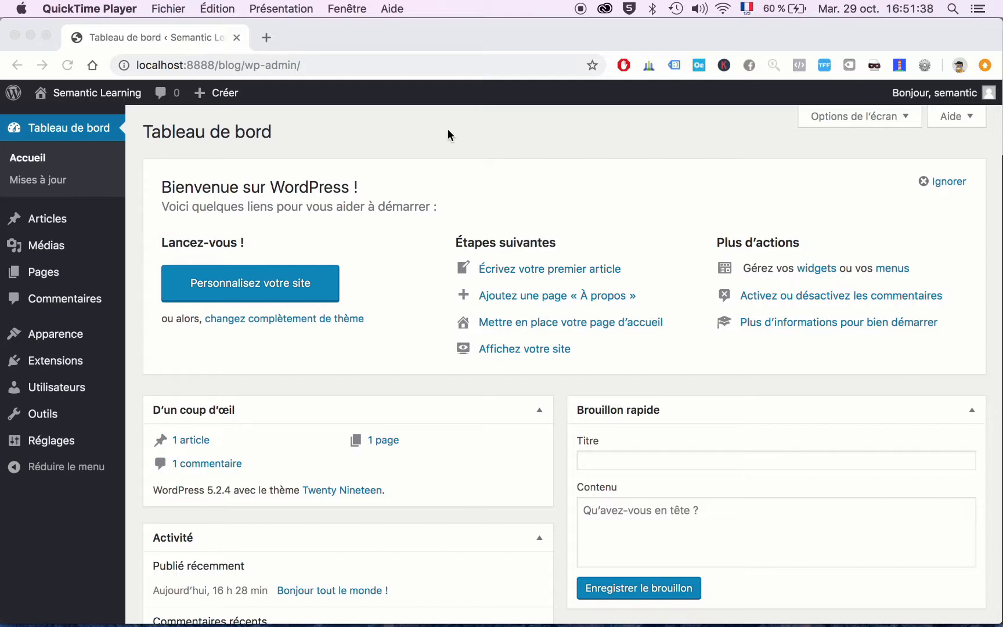
# - Open elegantthemes.com in a new browser tab and log in to the members area with the saved account credentials
pyautogui.click(267, 38)
pyautogui.click(267, 39)
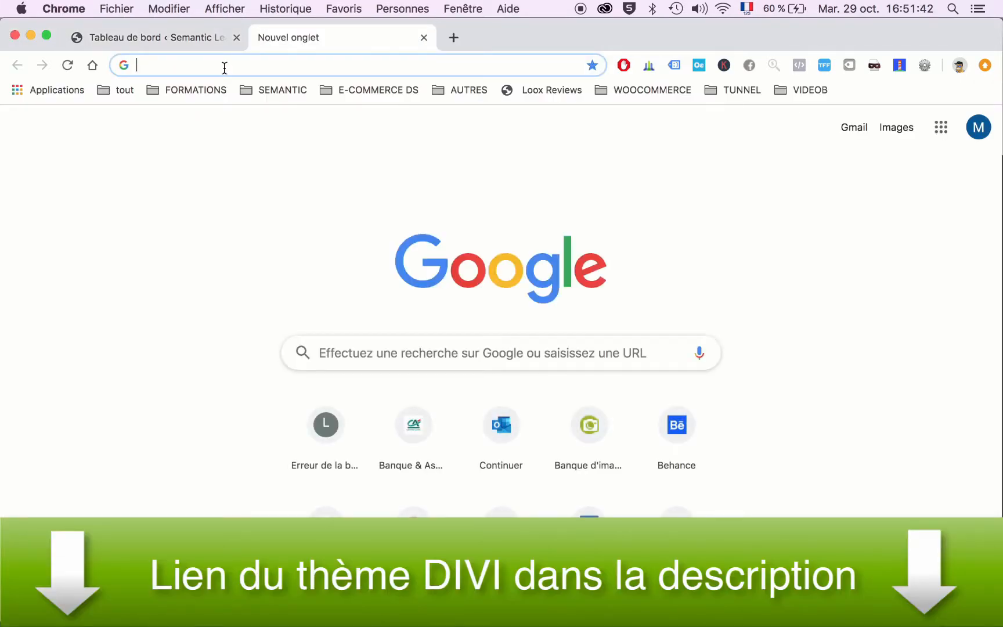
pyautogui.write('elegantthemes.com')
pyautogui.press('Return')
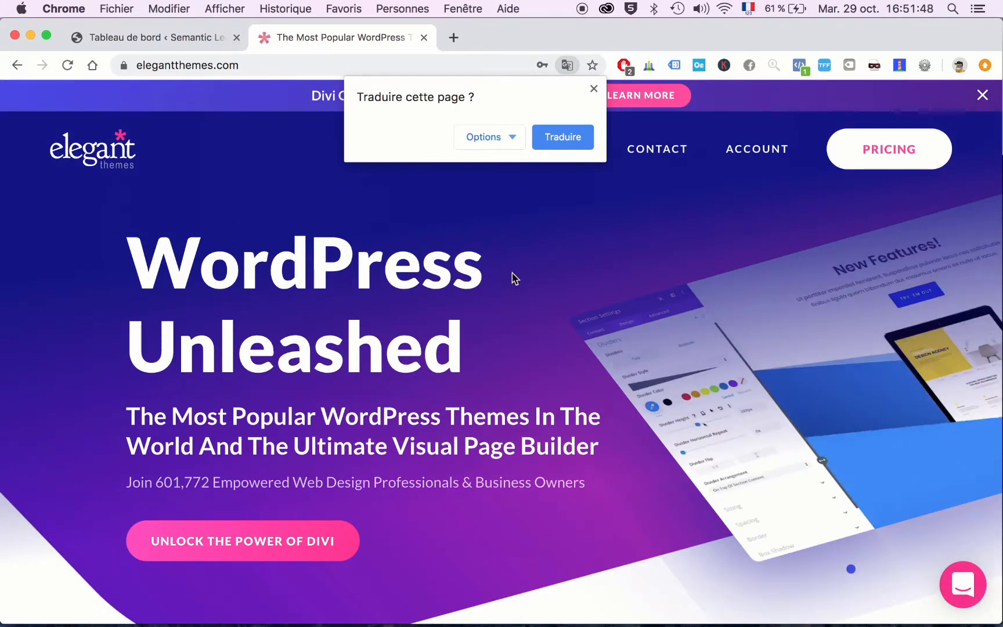
pyautogui.moveTo(772, 152)
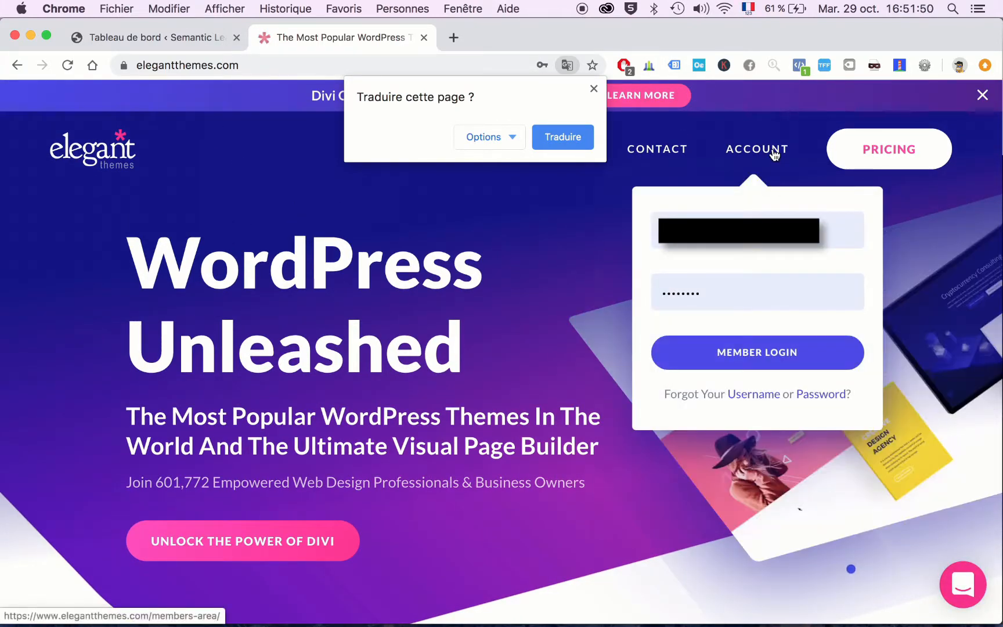
pyautogui.click(748, 367)
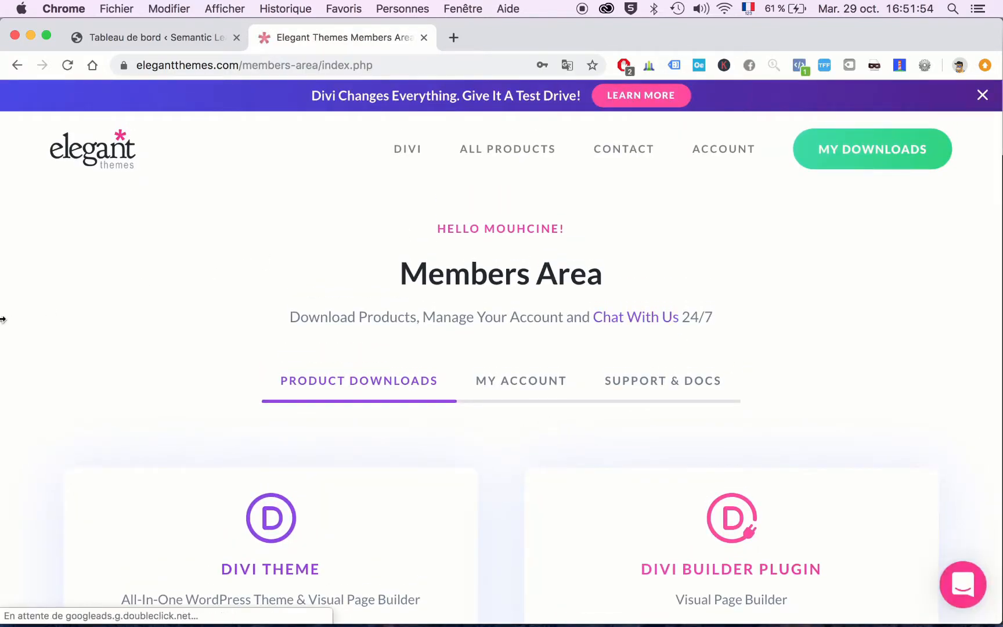
pyautogui.scroll(-5, 51, 307)
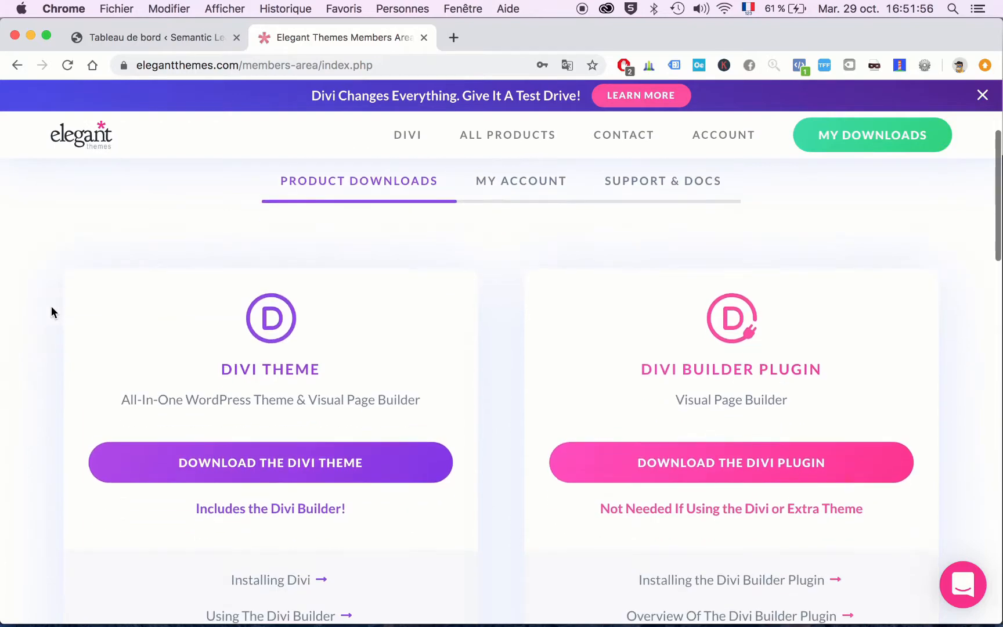
pyautogui.click(233, 347)
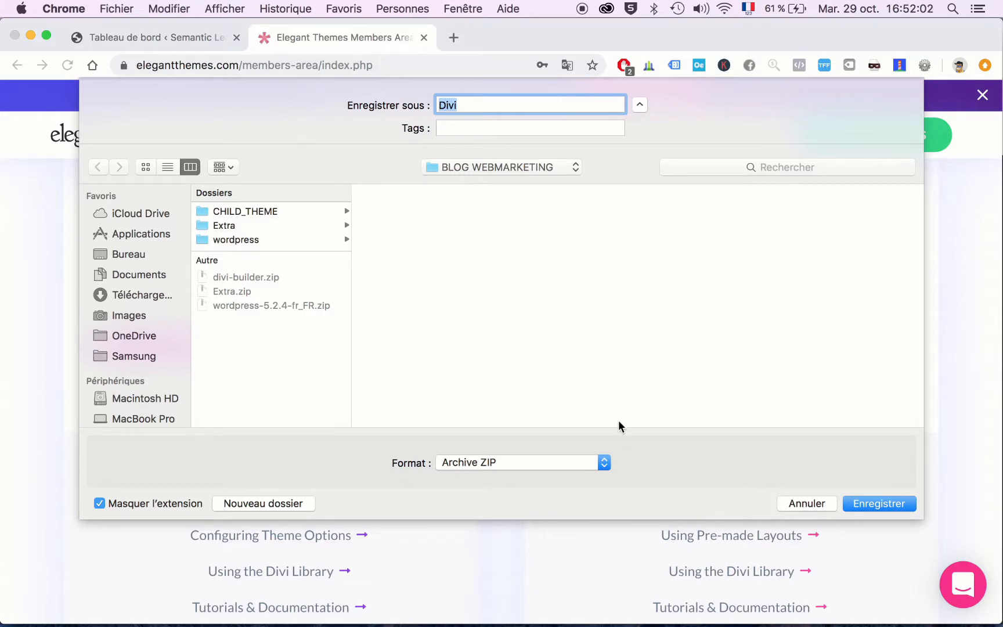
pyautogui.click(808, 504)
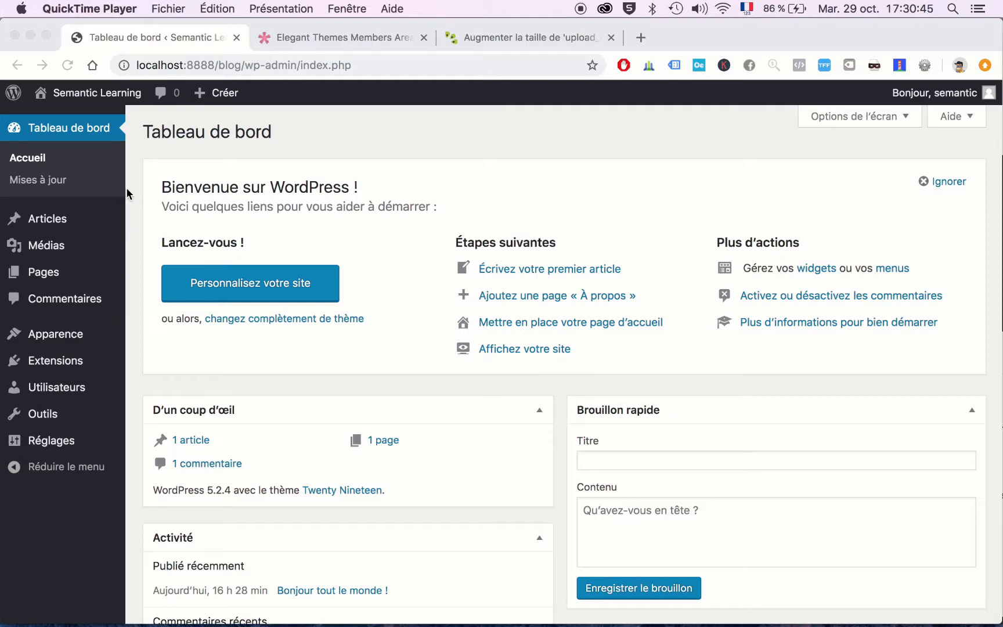
# - In the WordPress admin, open the upload form for adding a new theme from a zip file
pyautogui.scroll(-1, 138, 186)
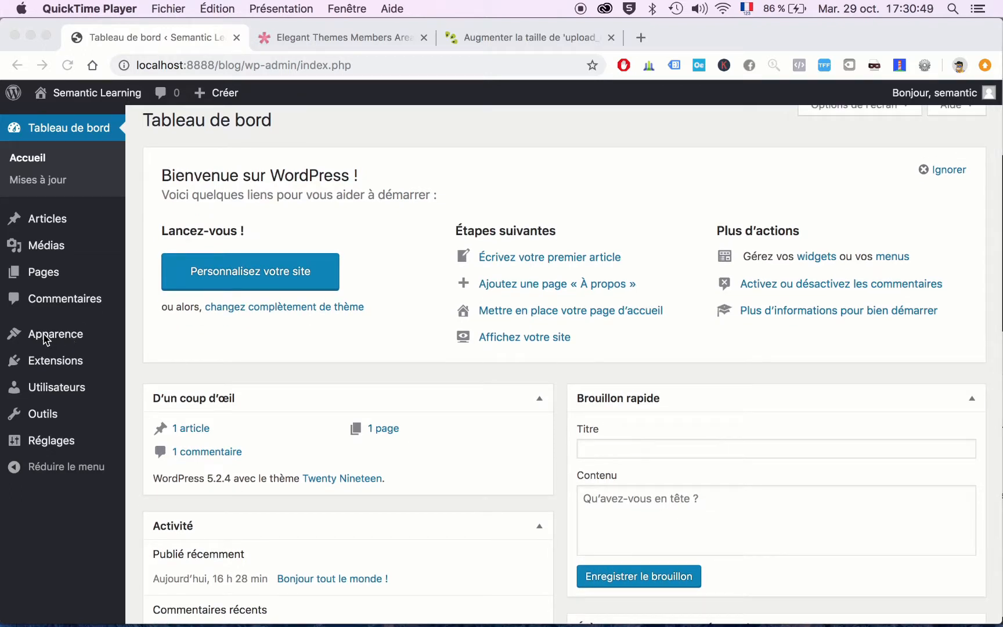
pyautogui.click(67, 337)
pyautogui.click(68, 338)
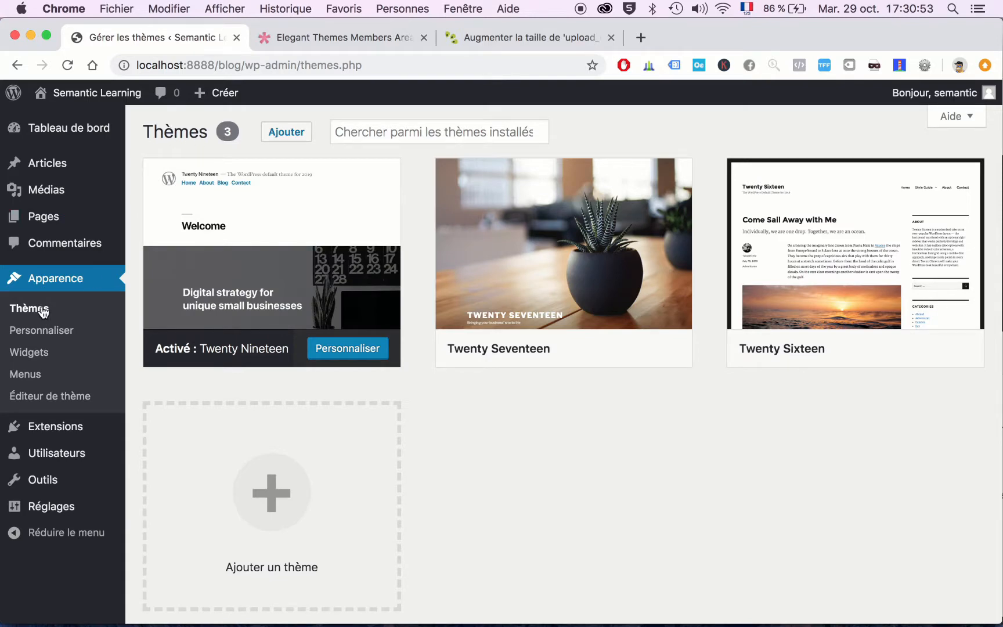
pyautogui.click(290, 134)
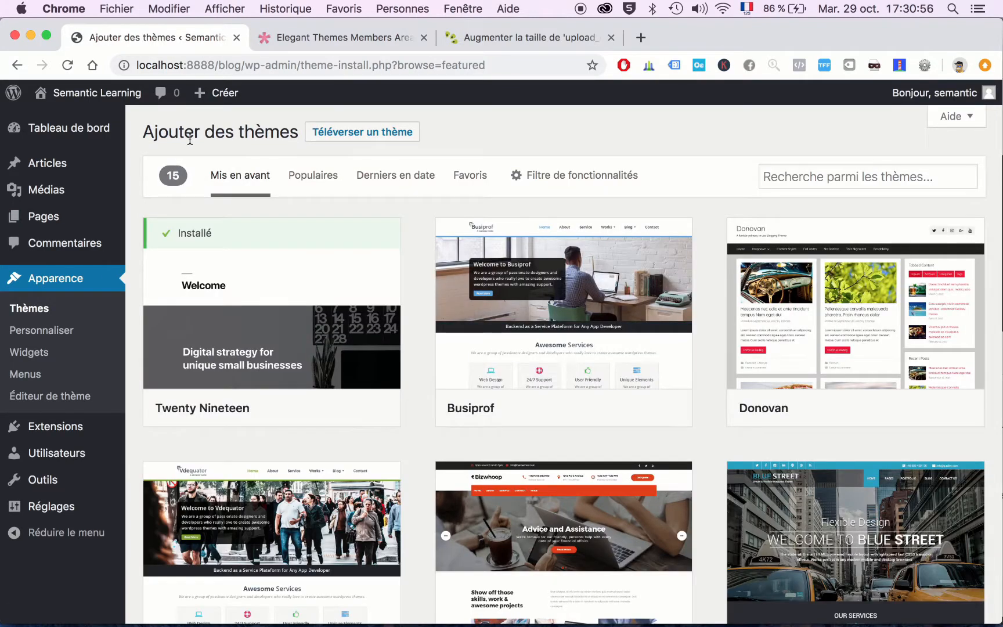
pyautogui.click(361, 135)
# - Choose Divi.zip from the TUTO DIVI folder, install it as a theme and activate it
pyautogui.click(464, 273)
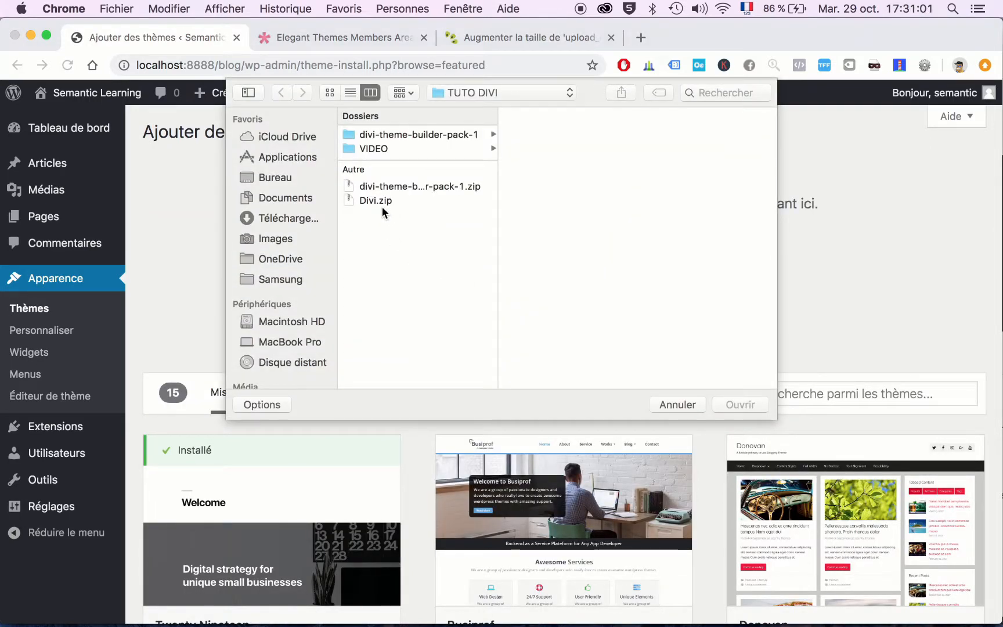
pyautogui.click(371, 201)
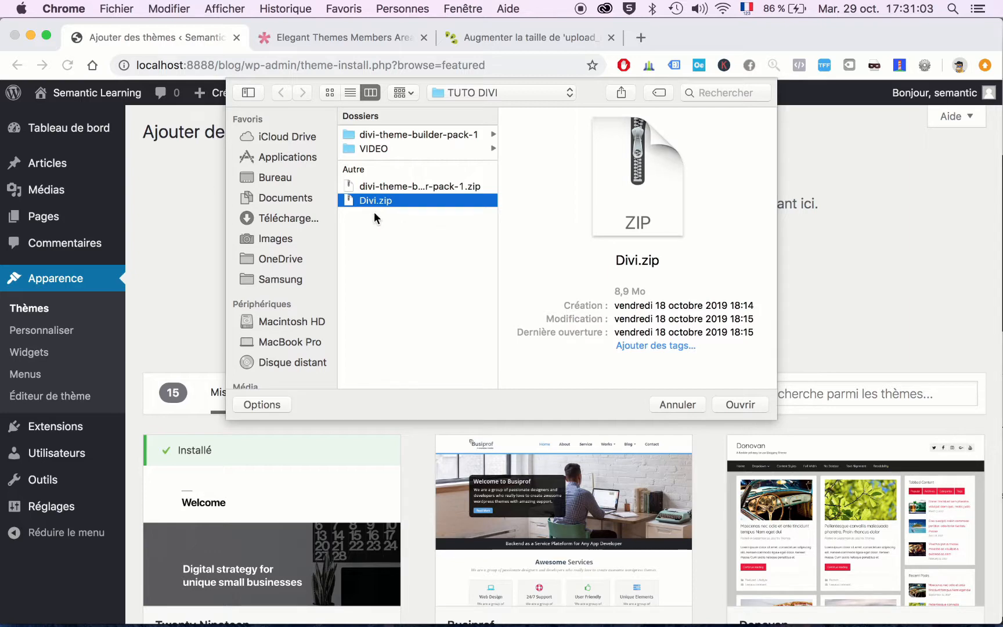
pyautogui.click(744, 409)
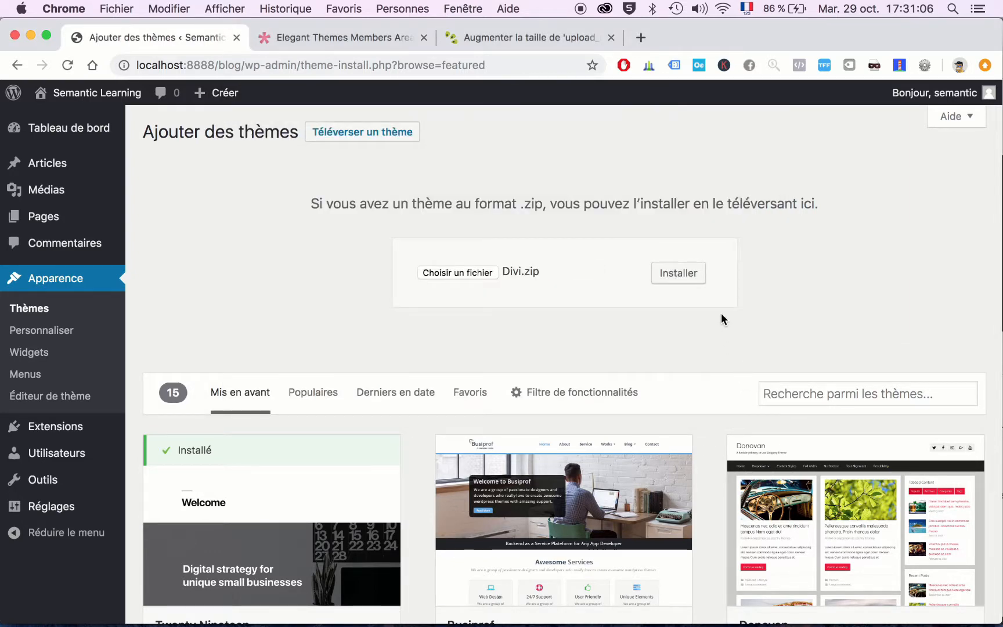
pyautogui.click(680, 275)
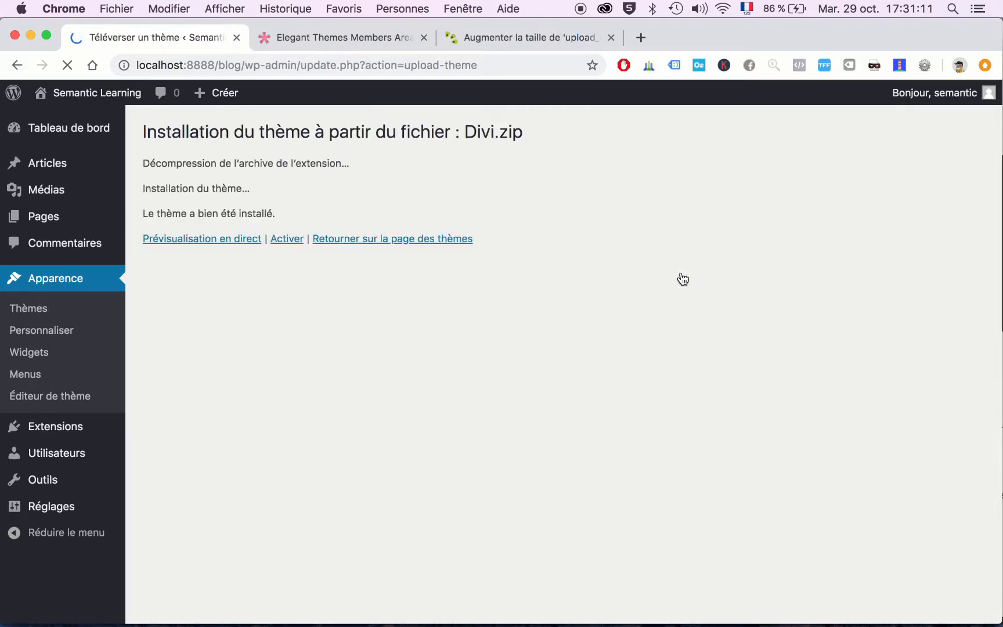
pyautogui.click(284, 243)
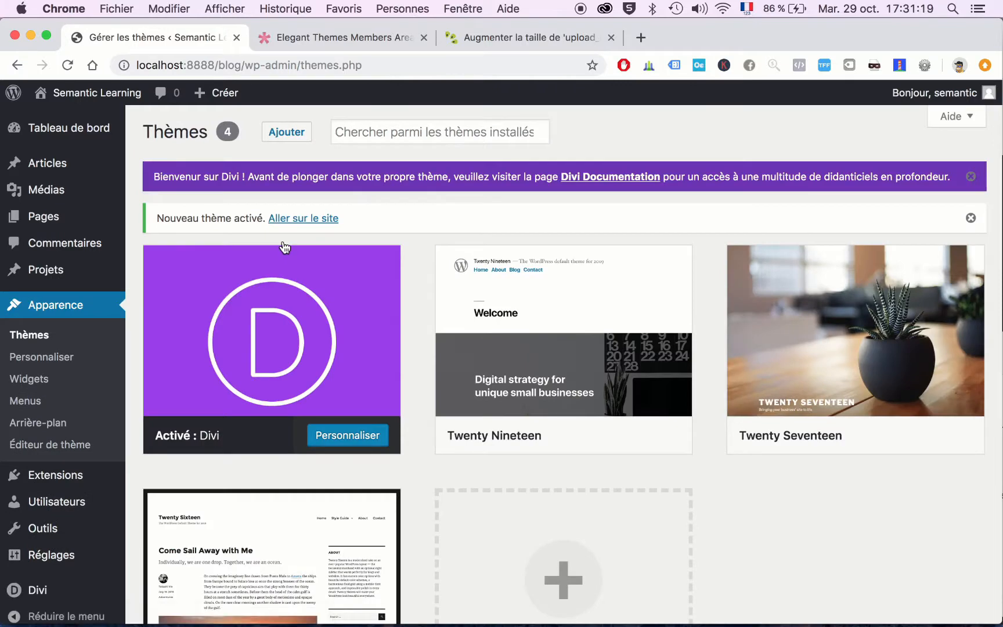
# - Visit the public site and examine how its home page, sidebar and footer look with the Divi theme
pyautogui.moveTo(67, 98)
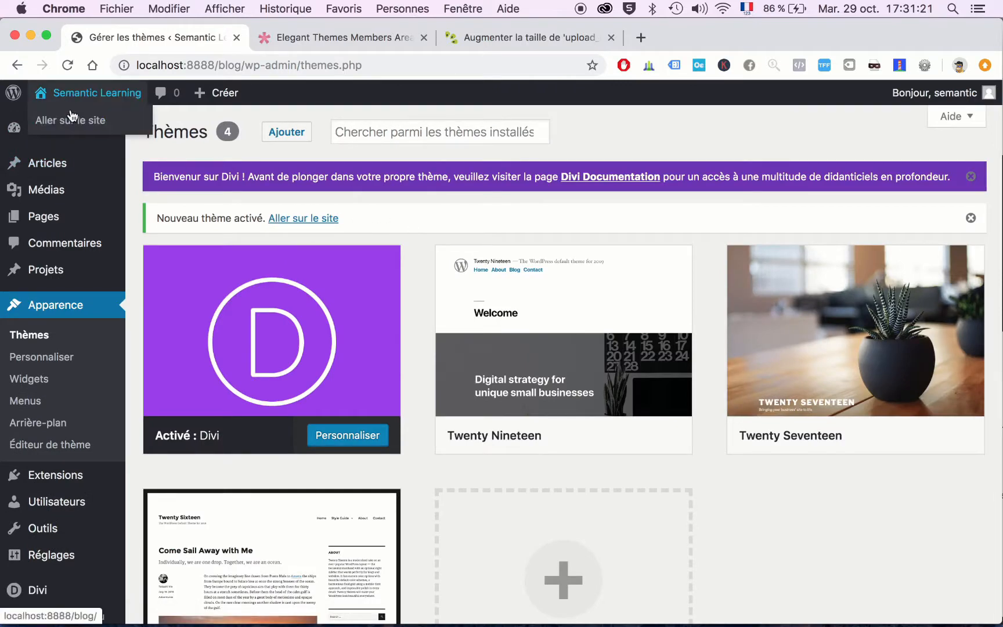
pyautogui.click(74, 120)
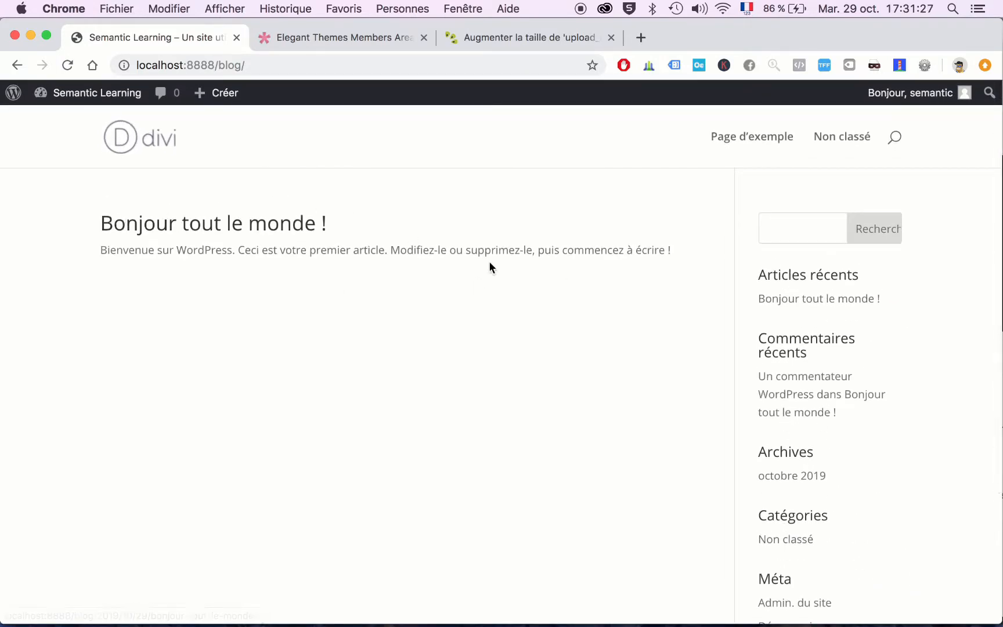
pyautogui.moveTo(688, 260); pyautogui.dragTo(86, 183)
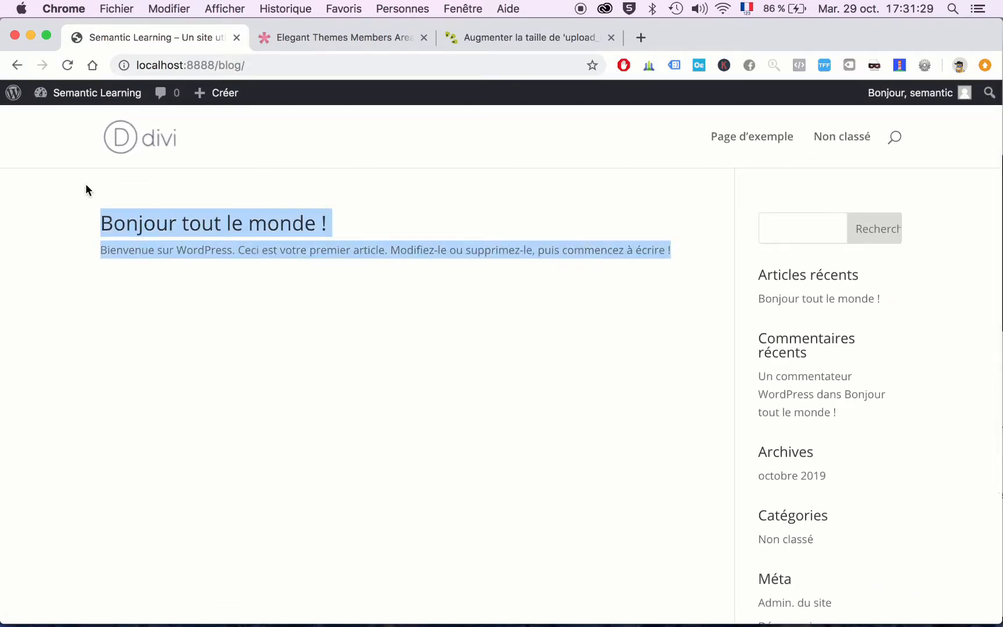
pyautogui.click(85, 183)
pyautogui.scroll(-5, 848, 222)
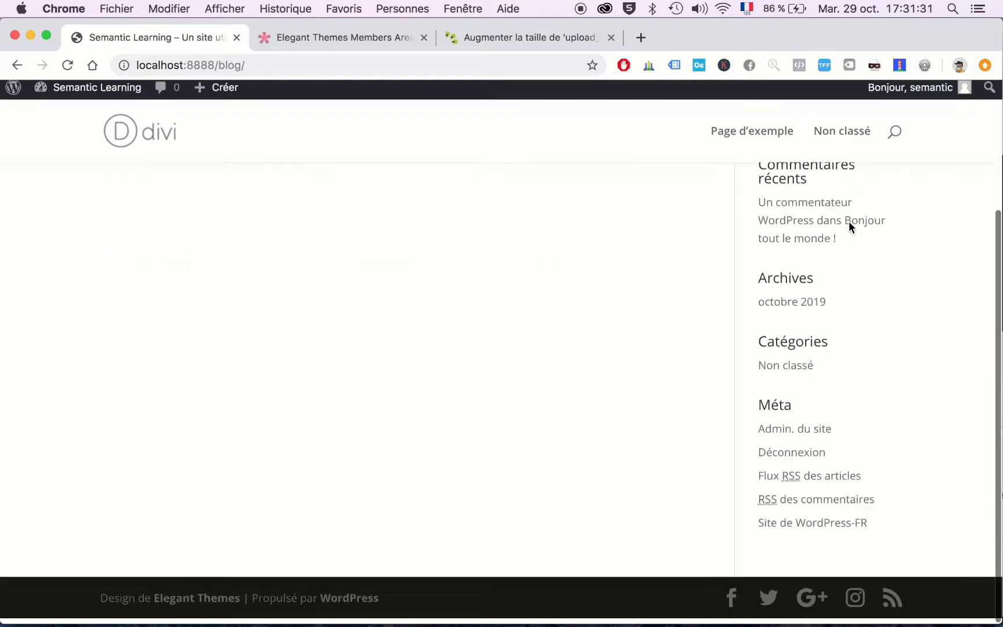
pyautogui.scroll(5, 849, 222)
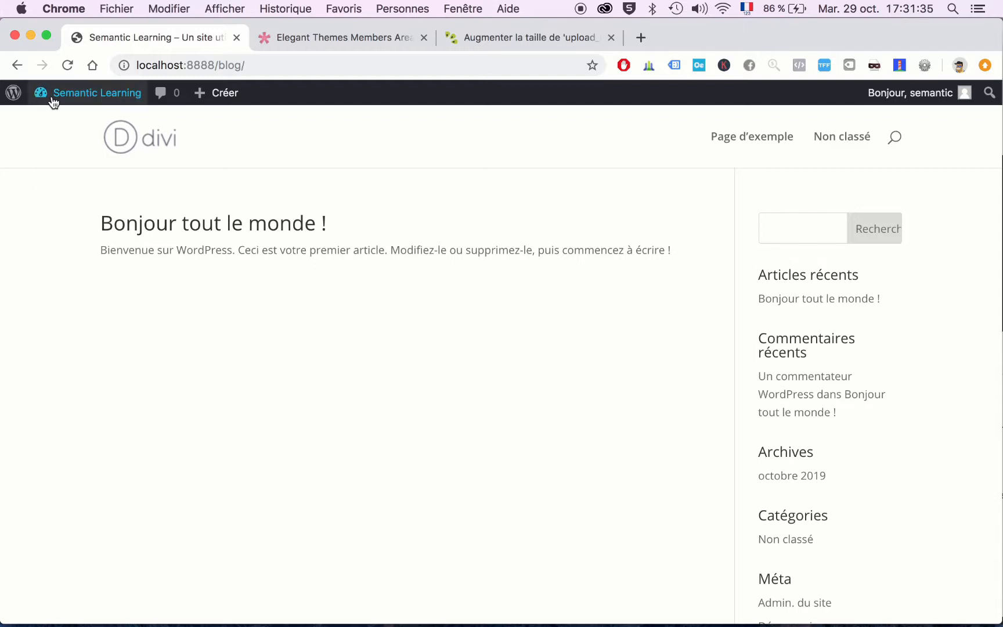
# - Return to the dashboard, create a new page titled "Accueil" and publish it
pyautogui.moveTo(54, 99)
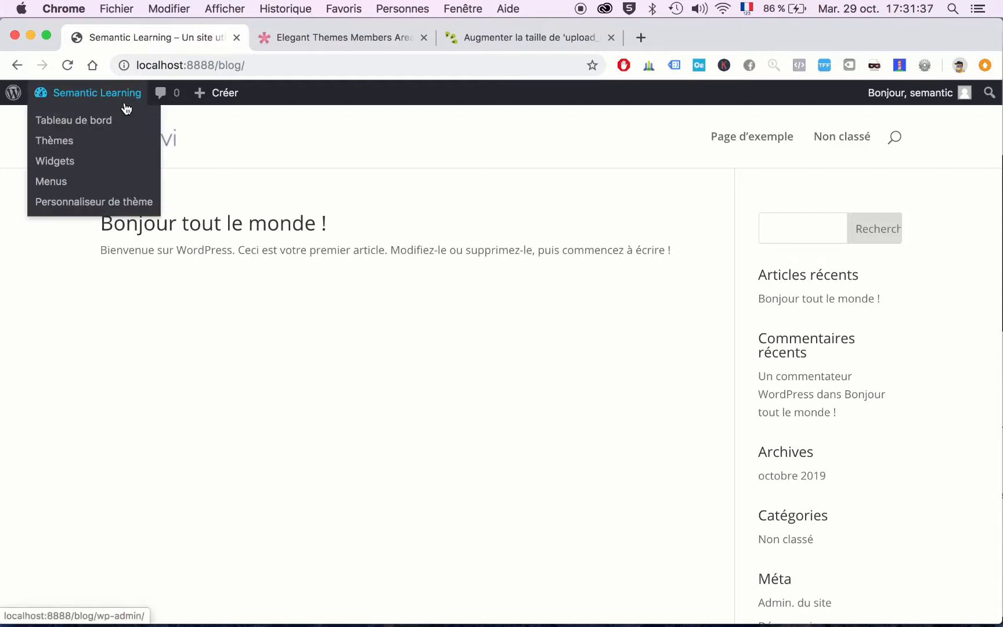
pyautogui.click(63, 122)
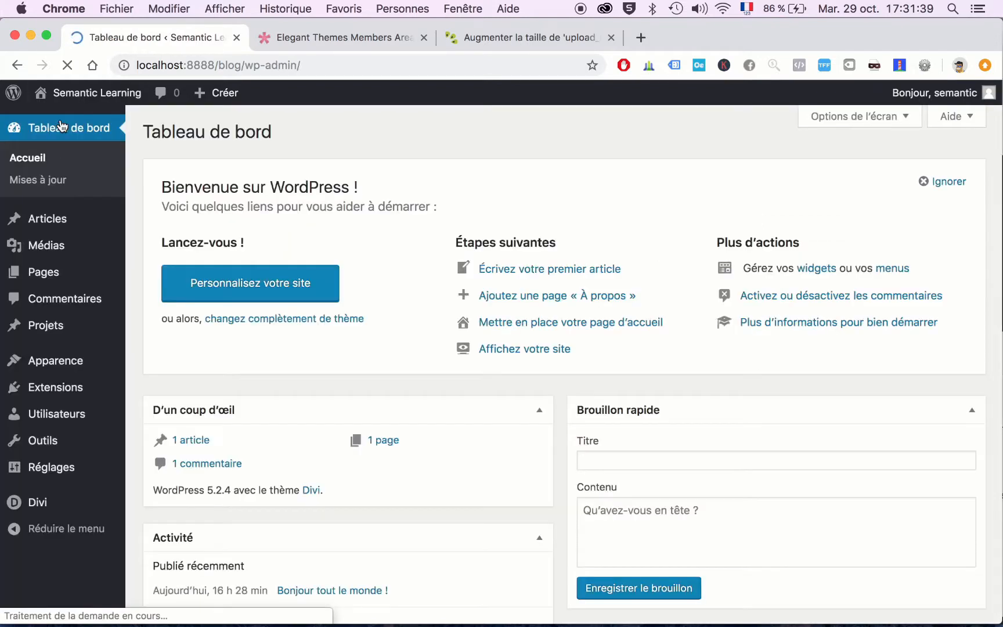
pyautogui.moveTo(61, 218)
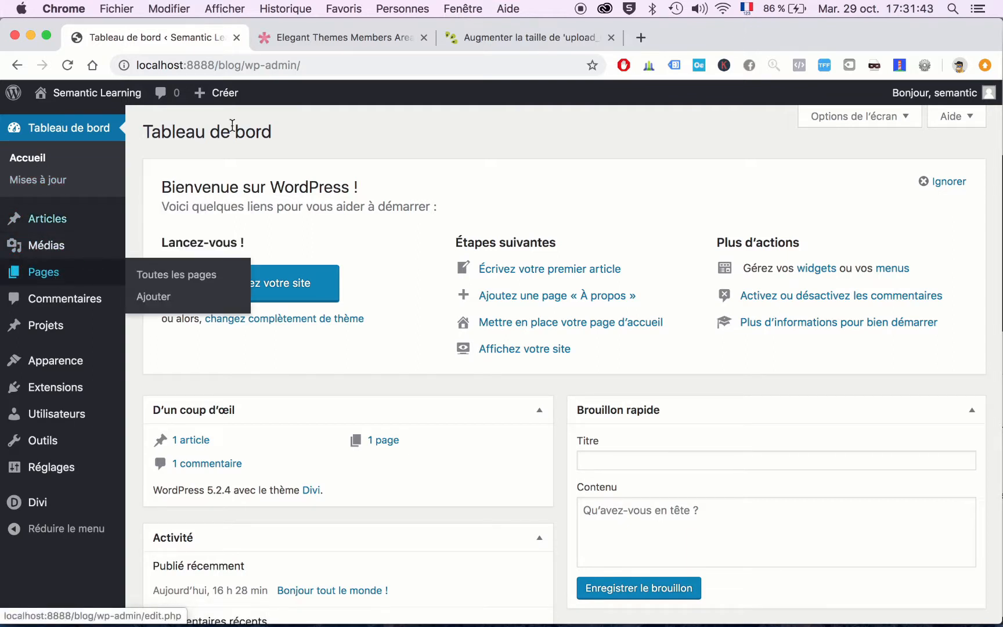
pyautogui.moveTo(223, 99)
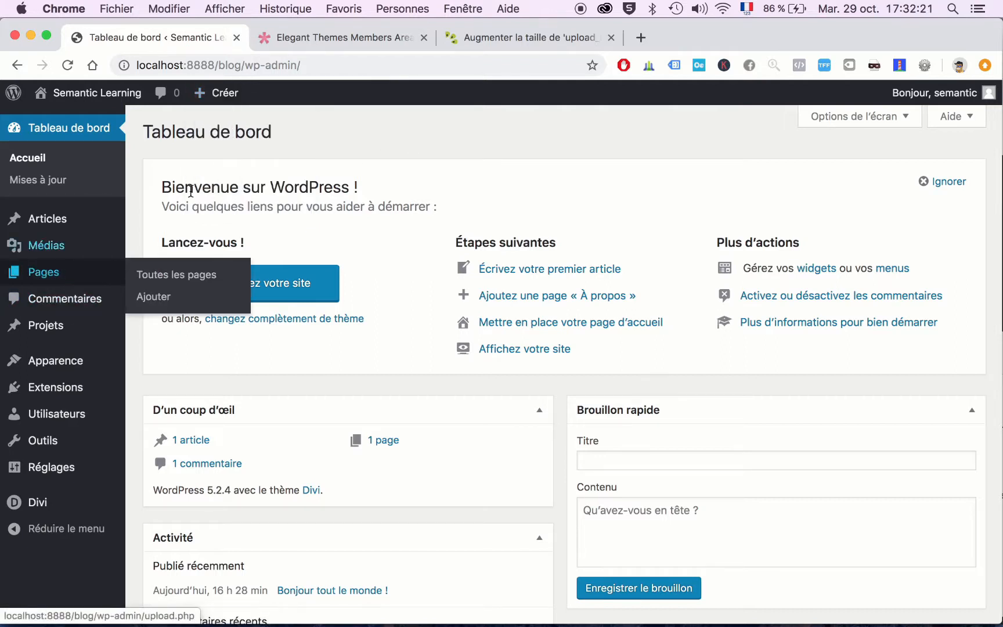
pyautogui.click(215, 161)
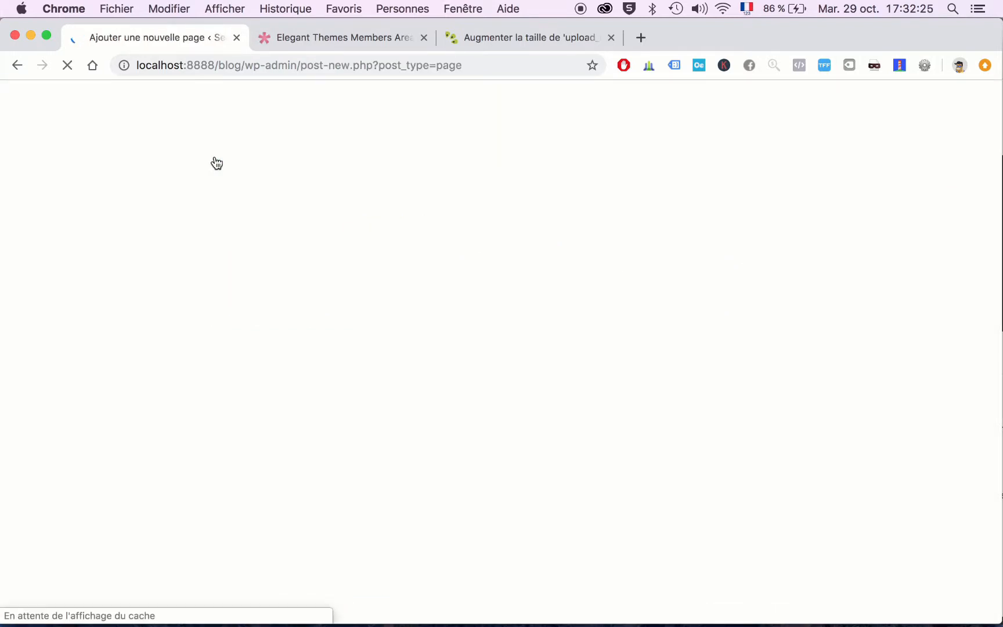
pyautogui.write('A')
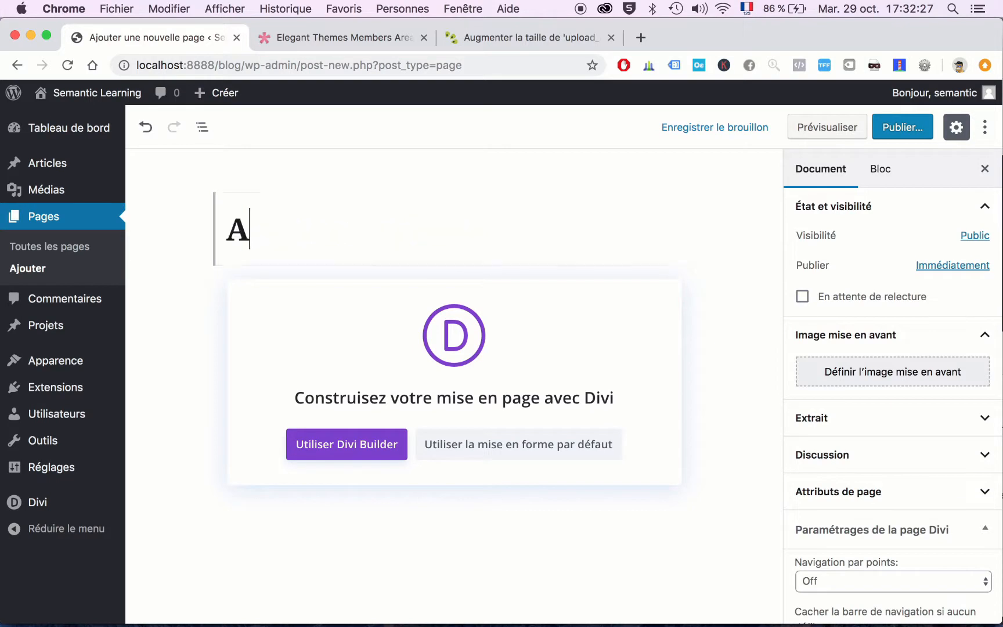
pyautogui.write('ccueil')
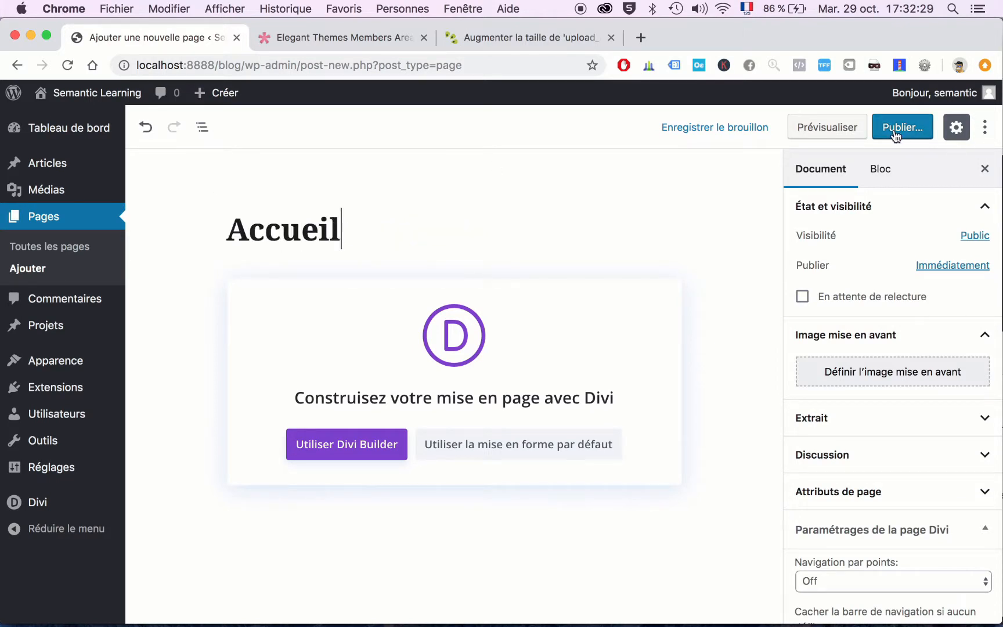
pyautogui.click(897, 131)
pyautogui.click(900, 128)
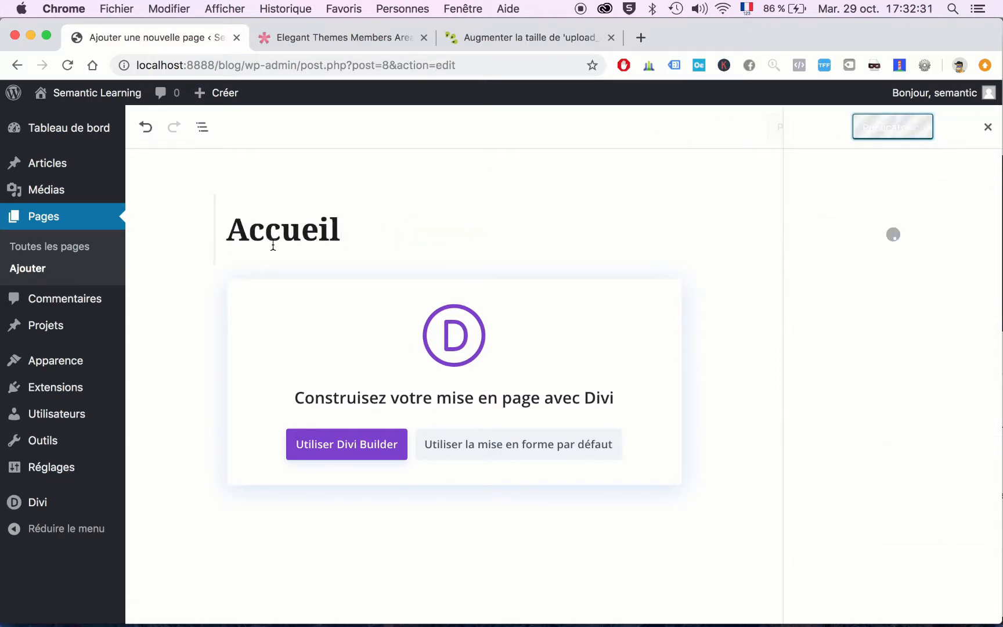
# - Create a new page titled "Services" and publish it
pyautogui.moveTo(215, 93)
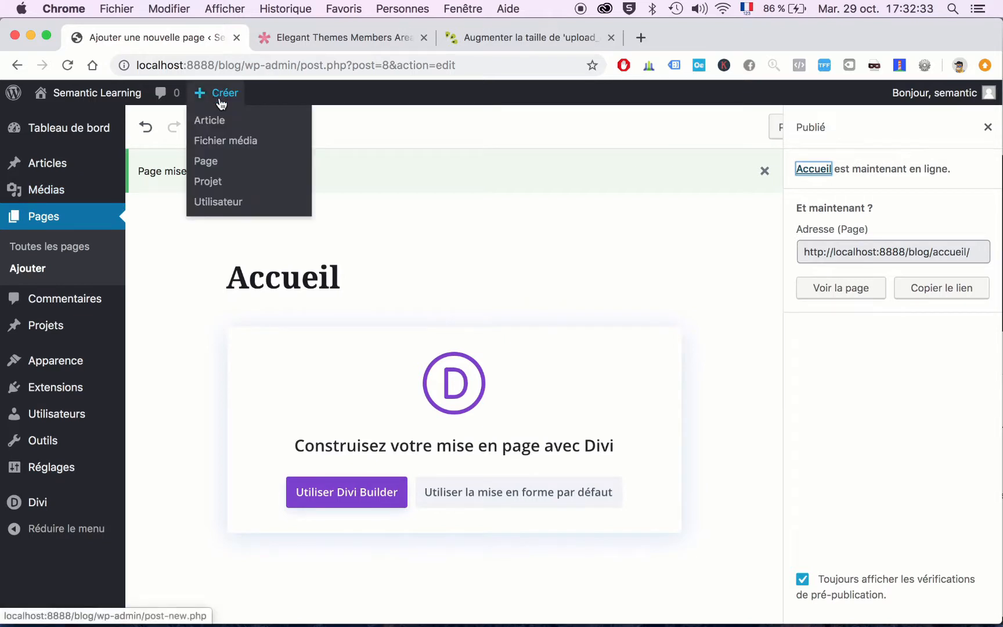
pyautogui.click(221, 168)
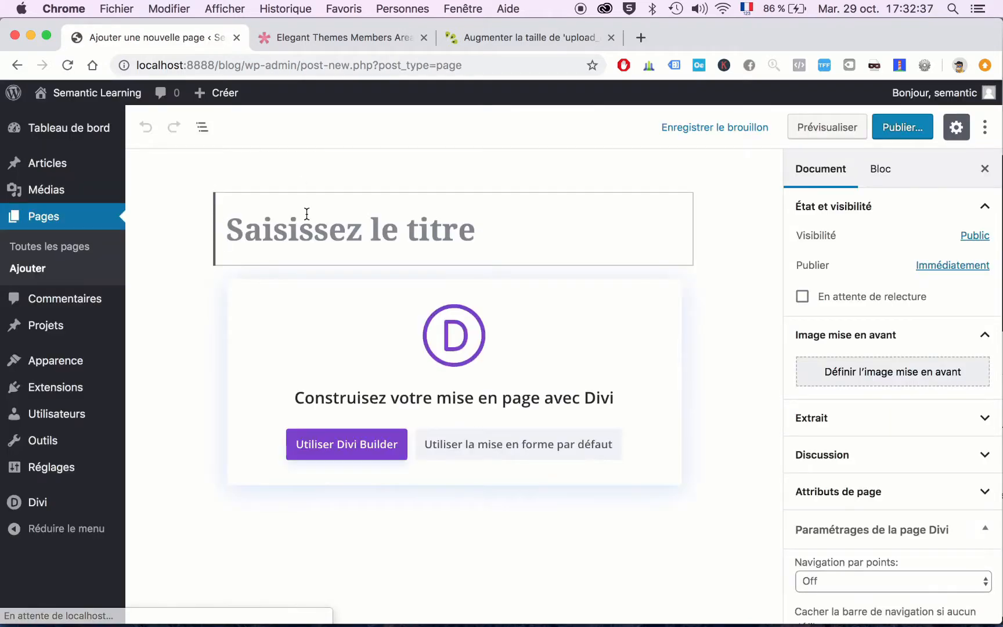
pyautogui.write('Services')
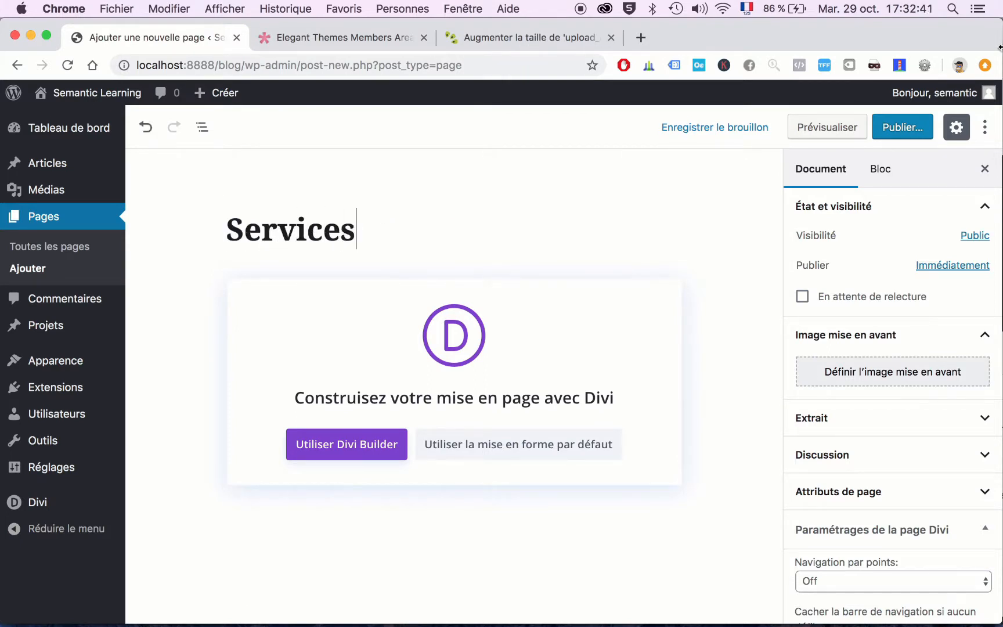
pyautogui.click(896, 134)
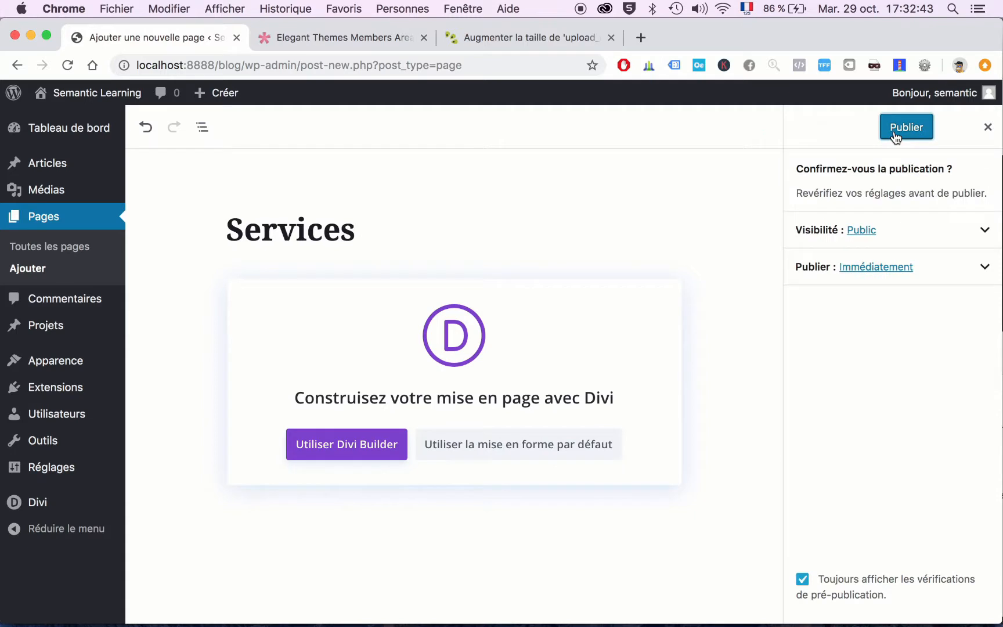
pyautogui.click(894, 134)
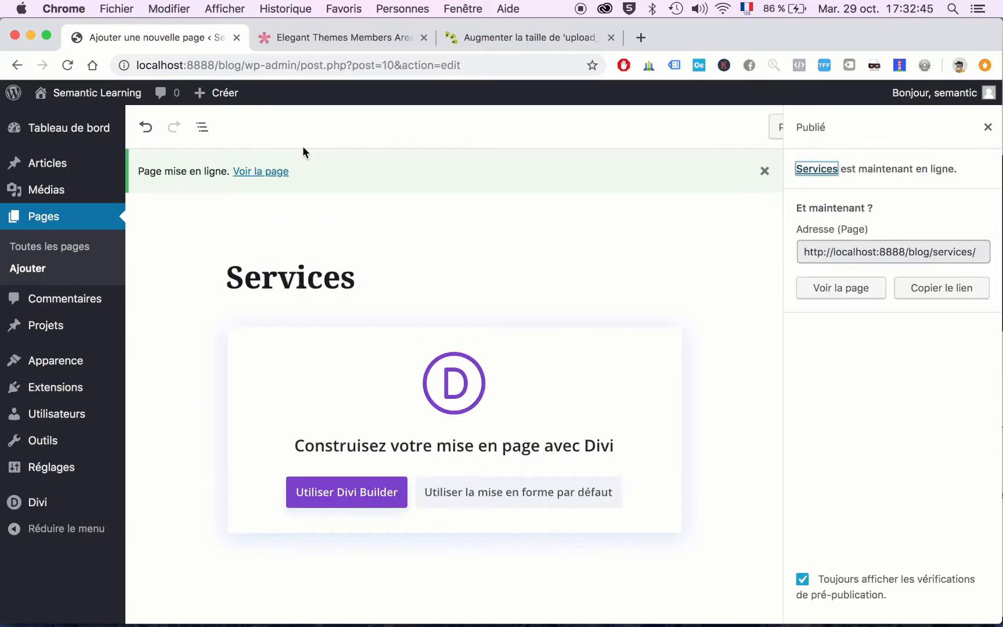
# - Create a new page titled "Qui sommes-nous ?" and publish it
pyautogui.moveTo(216, 93)
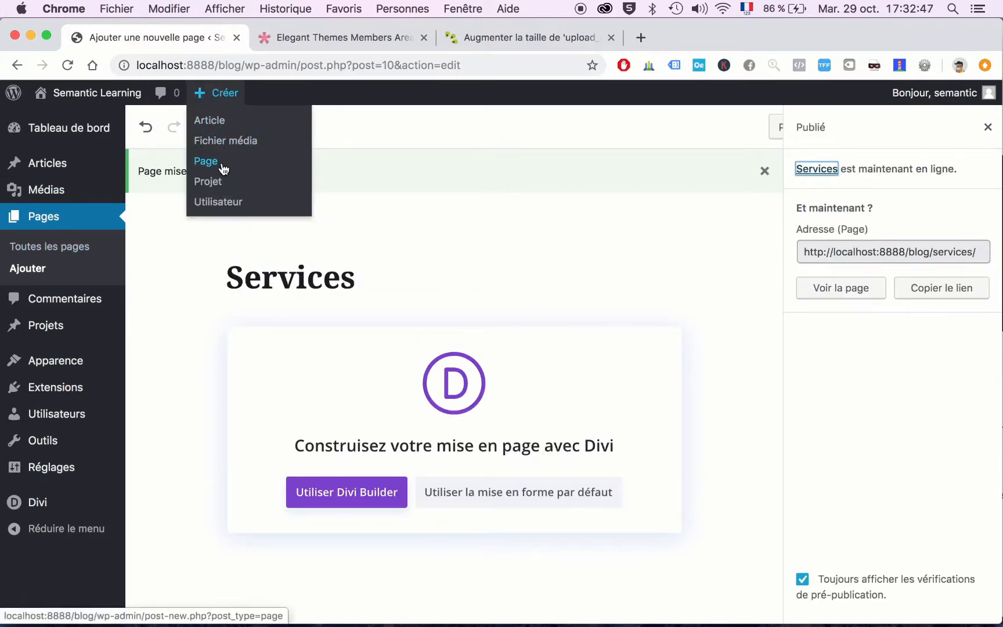
pyautogui.click(223, 168)
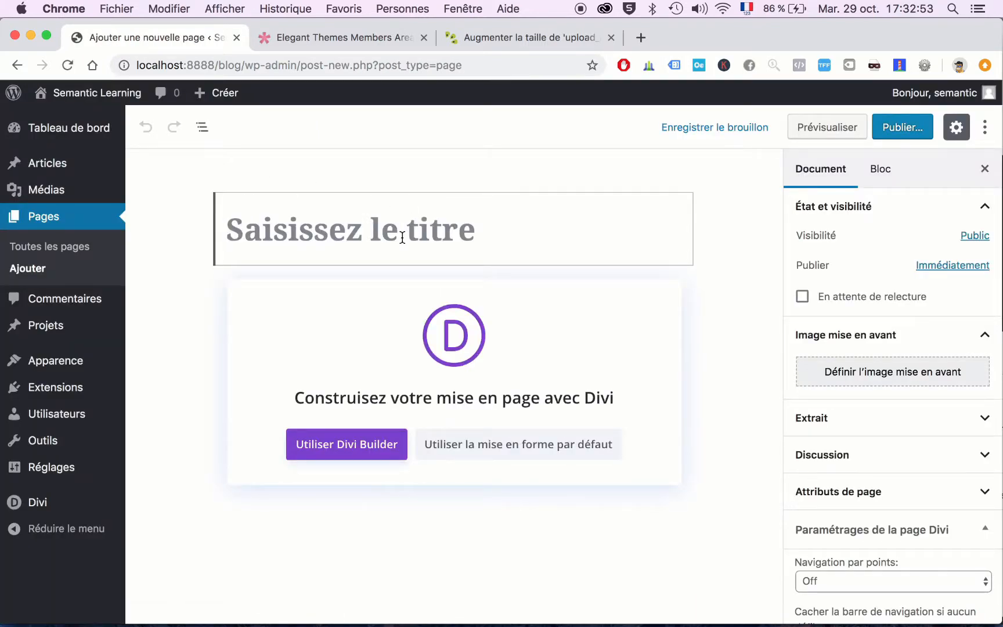
pyautogui.write('Qui smme')
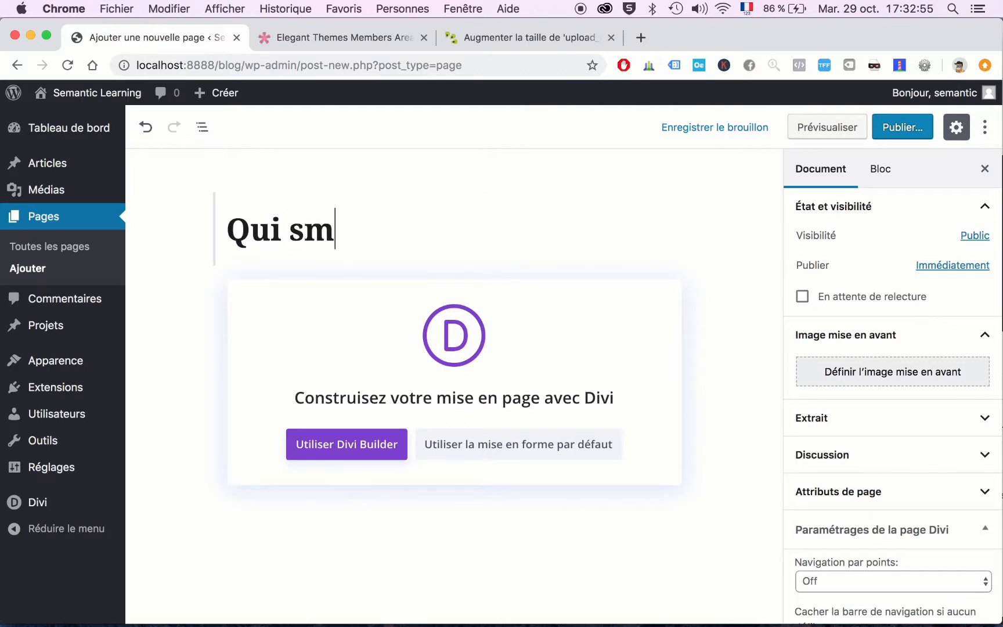
pyautogui.press('BackSpace')
pyautogui.press('BackSpace')
pyautogui.press('BackSpace')
pyautogui.write('omme')
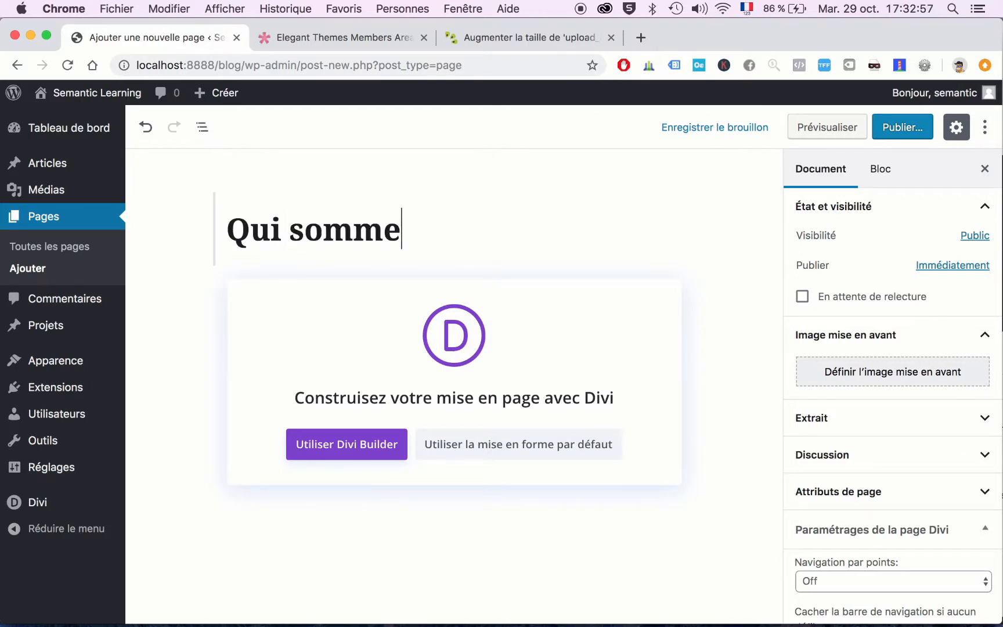
pyautogui.write('s-nous ?')
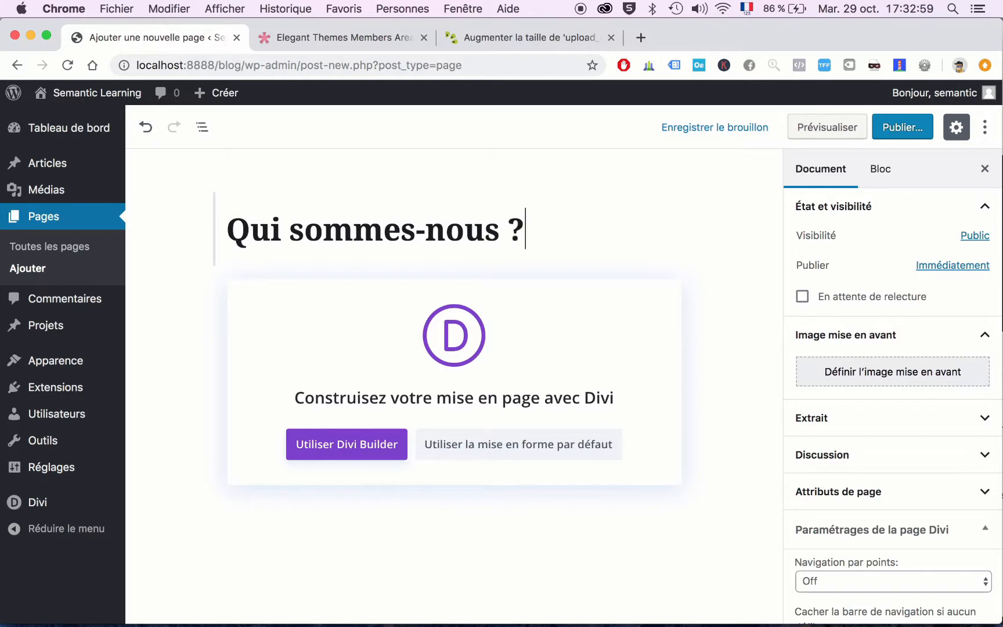
pyautogui.click(905, 134)
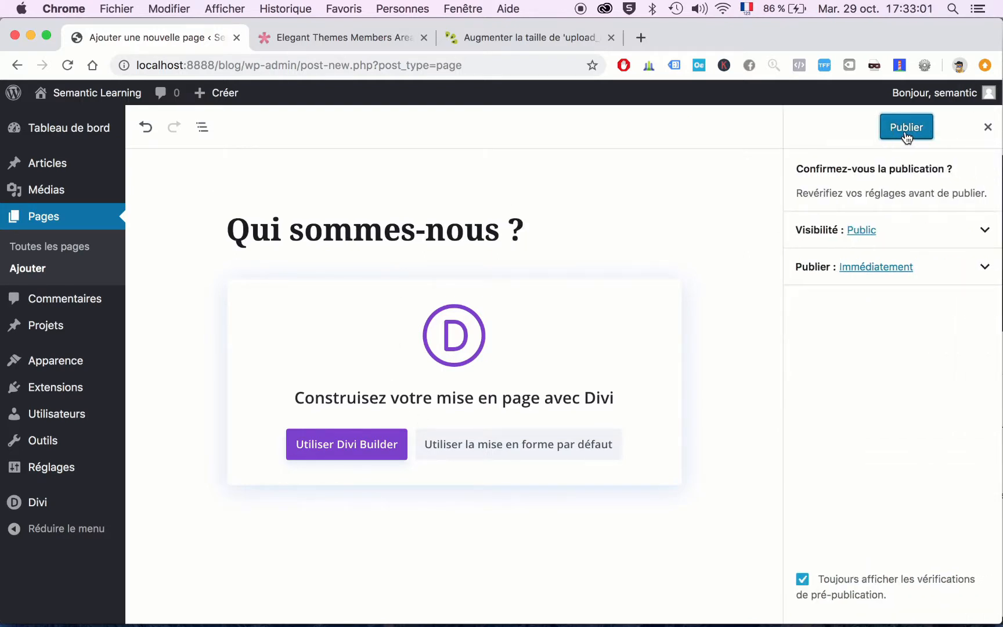
pyautogui.click(905, 133)
# - Create a new page titled "Tarifs" and publish it
pyautogui.moveTo(224, 99)
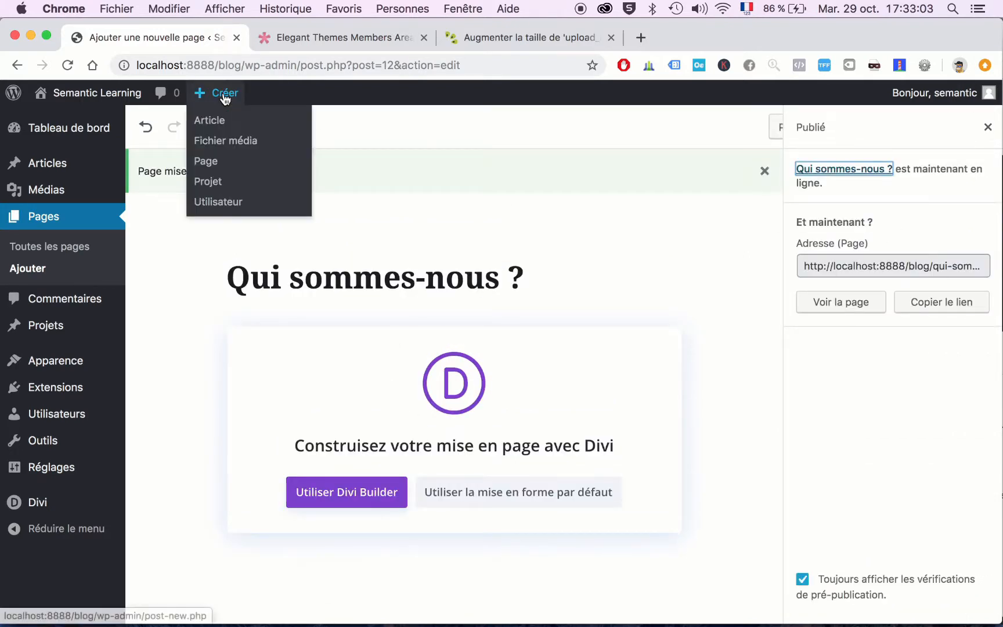
pyautogui.click(219, 165)
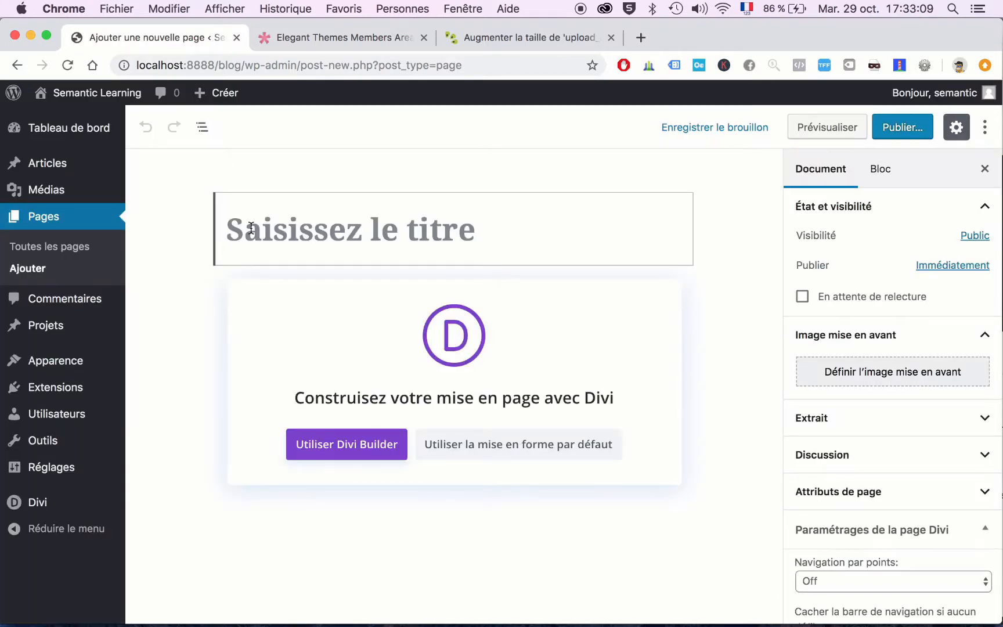
pyautogui.write('Tarifs')
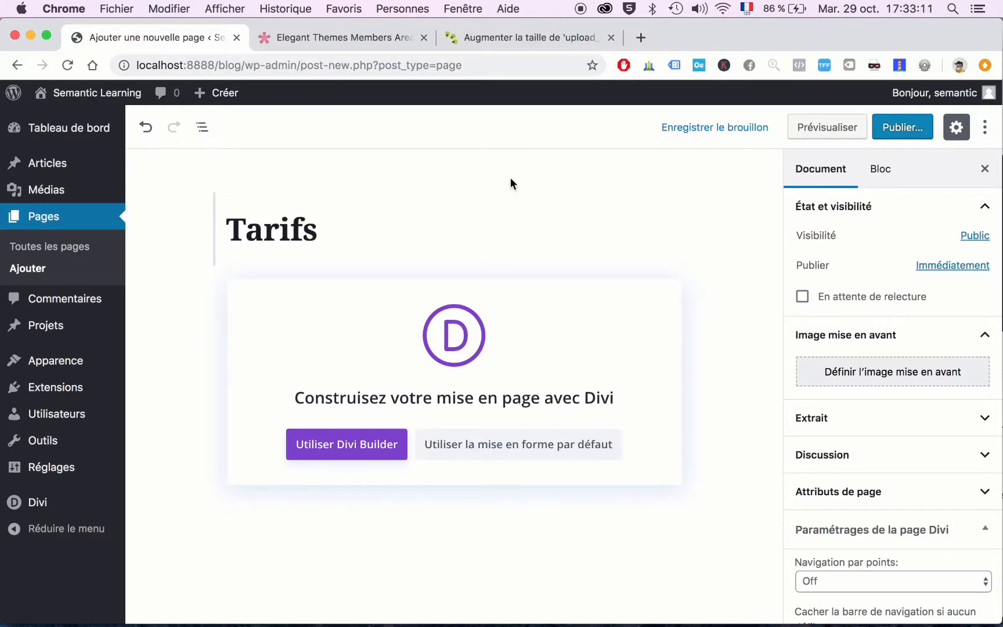
pyautogui.click(903, 128)
pyautogui.click(906, 128)
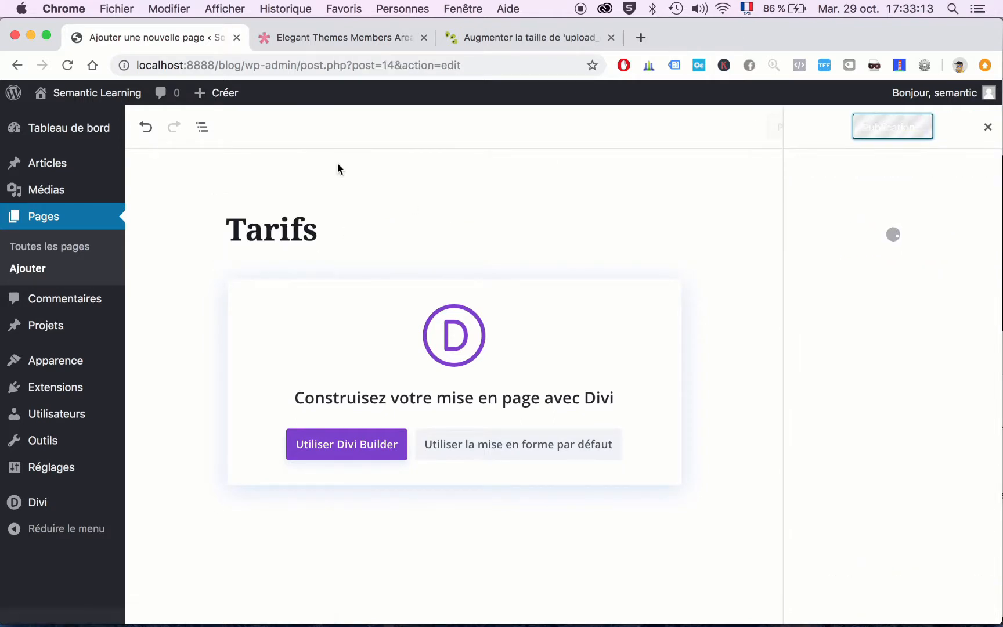
# - Create a new page titled "Contact" and publish it
pyautogui.moveTo(226, 94)
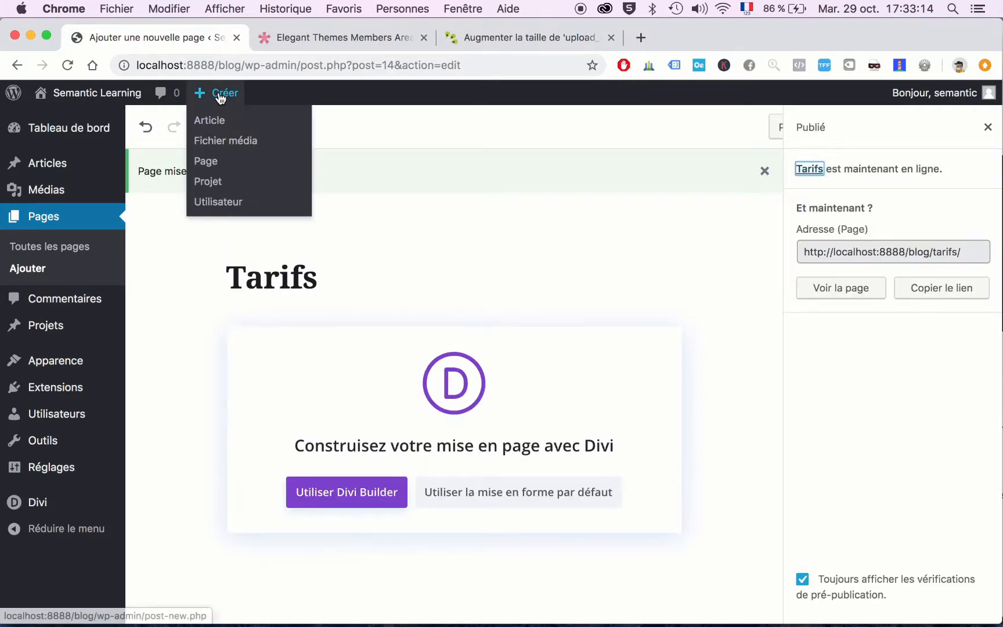
pyautogui.click(208, 166)
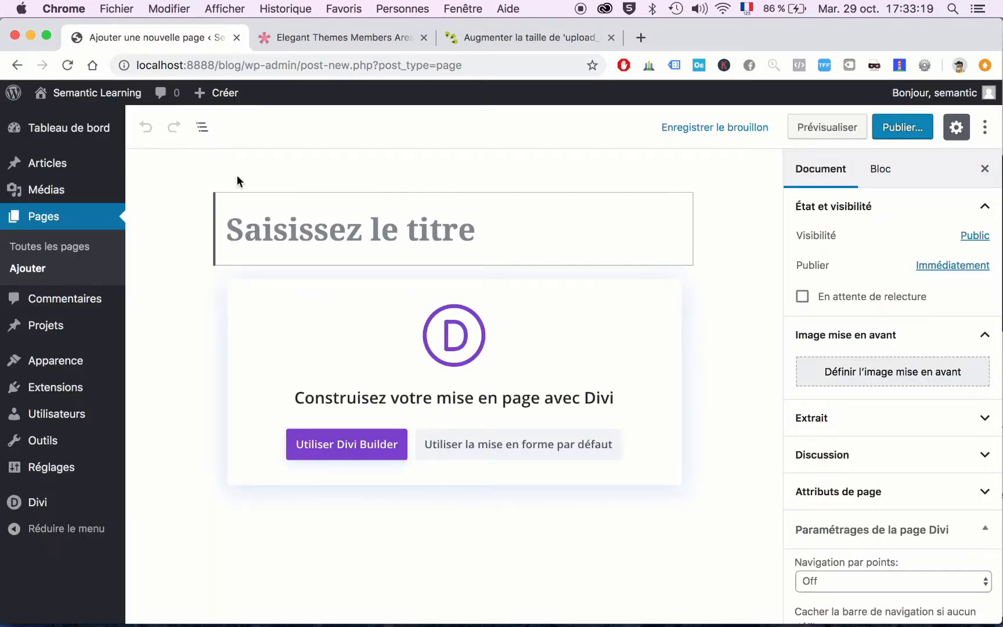
pyautogui.write('Contact')
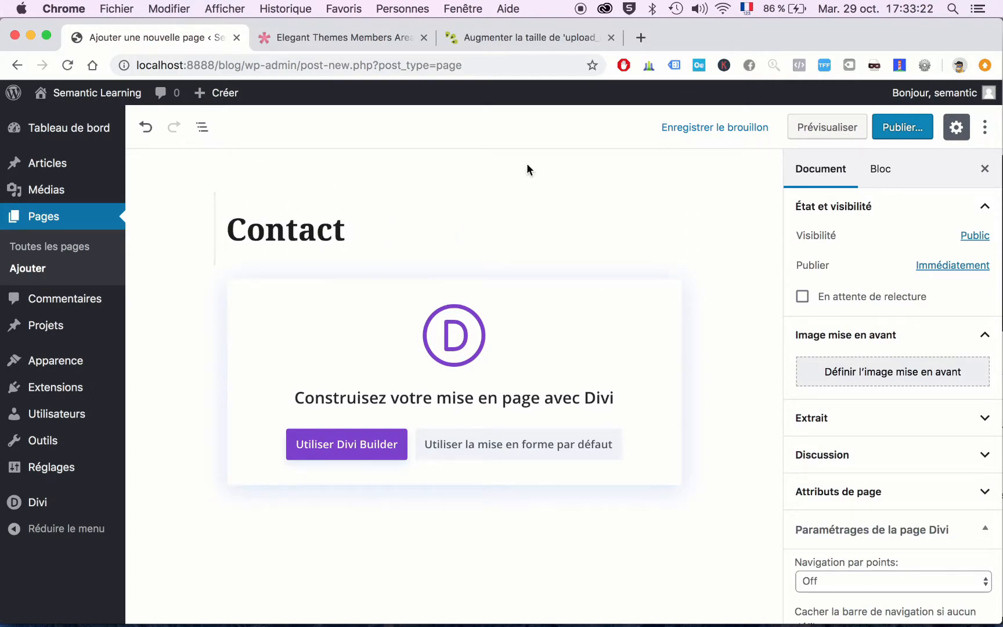
pyautogui.click(926, 132)
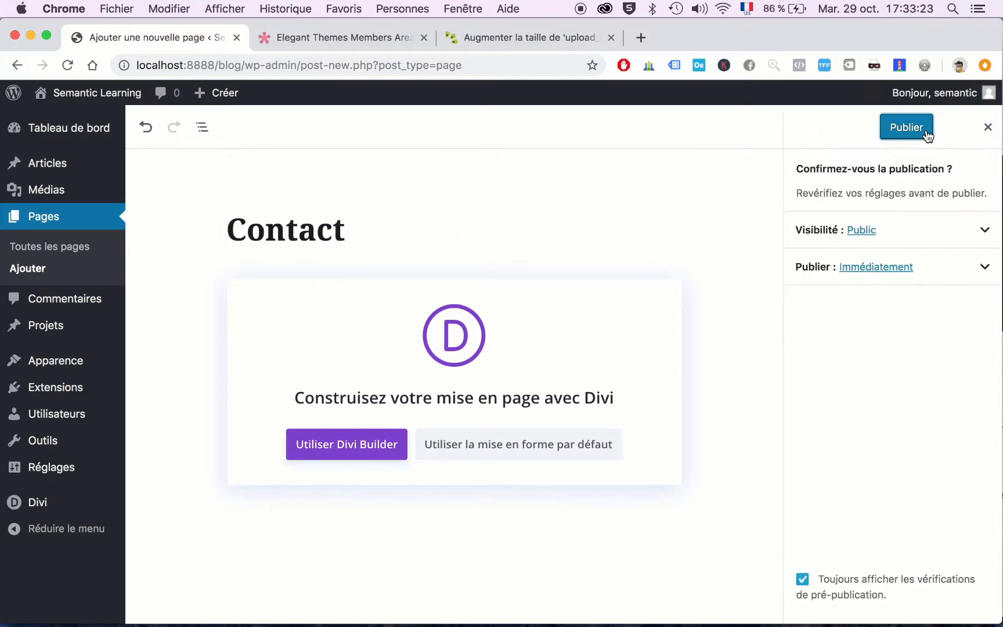
pyautogui.click(919, 123)
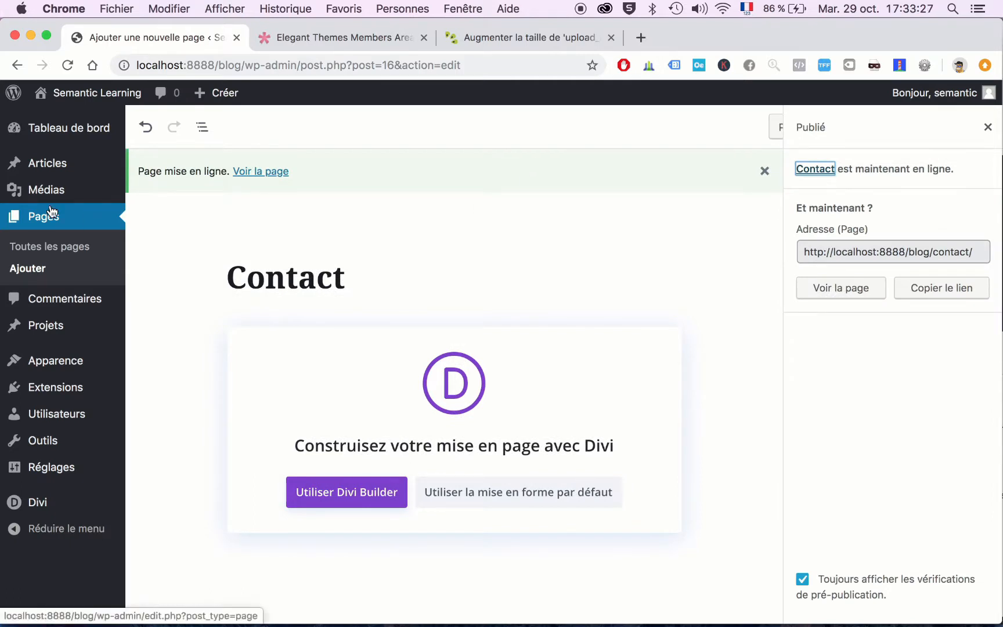
# - Open the Accueil page from the list of all pages in the Divi Builder and choose to start from a predefined layout
pyautogui.click(34, 246)
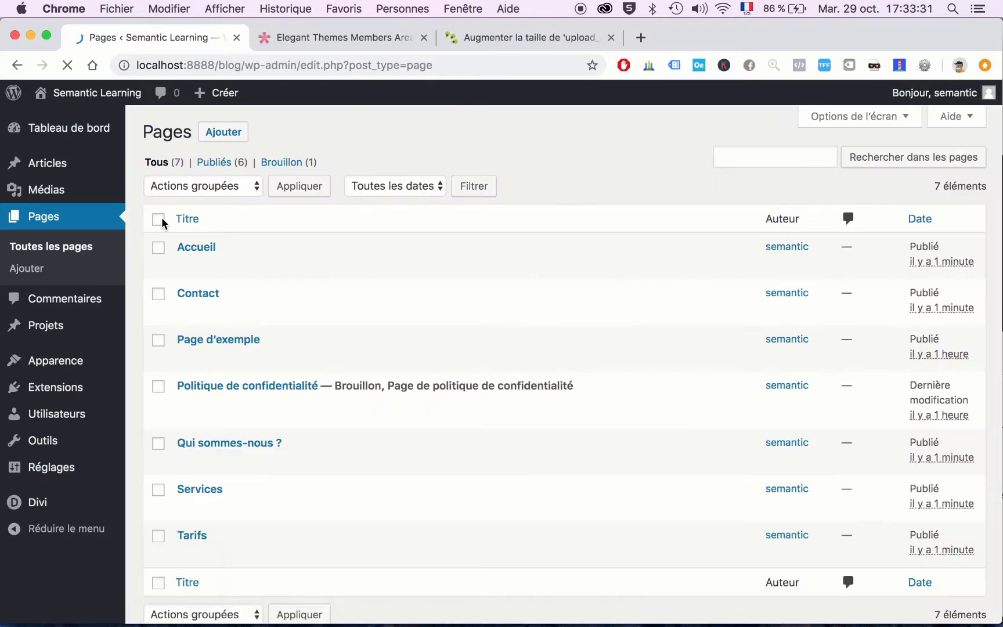
pyautogui.click(197, 248)
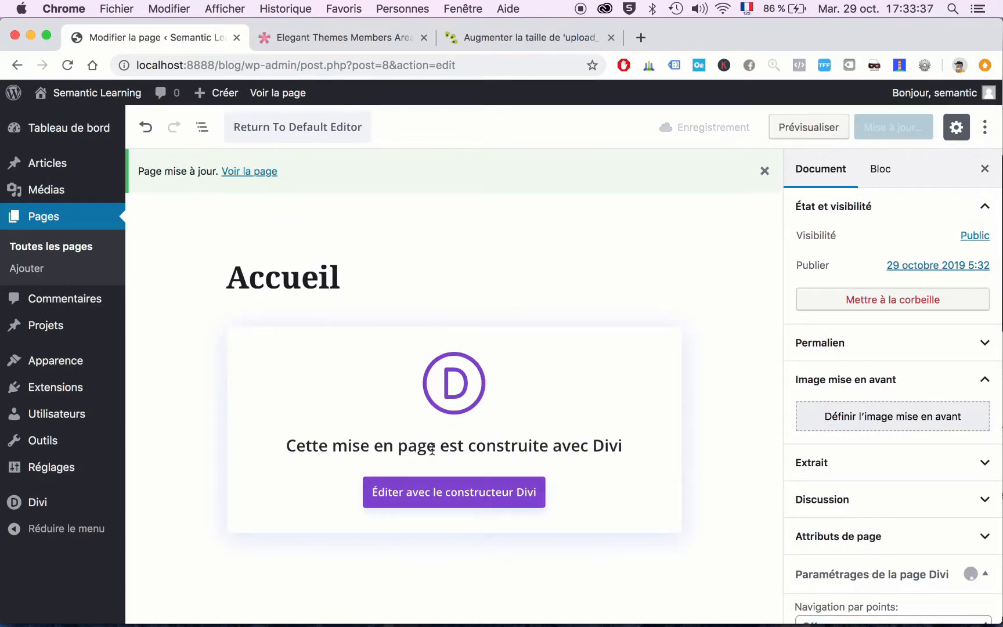
pyautogui.click(441, 499)
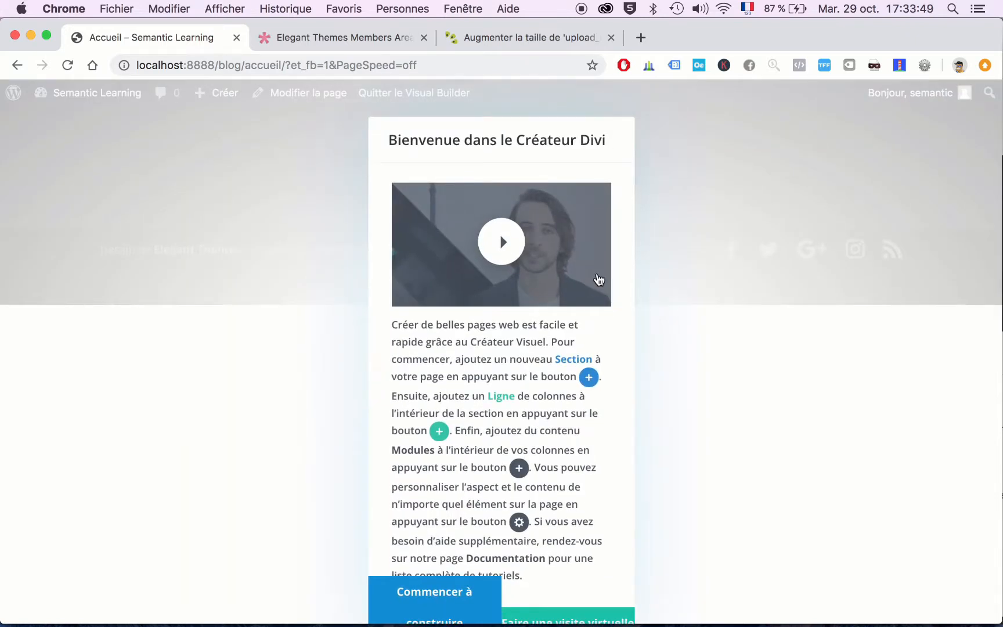
pyautogui.click(463, 610)
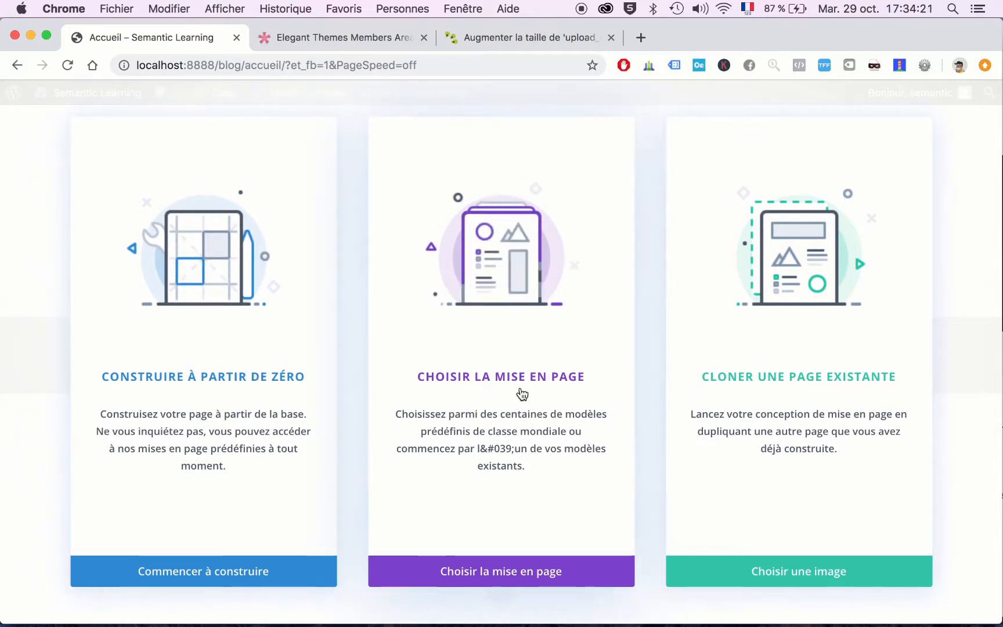
pyautogui.click(501, 361)
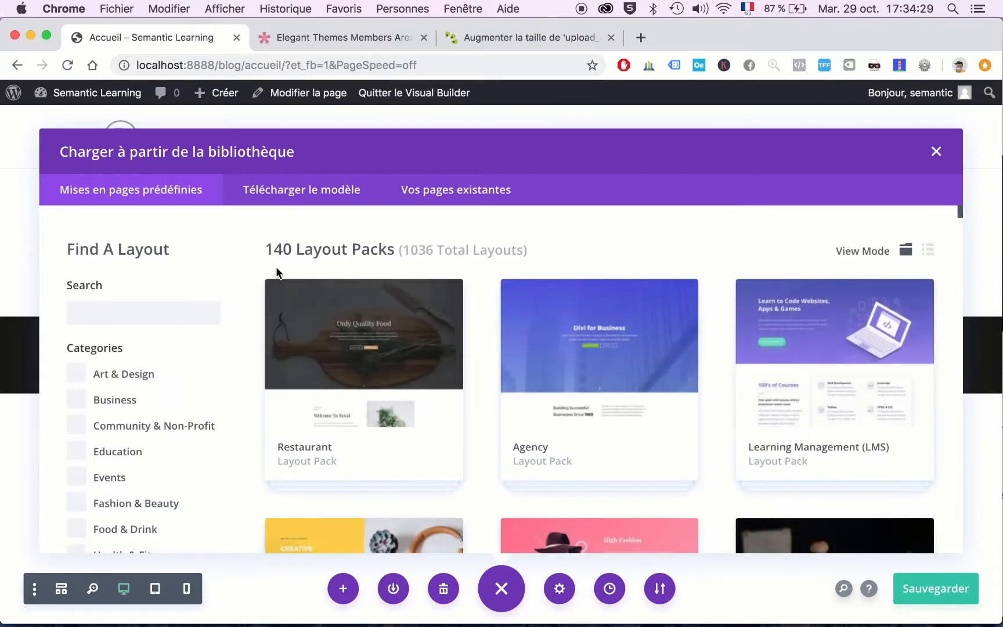
# - Browse the layout categories and predefined packs, and open the Restaurant layout pack to review its description and included layouts
pyautogui.scroll(-3, 239, 275)
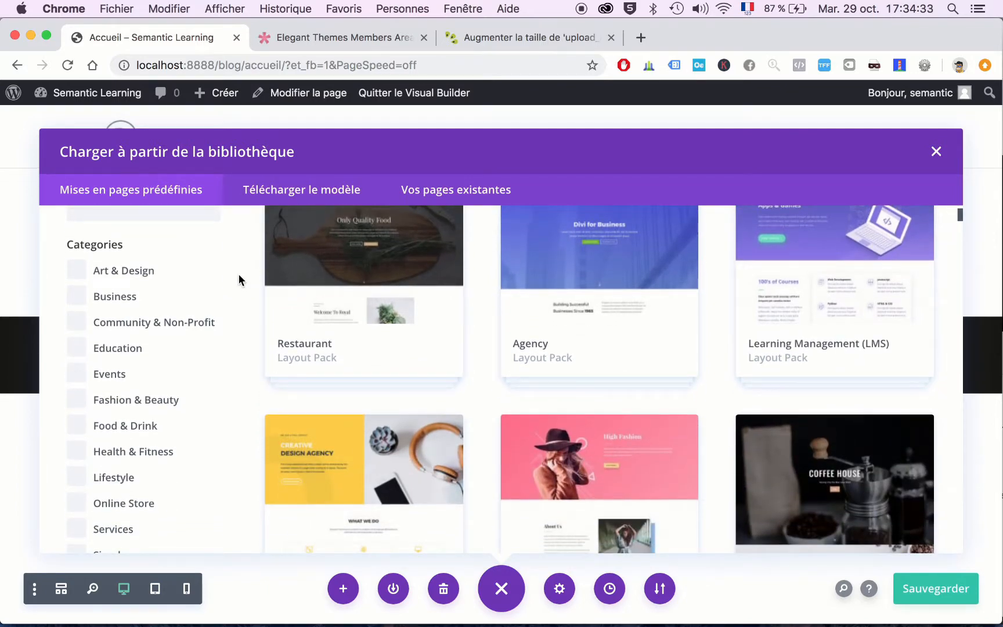
pyautogui.scroll(3, 238, 276)
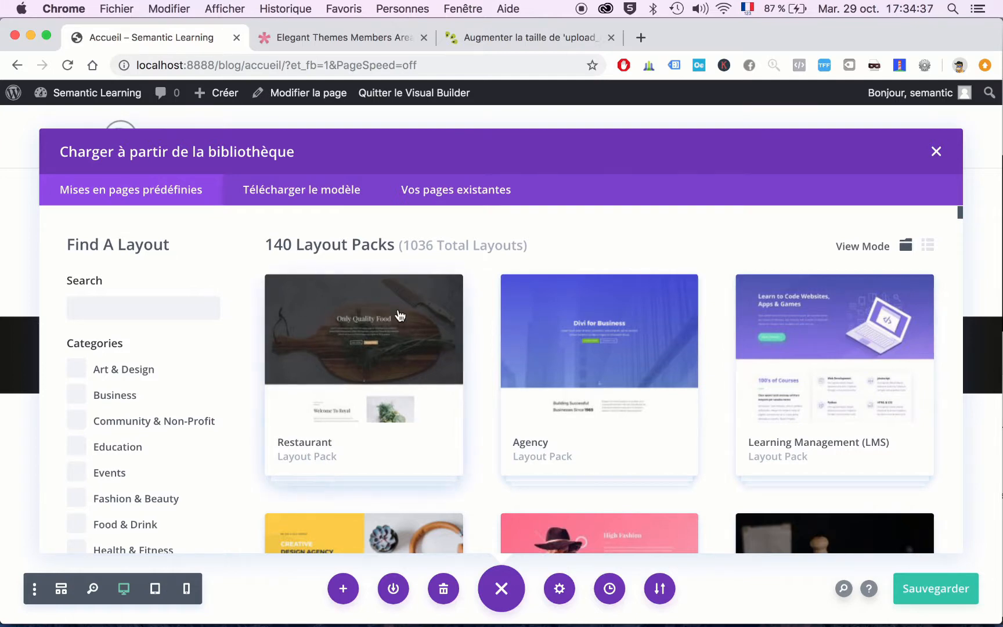
pyautogui.scroll(-1, 410, 317)
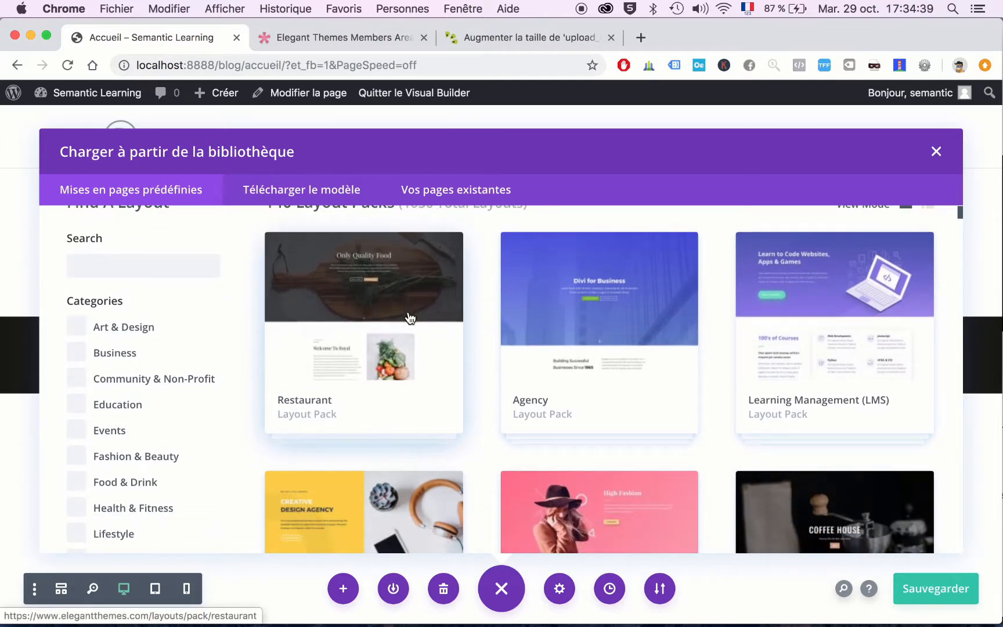
pyautogui.click(330, 421)
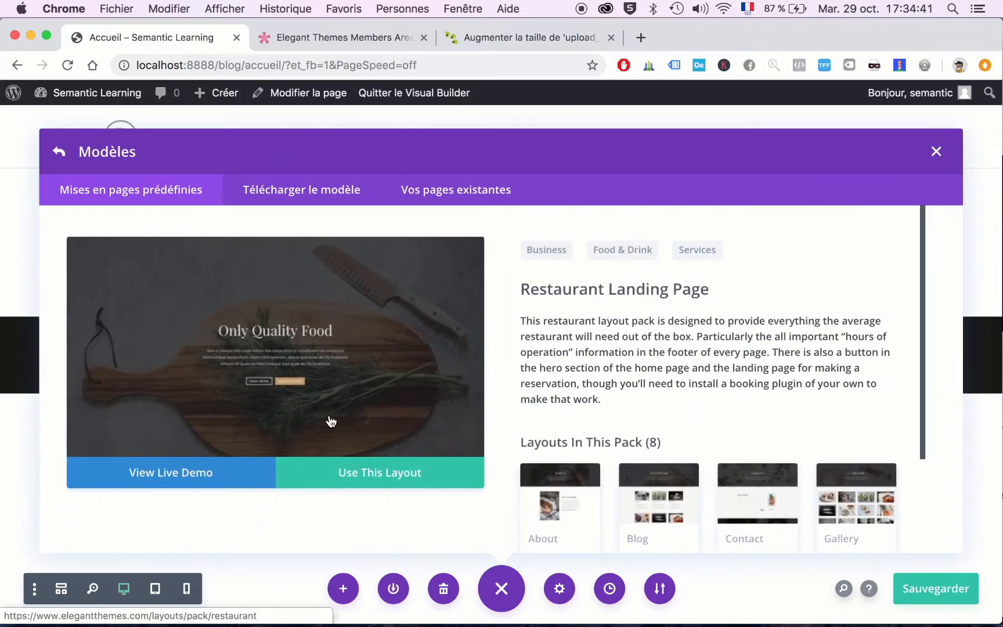
pyautogui.scroll(-1, 579, 380)
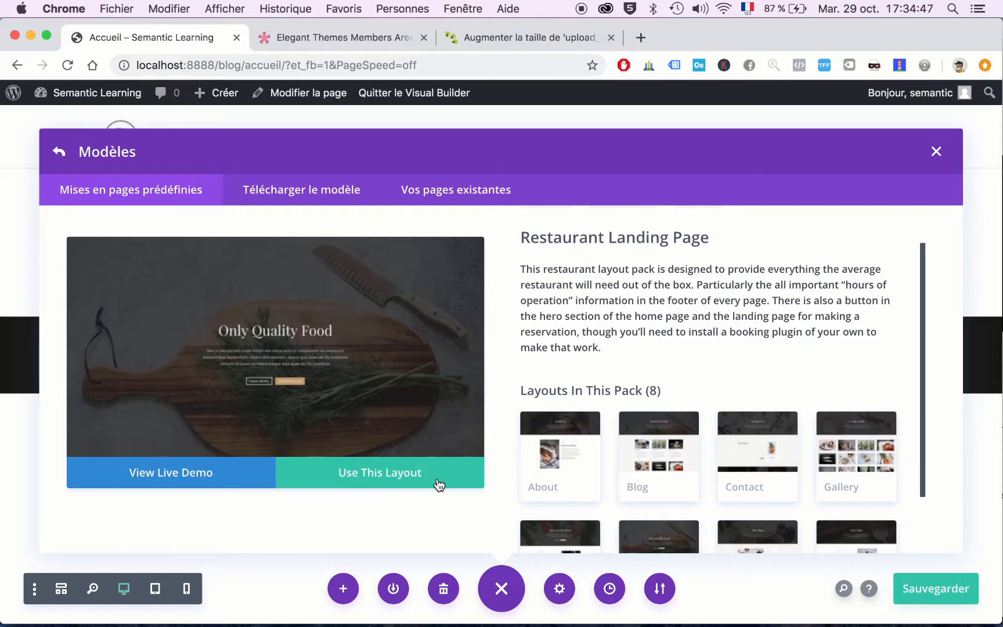
# - Open the live demo of the Restaurant Landing Page layout and examine its sections from the hero to the blog posts
pyautogui.click(144, 477)
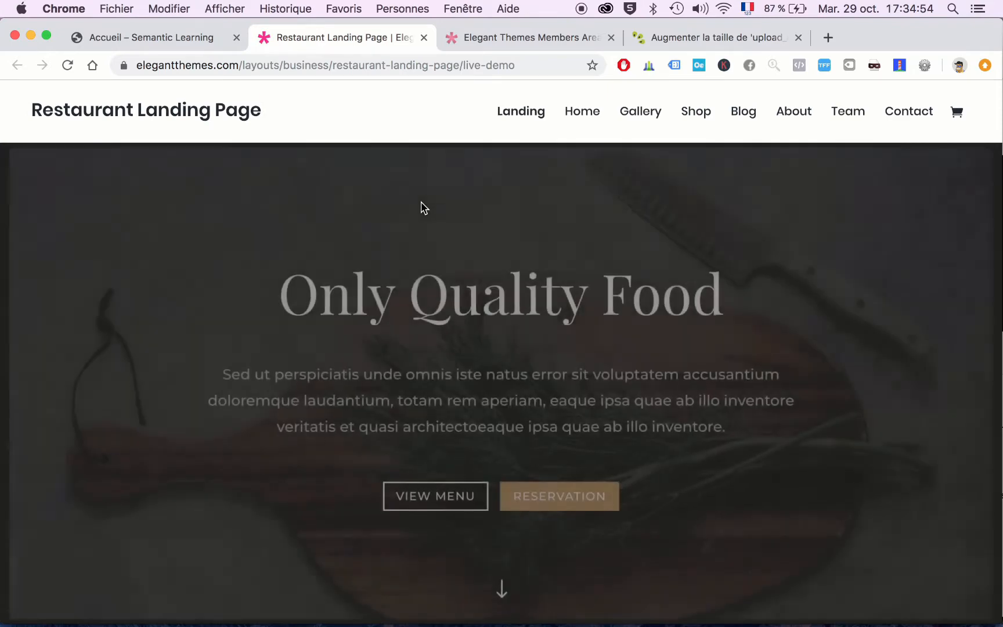
pyautogui.scroll(-10, 253, 251)
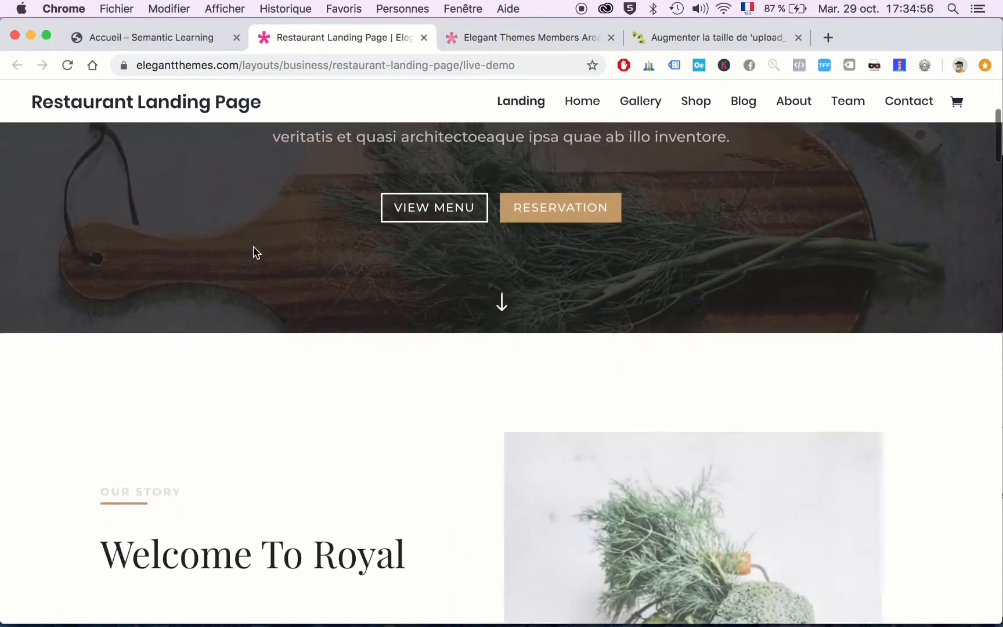
pyautogui.scroll(-10, 254, 249)
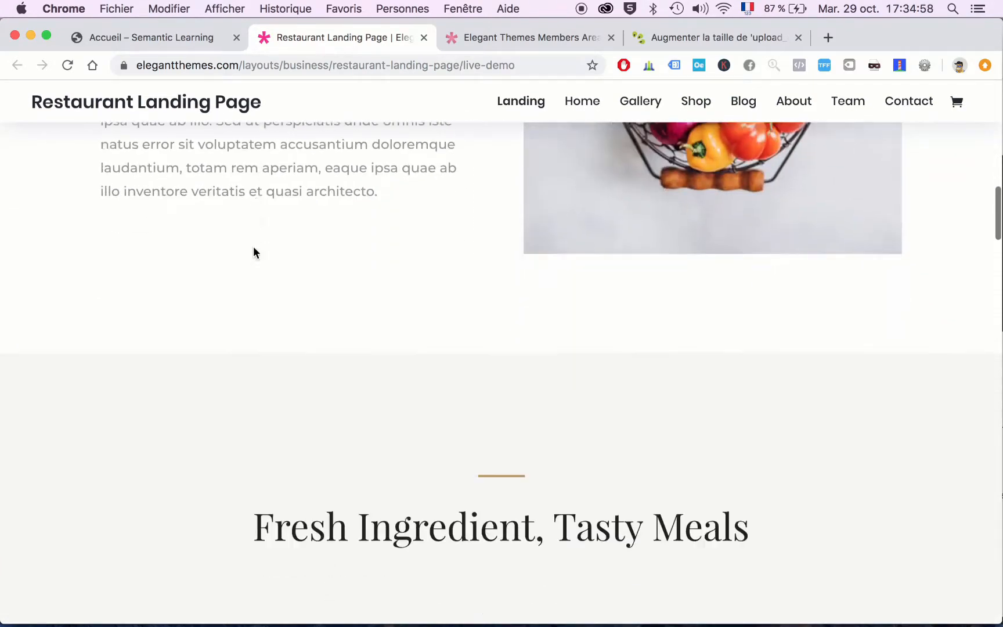
pyautogui.scroll(-10, 253, 252)
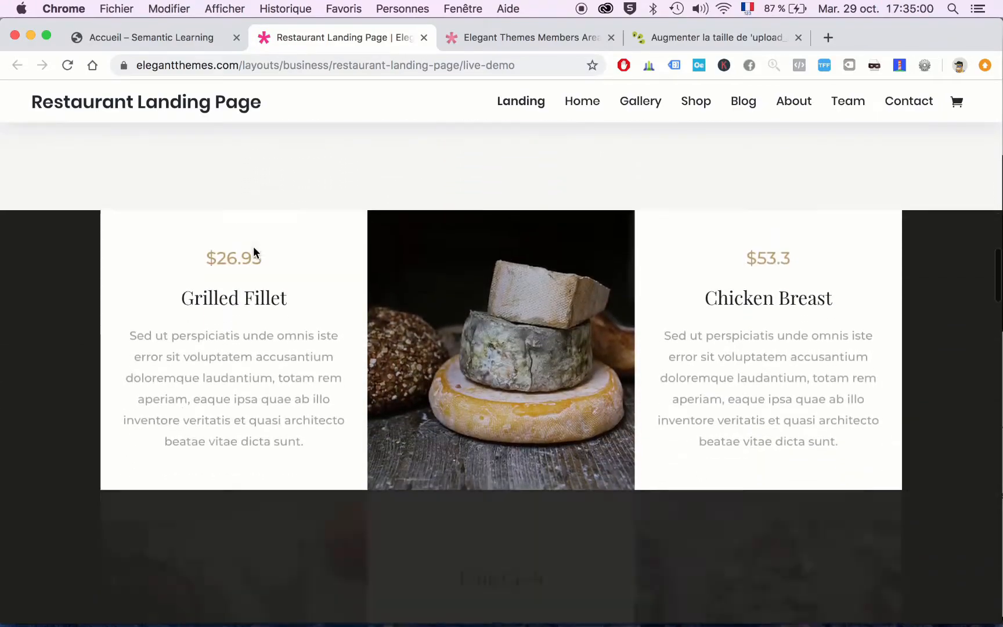
pyautogui.scroll(-10, 253, 250)
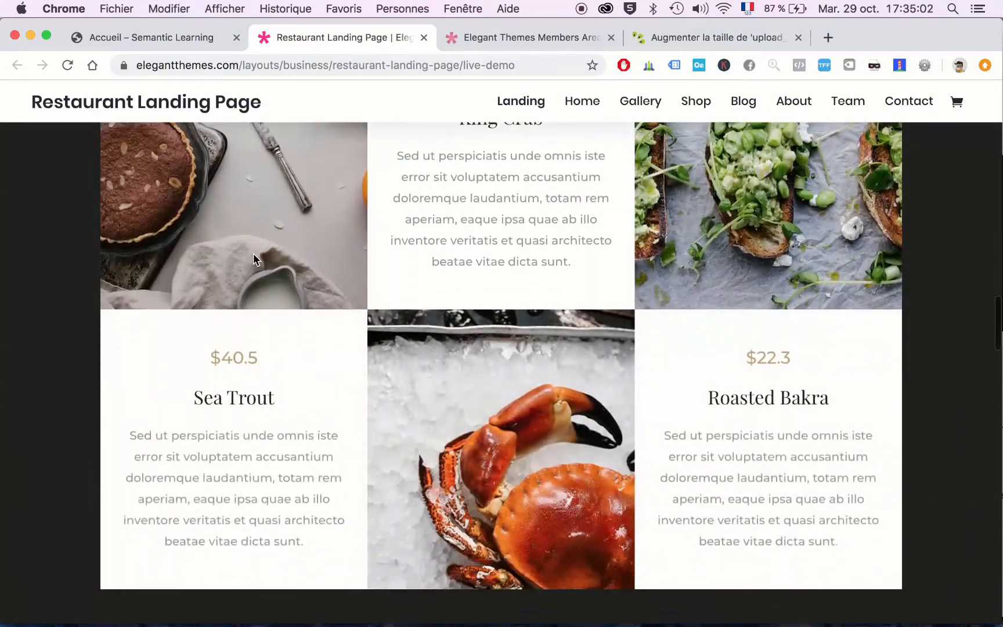
pyautogui.scroll(-10, 253, 260)
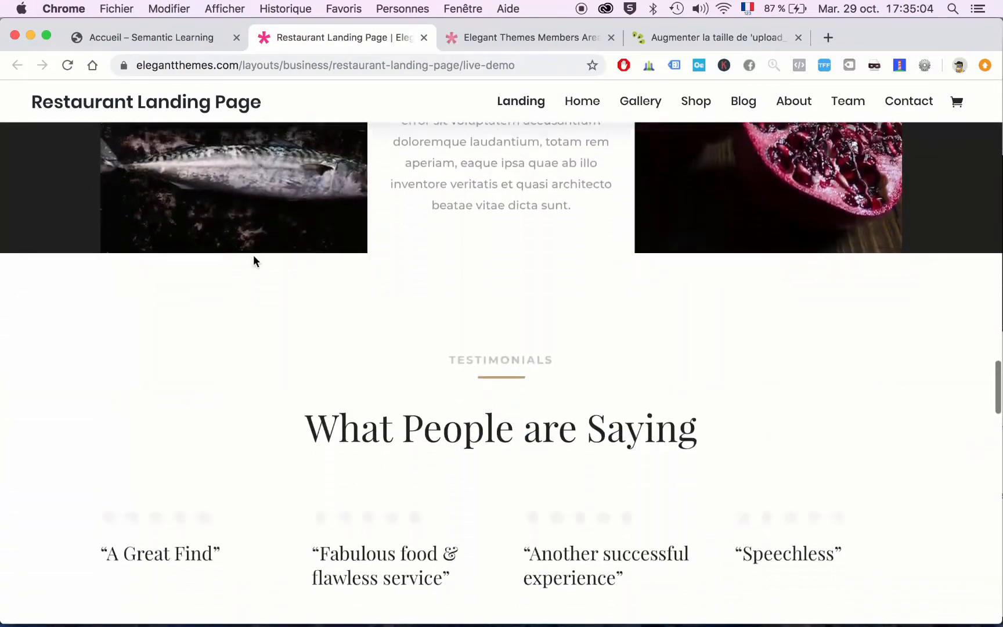
pyautogui.scroll(-15, 254, 260)
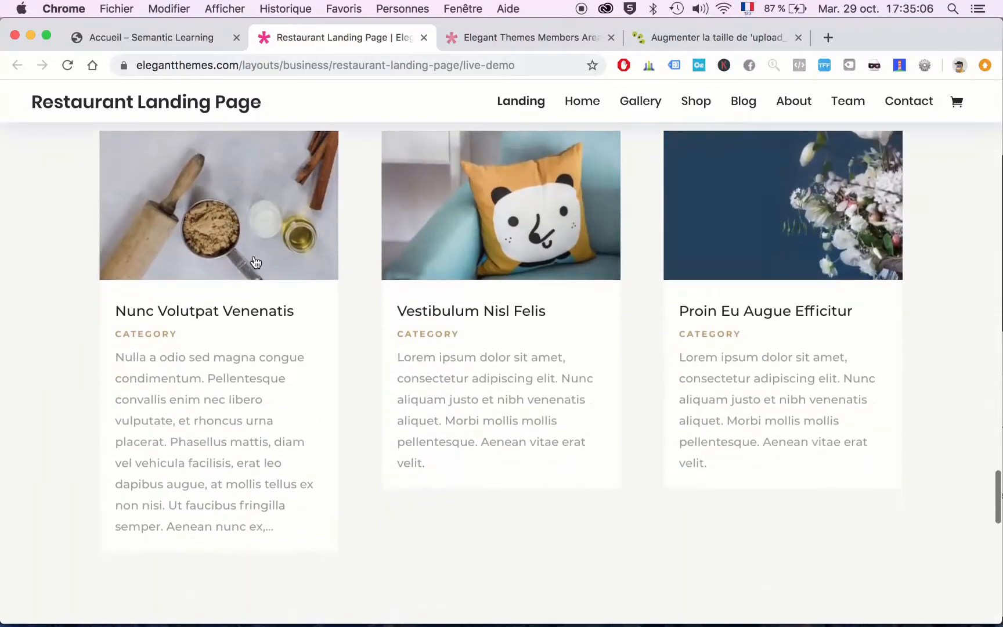
pyautogui.scroll(20, 254, 260)
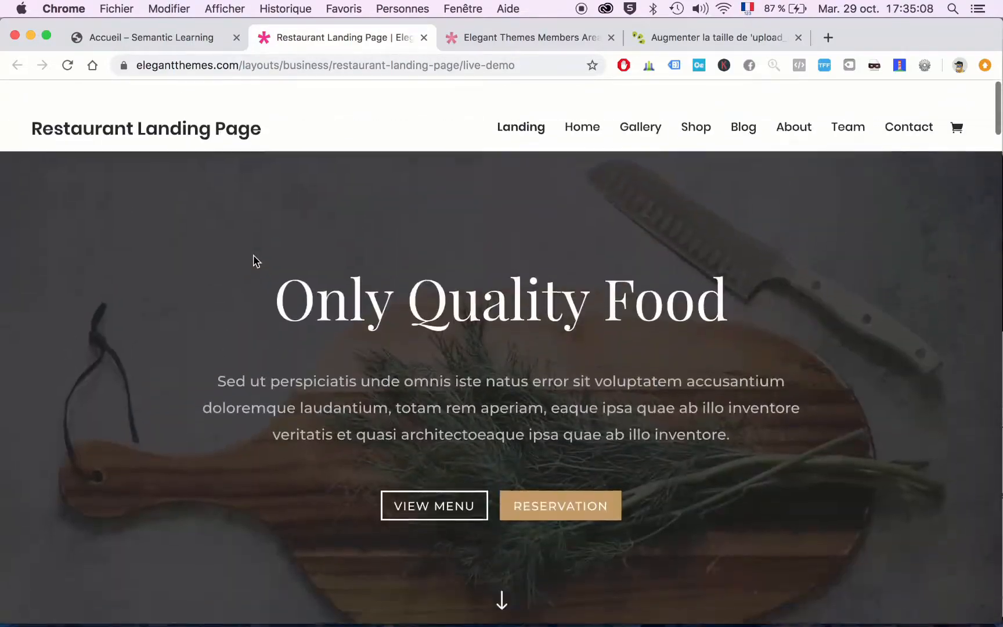
pyautogui.scroll(-1, 253, 260)
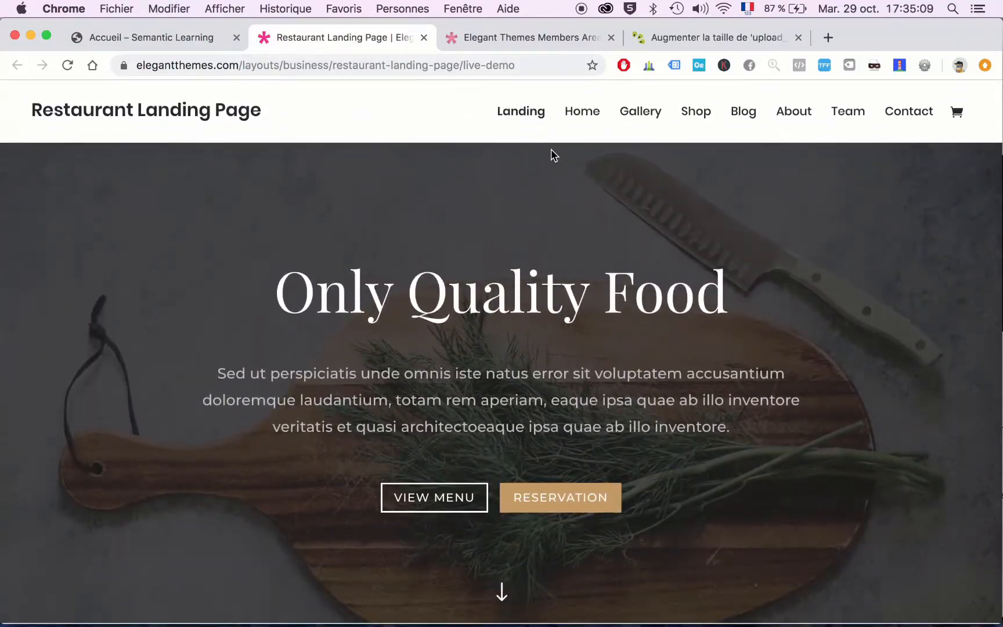
# - Open the Home page of the restaurant demo, dismiss the translation offer, and examine its sections down to the opening hours and newsletter form
pyautogui.click(582, 111)
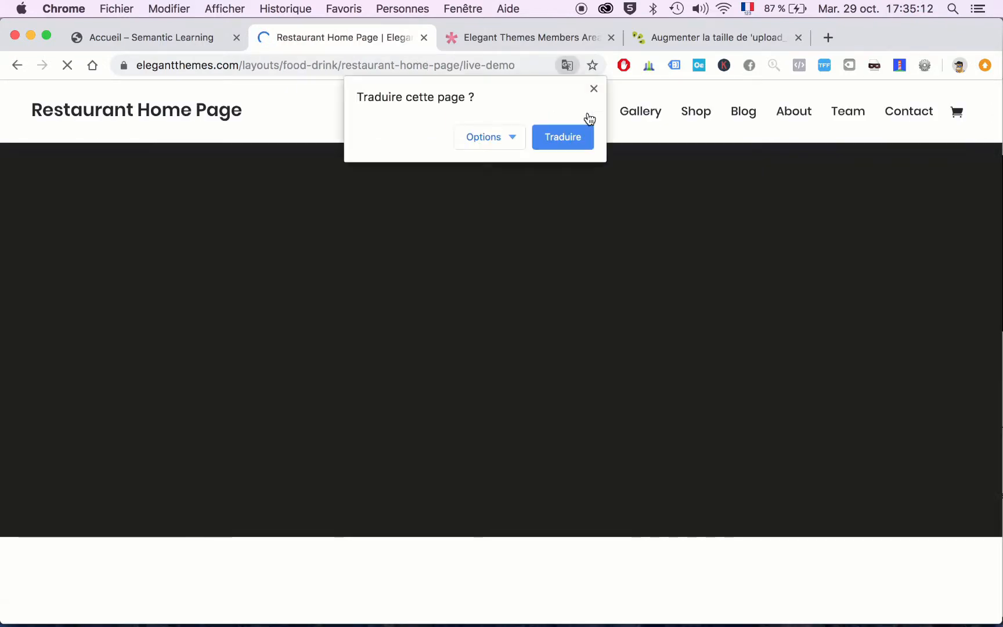
pyautogui.click(593, 88)
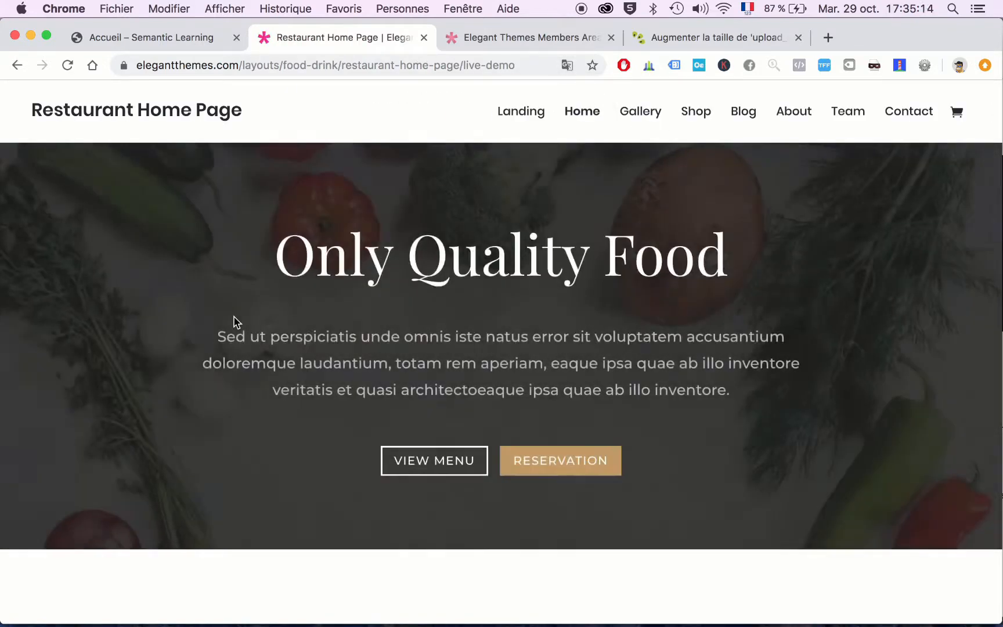
pyautogui.scroll(-5, 234, 321)
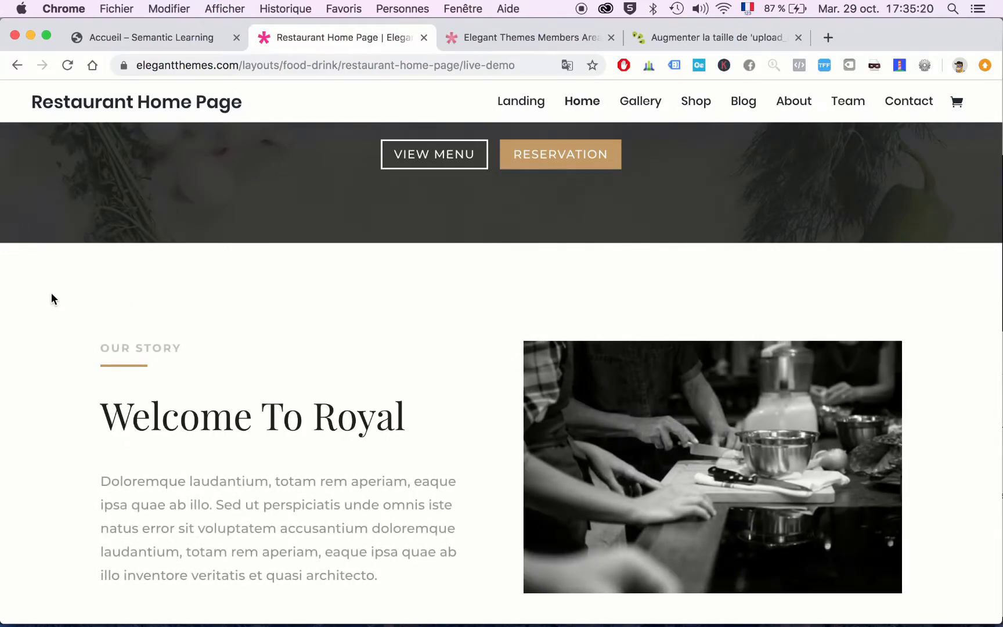
pyautogui.scroll(-3, 52, 295)
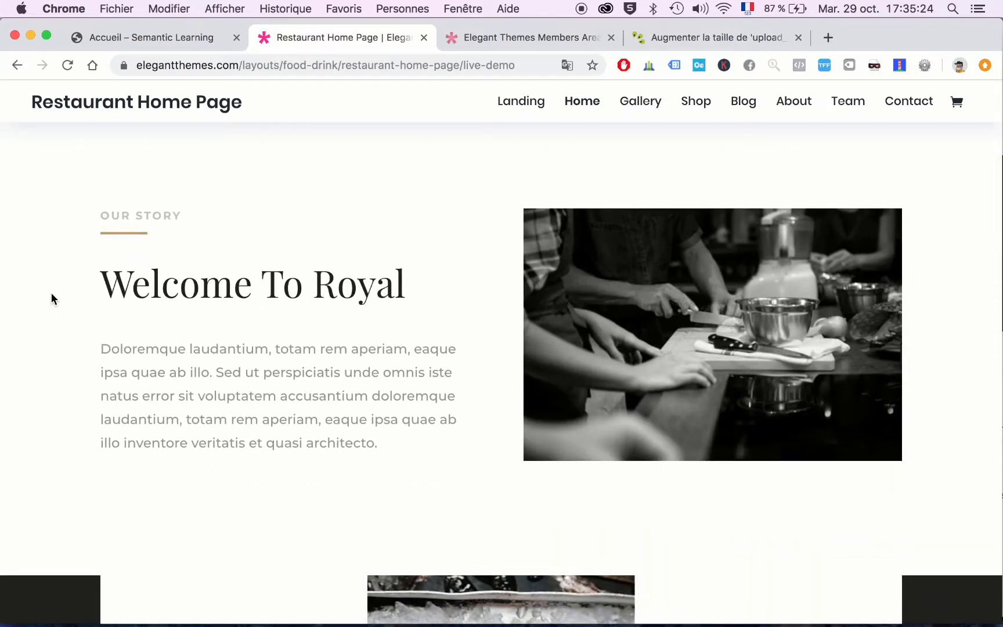
pyautogui.scroll(-10, 51, 293)
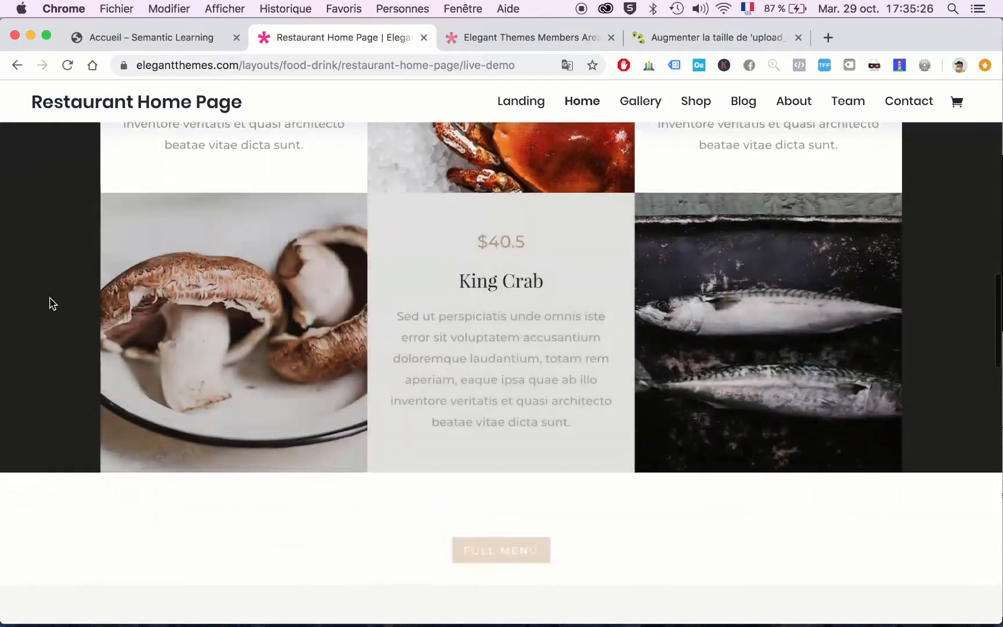
pyautogui.scroll(-20, 51, 303)
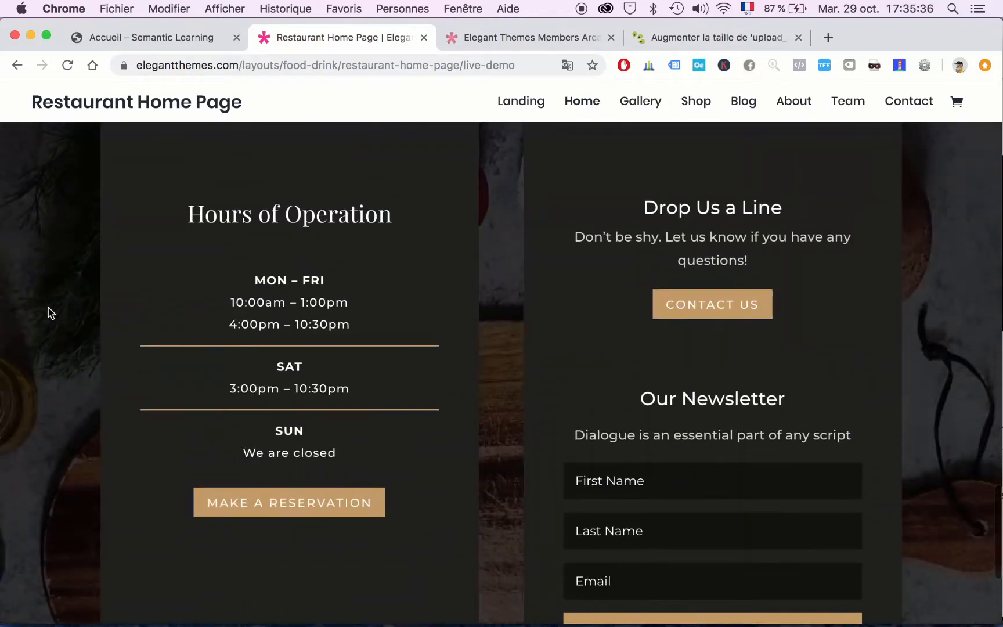
pyautogui.scroll(5, 51, 313)
pyautogui.scroll(-8, 49, 314)
pyautogui.scroll(20, 50, 313)
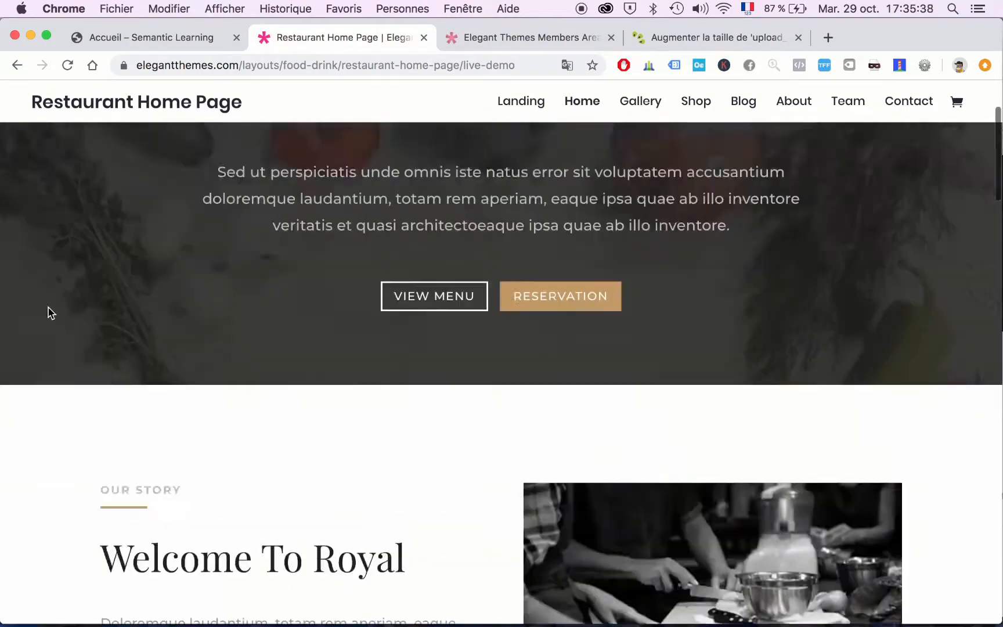
pyautogui.scroll(3, 51, 313)
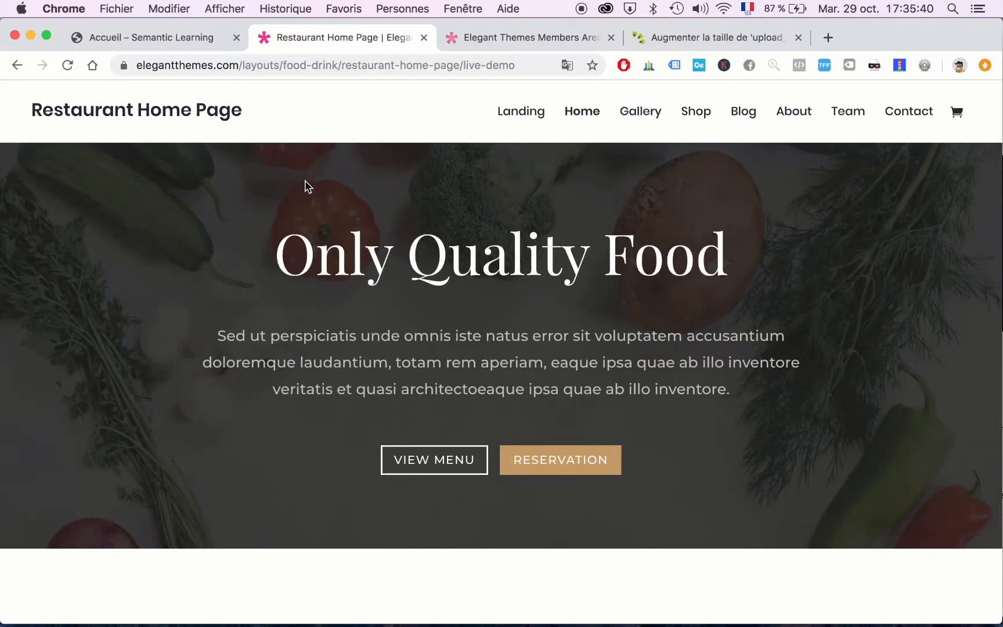
# - Return to the Accueil page's layout library and choose to use the Home layout of the restaurant pack
pyautogui.click(153, 38)
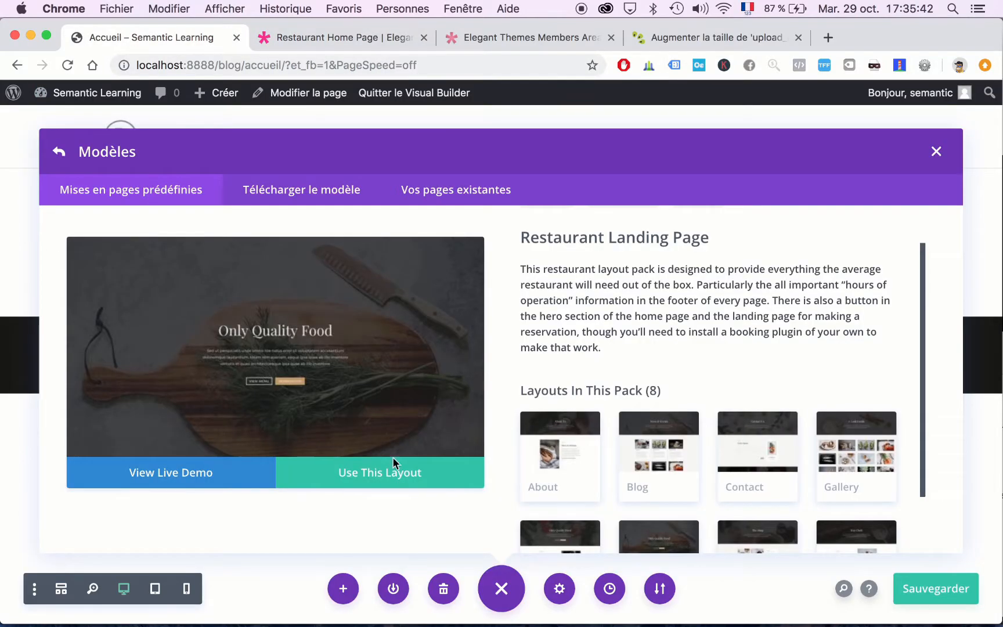
pyautogui.scroll(-3, 659, 386)
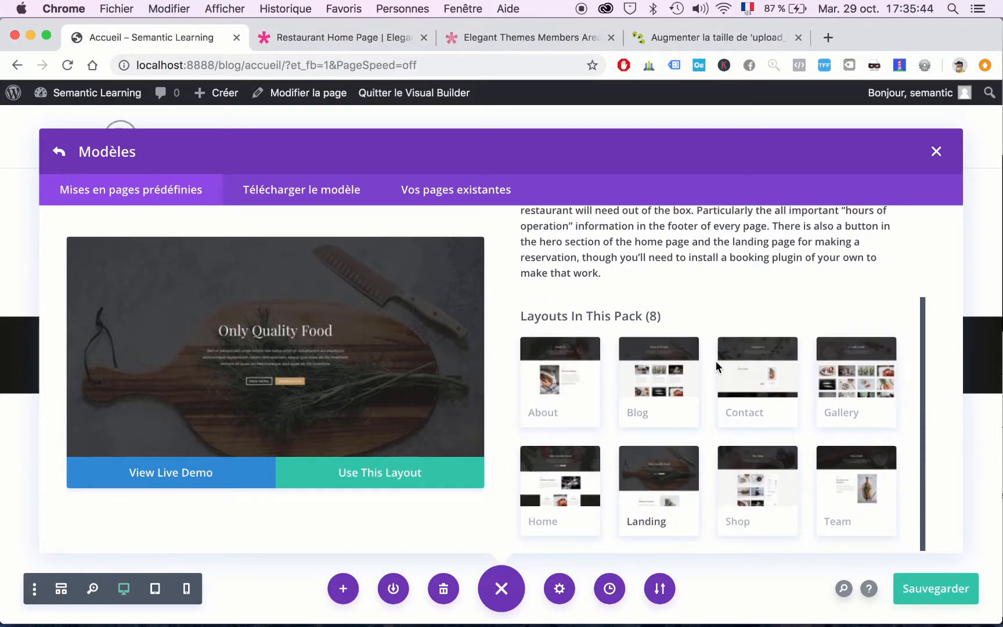
pyautogui.click(560, 505)
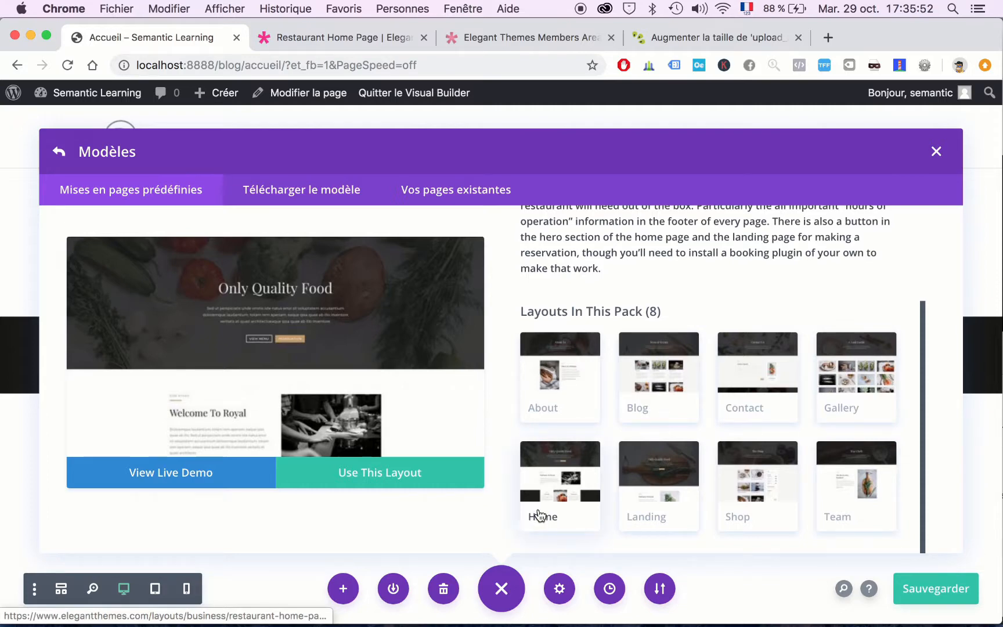
pyautogui.click(395, 476)
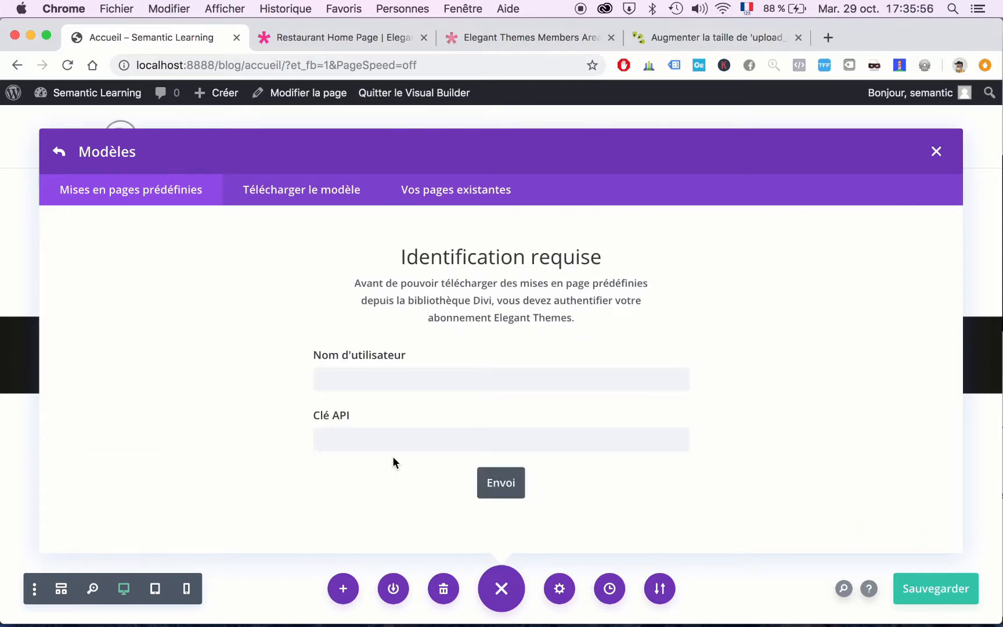
# - Paste the Elegant Themes account username into the authentication form
pyautogui.click(367, 379)
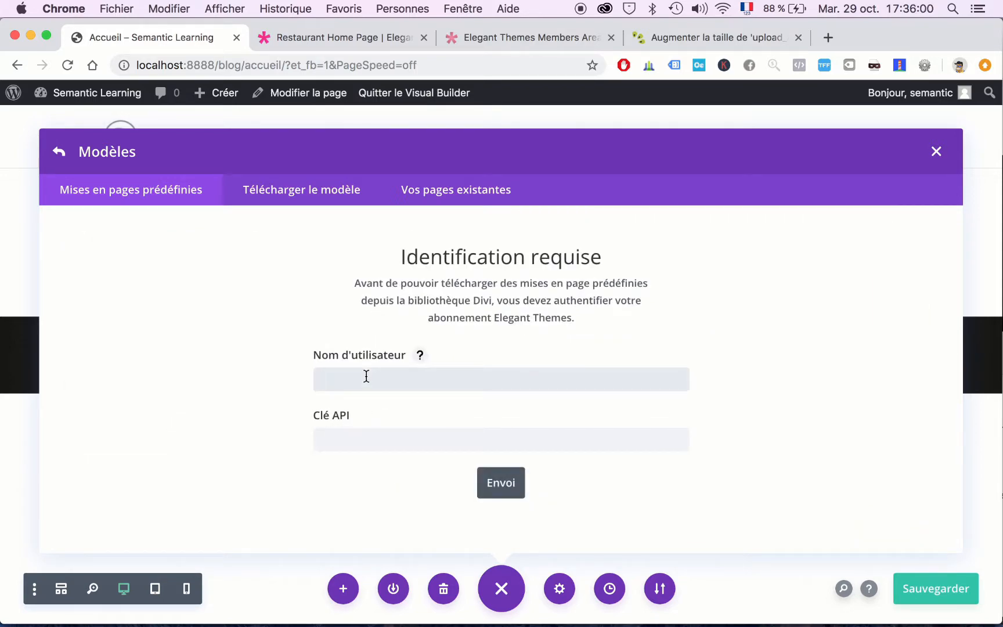
pyautogui.click(309, 38)
pyautogui.click(137, 36)
pyautogui.press('super+v')
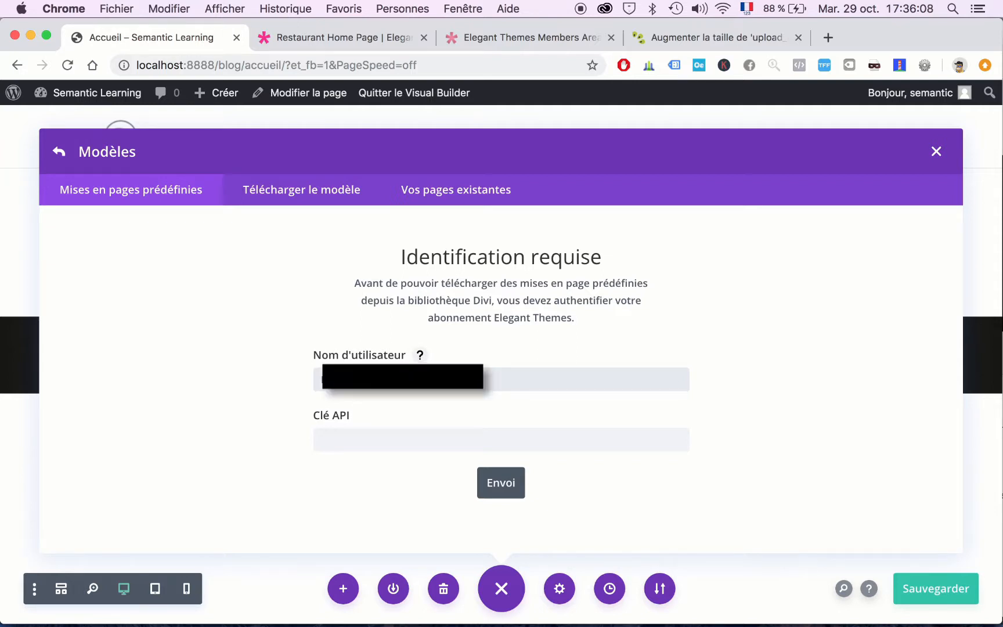
# - Open the Username & API Key page in the Elegant Themes members area and locate the account's API key
pyautogui.click(365, 435)
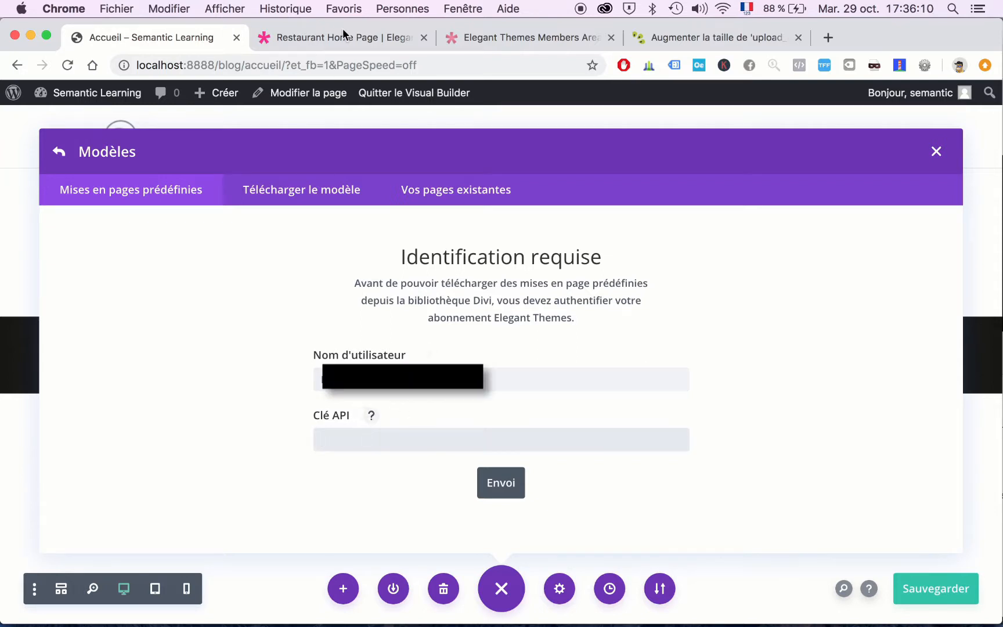
pyautogui.click(504, 39)
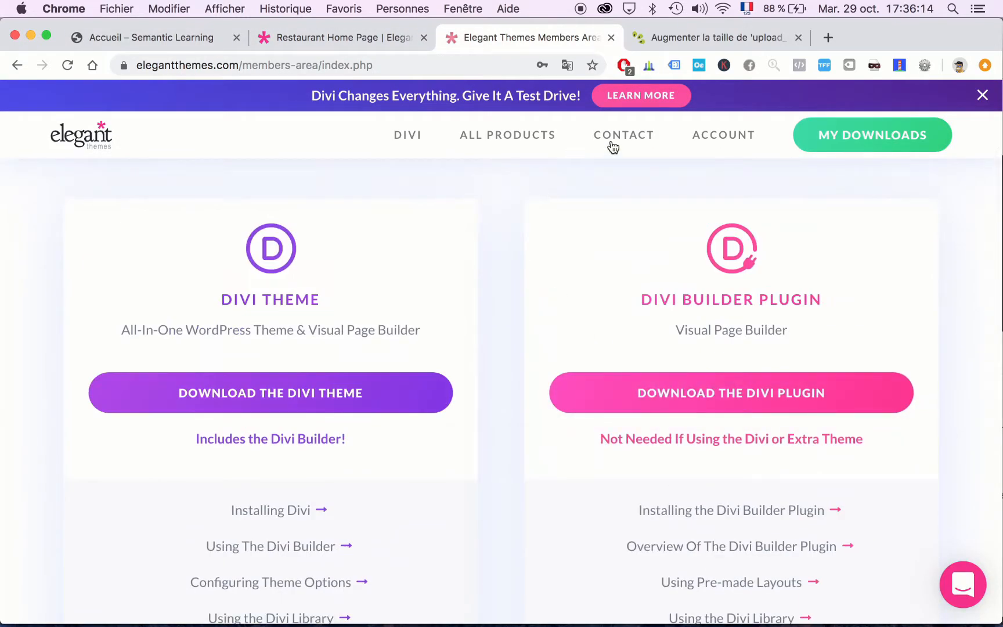
pyautogui.moveTo(718, 140)
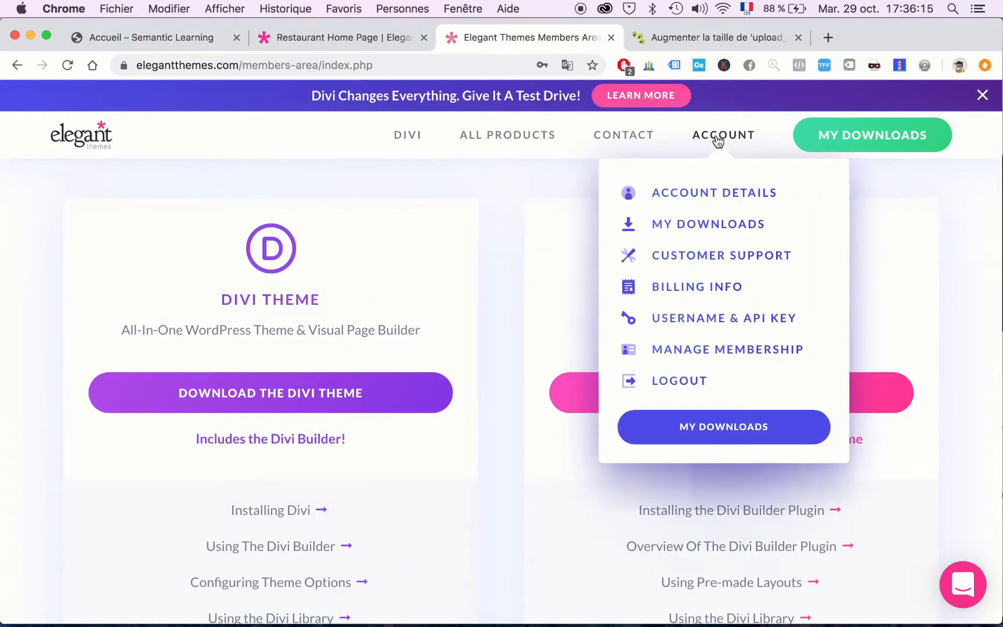
pyautogui.click(709, 328)
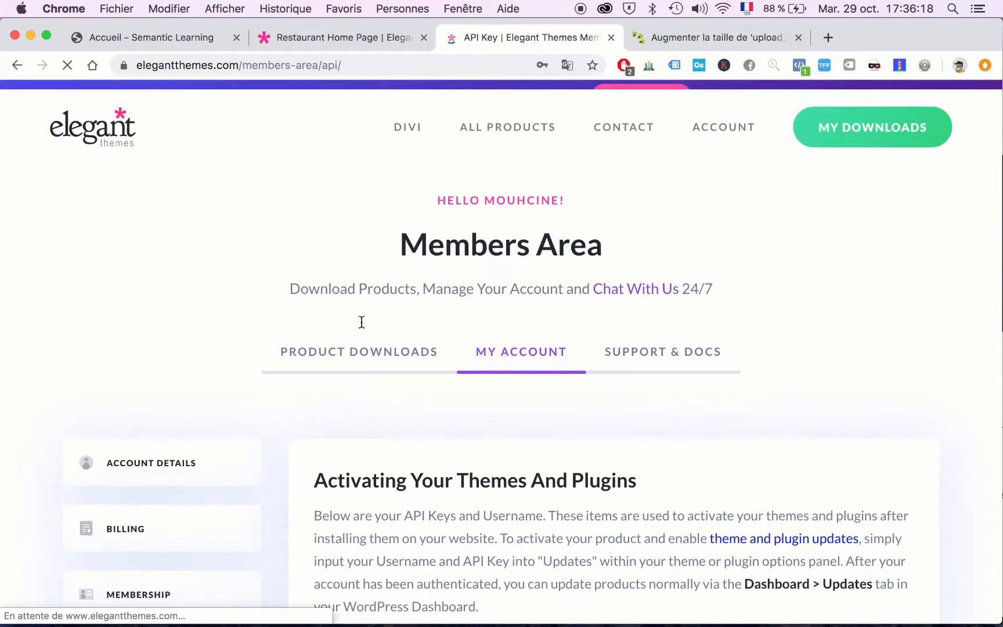
pyautogui.scroll(-12, 709, 328)
pyautogui.scroll(1, 709, 328)
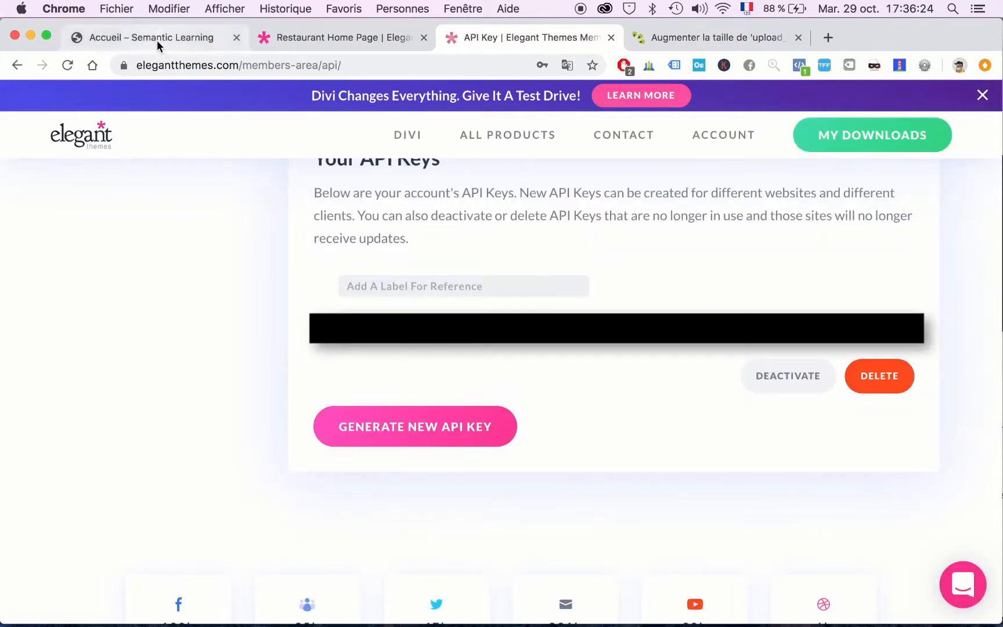
# - Paste the API key into the Divi authentication form and submit it to import the Home layout
pyautogui.click(156, 40)
pyautogui.click(434, 434)
pyautogui.press('super+v')
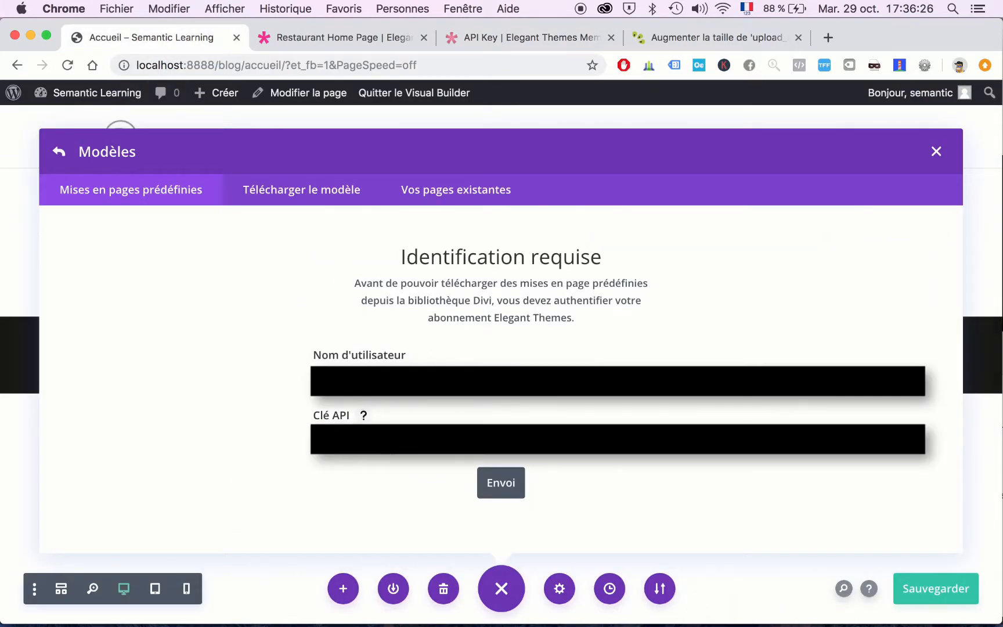
pyautogui.rightClick(384, 438)
pyautogui.click(425, 461)
pyautogui.click(490, 490)
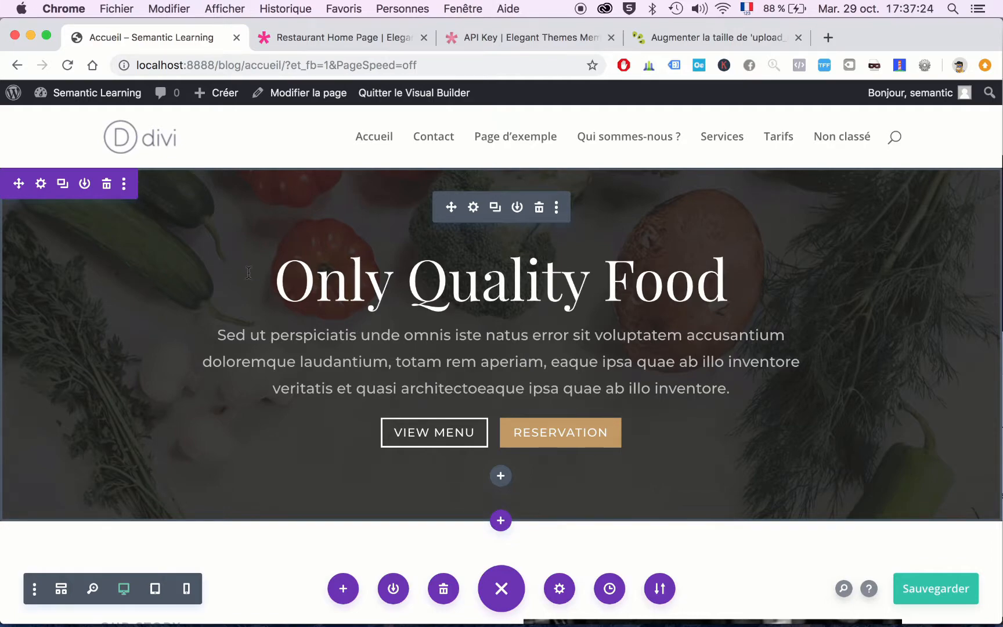
# - Review the restaurant Home layout on the Accueil page from hero to footer and save the page
pyautogui.scroll(-20, 248, 278)
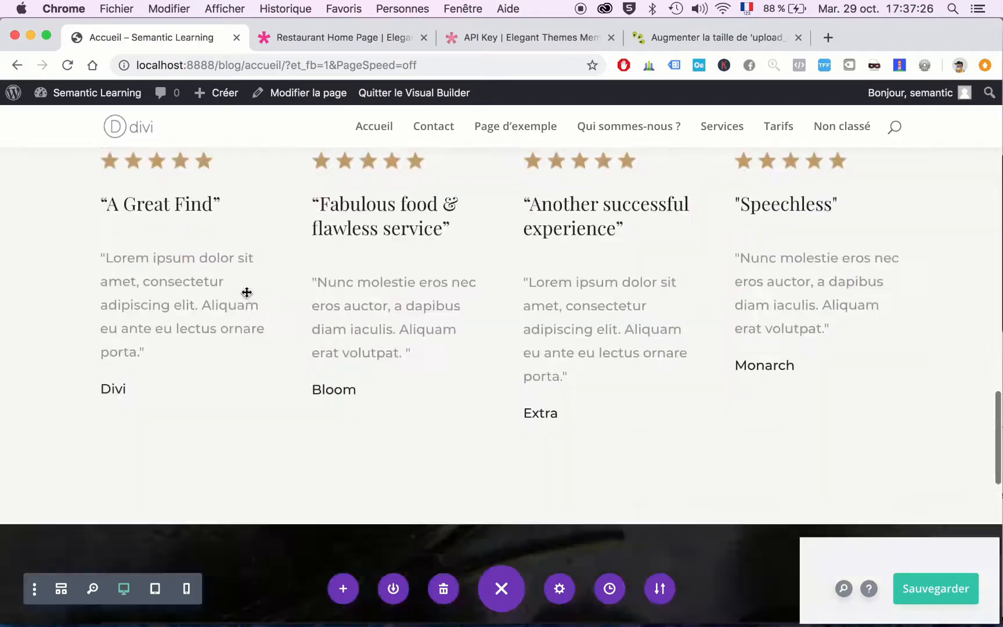
pyautogui.scroll(-8, 247, 292)
pyautogui.scroll(20, 247, 292)
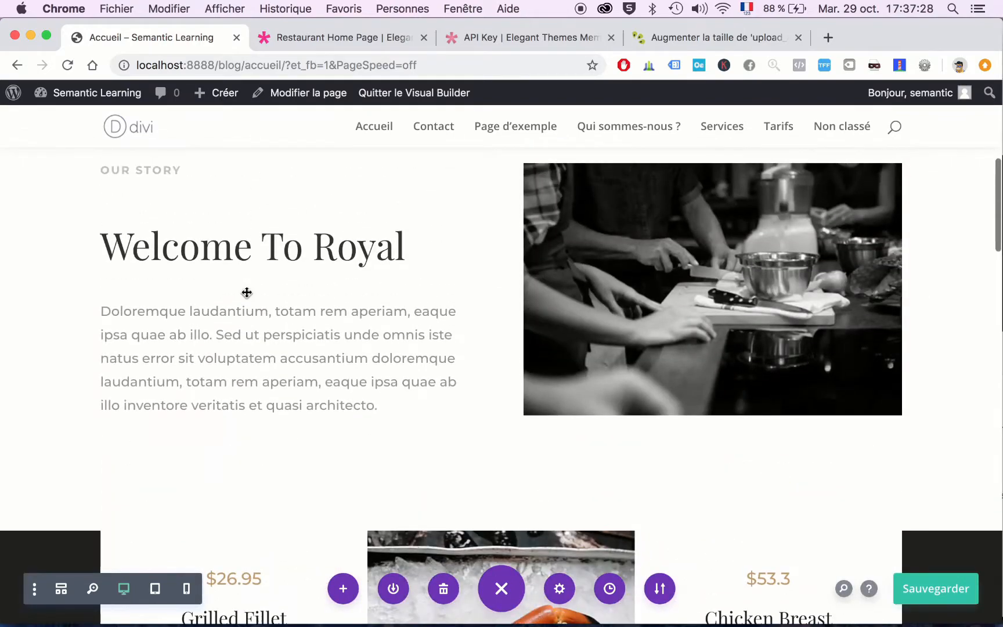
pyautogui.scroll(6, 247, 292)
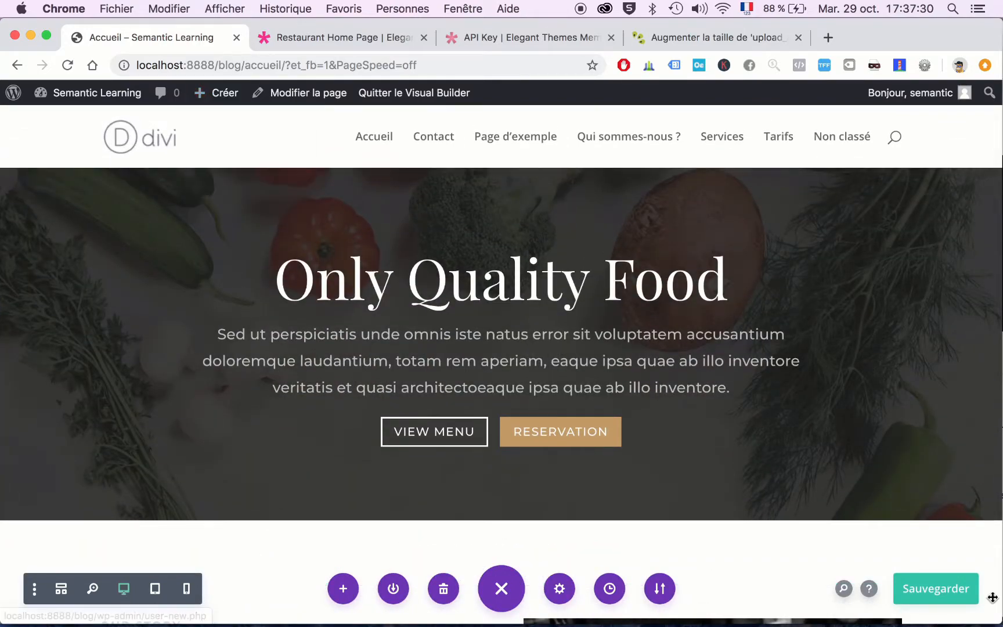
pyautogui.click(939, 589)
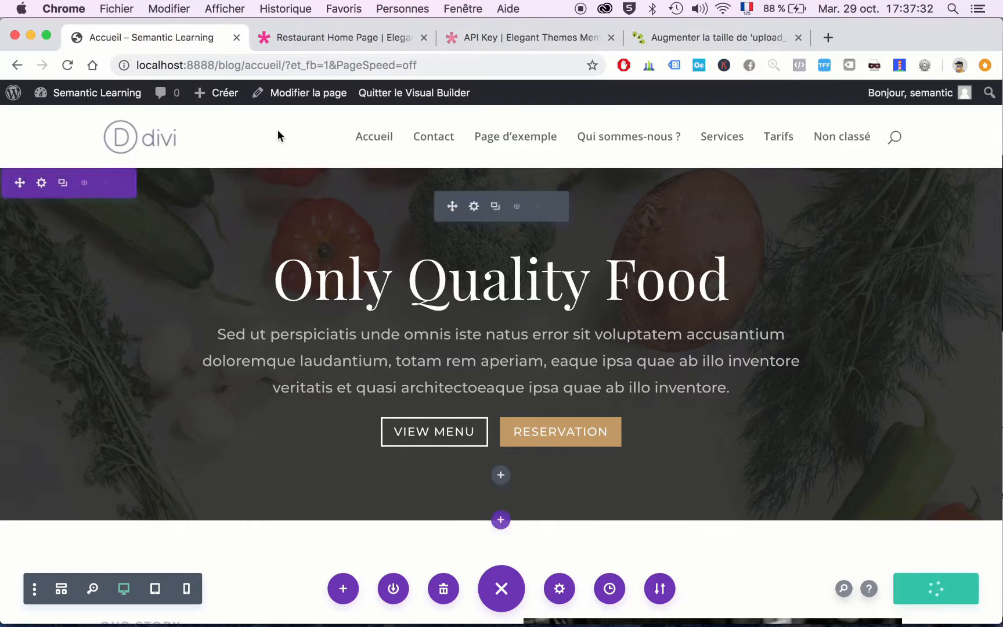
pyautogui.moveTo(226, 96)
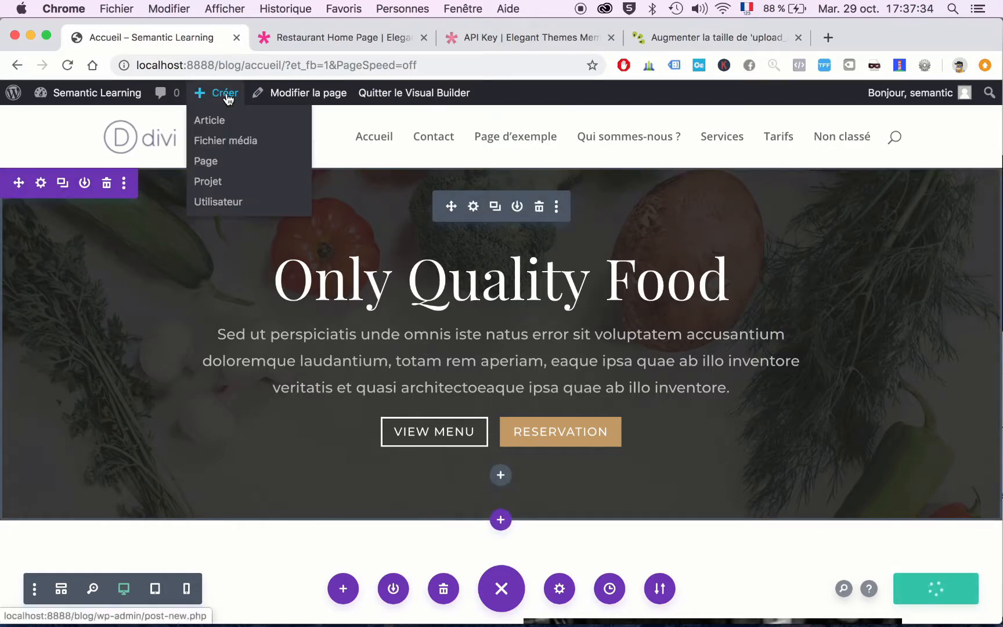
# - Return to the site's dashboard and open the Contact page from the page list in the Divi builder
pyautogui.moveTo(58, 97)
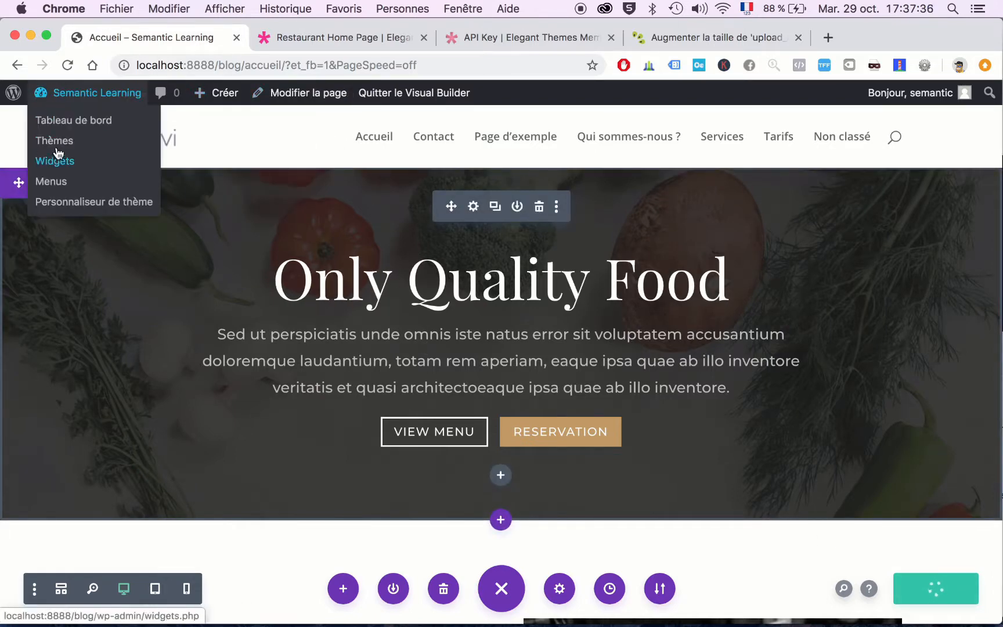
pyautogui.click(70, 123)
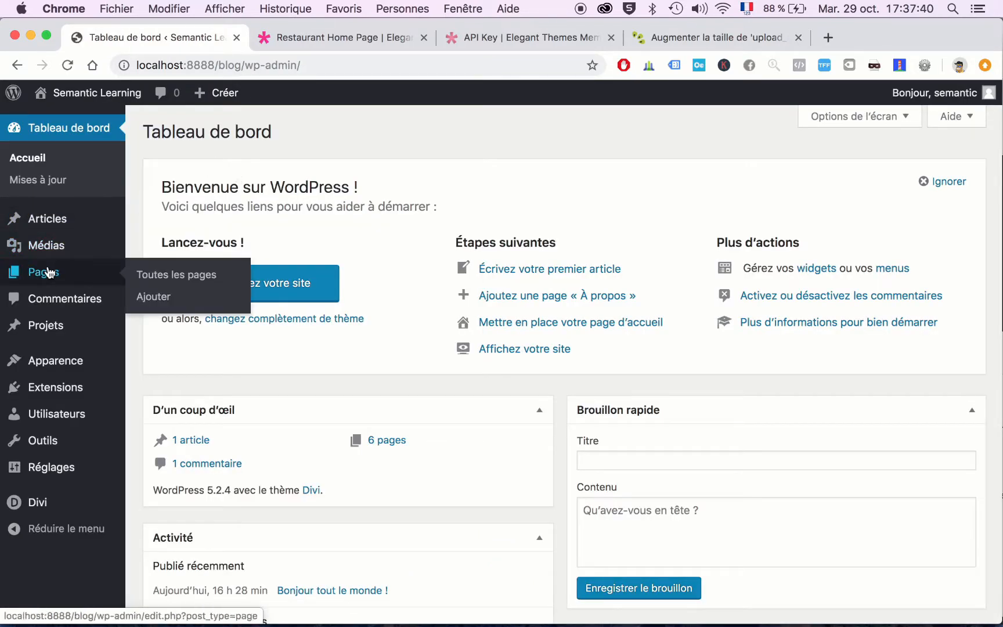
pyautogui.click(50, 274)
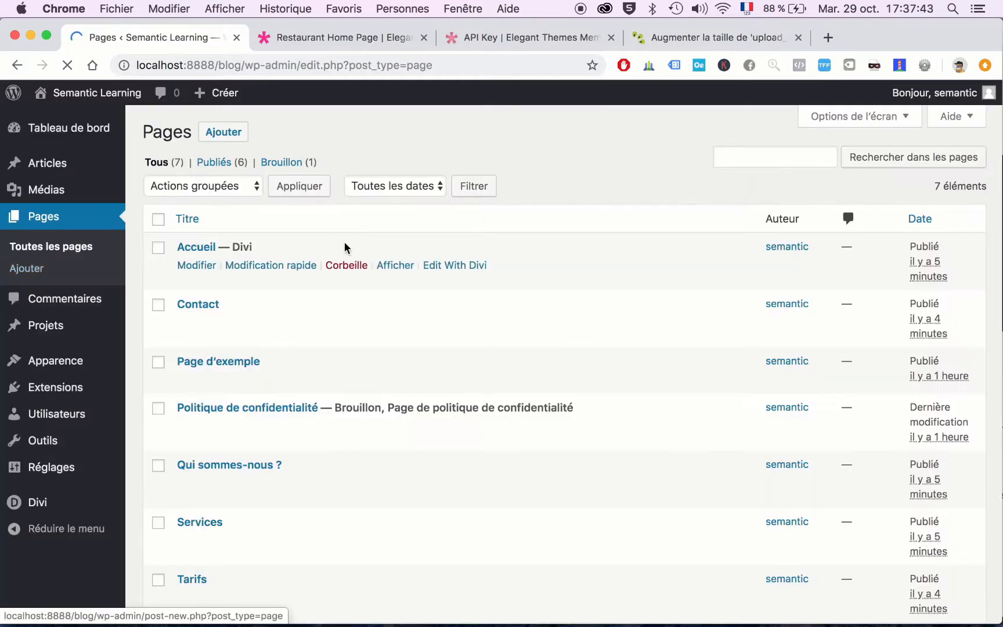
pyautogui.scroll(-2, 343, 241)
pyautogui.click(192, 247)
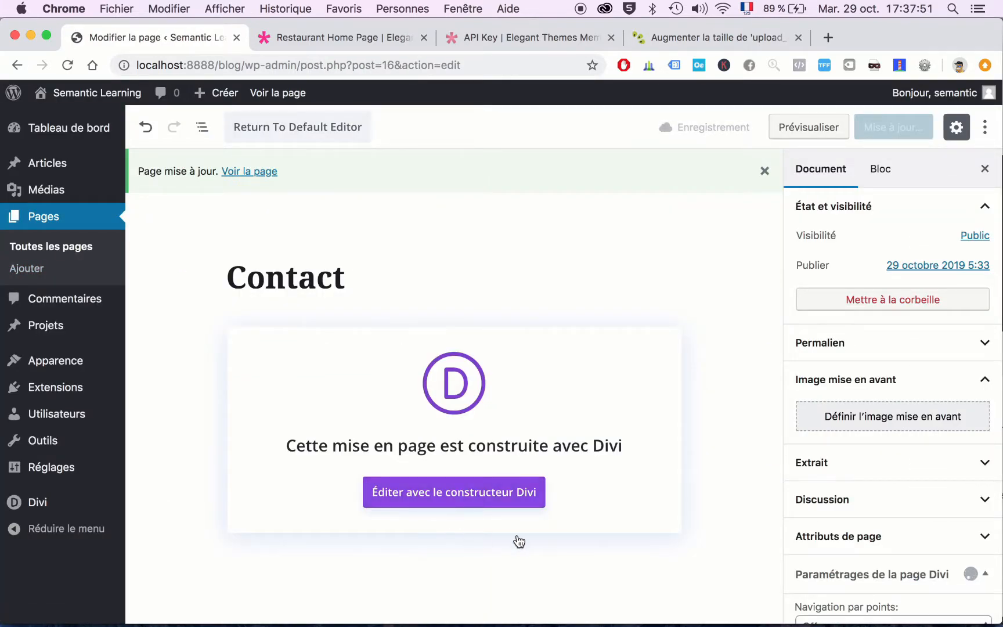
pyautogui.click(518, 542)
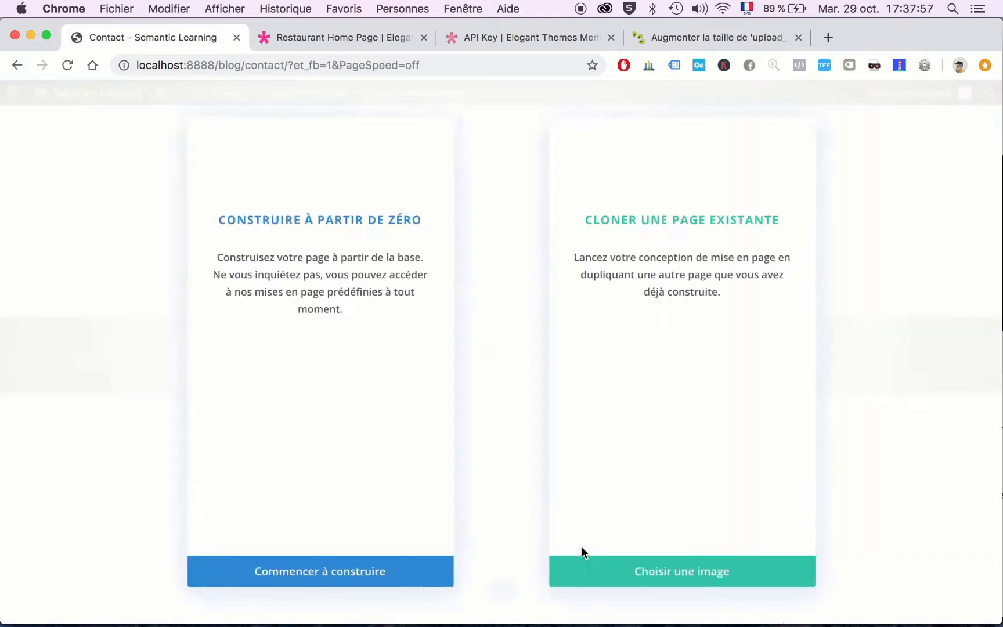
# - Load the Contact layout of the predefined Restaurant layout pack into the Contact page
pyautogui.click(503, 573)
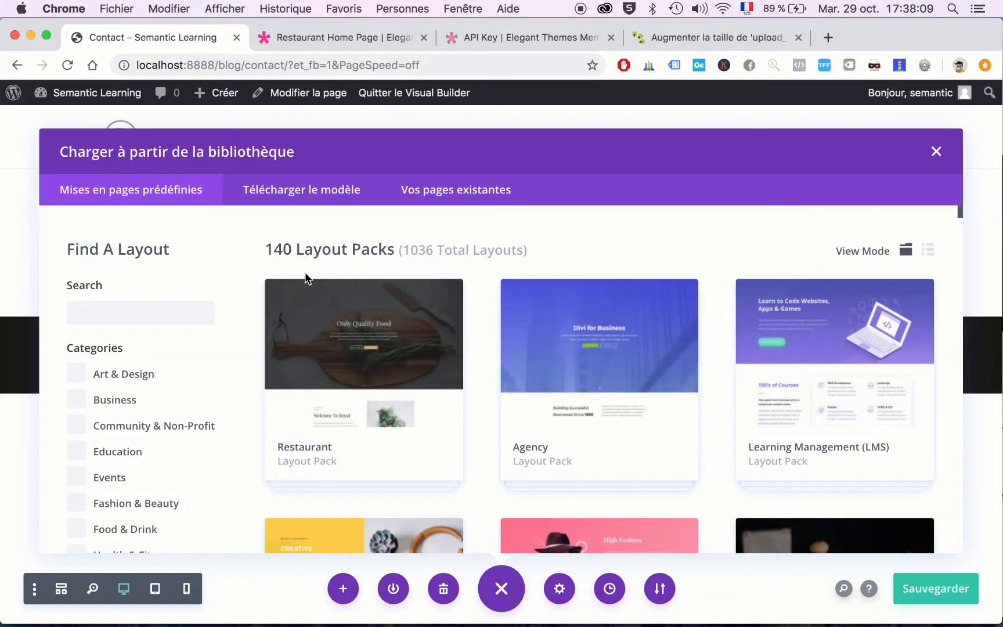
pyautogui.click(344, 351)
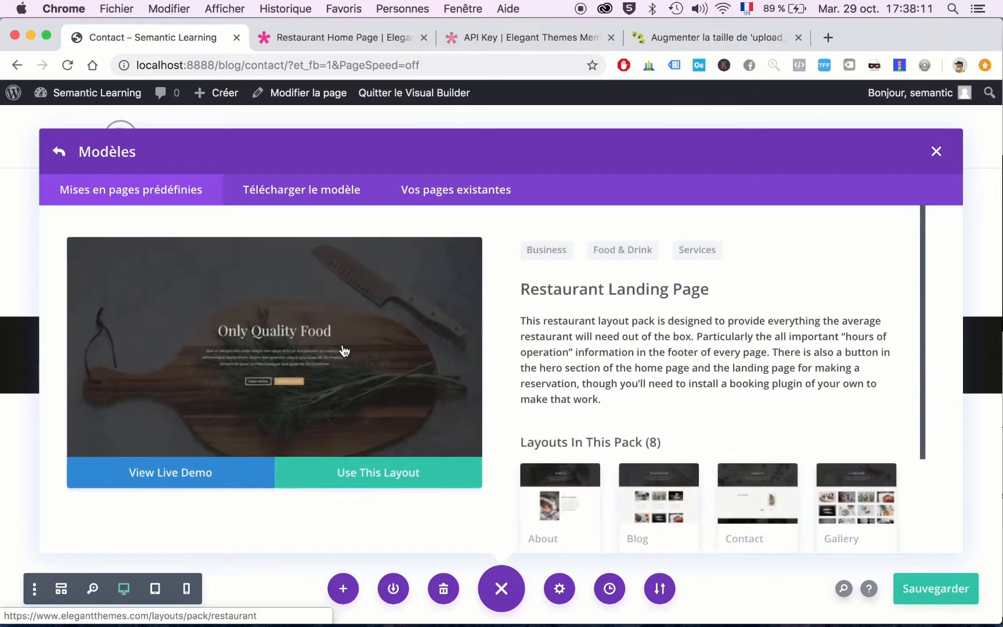
pyautogui.scroll(-5, 468, 356)
pyautogui.scroll(2, 468, 361)
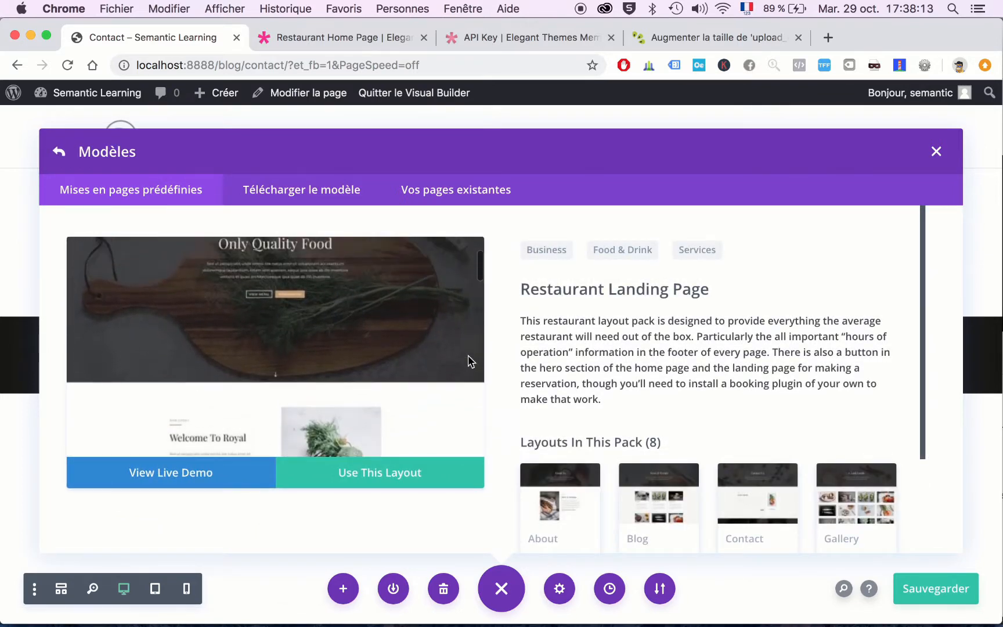
pyautogui.scroll(-5, 691, 329)
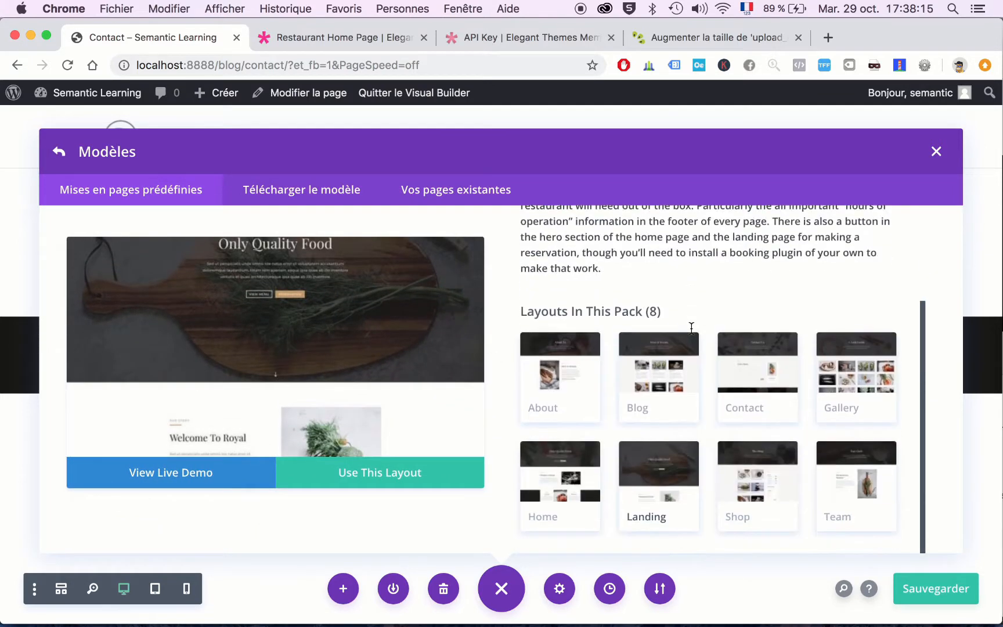
pyautogui.click(756, 376)
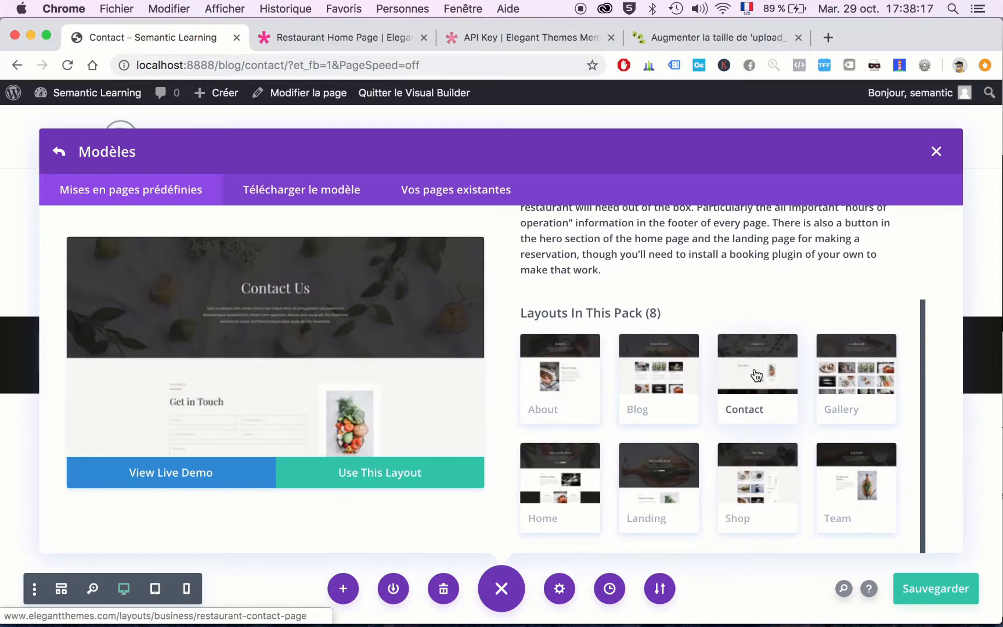
pyautogui.click(427, 479)
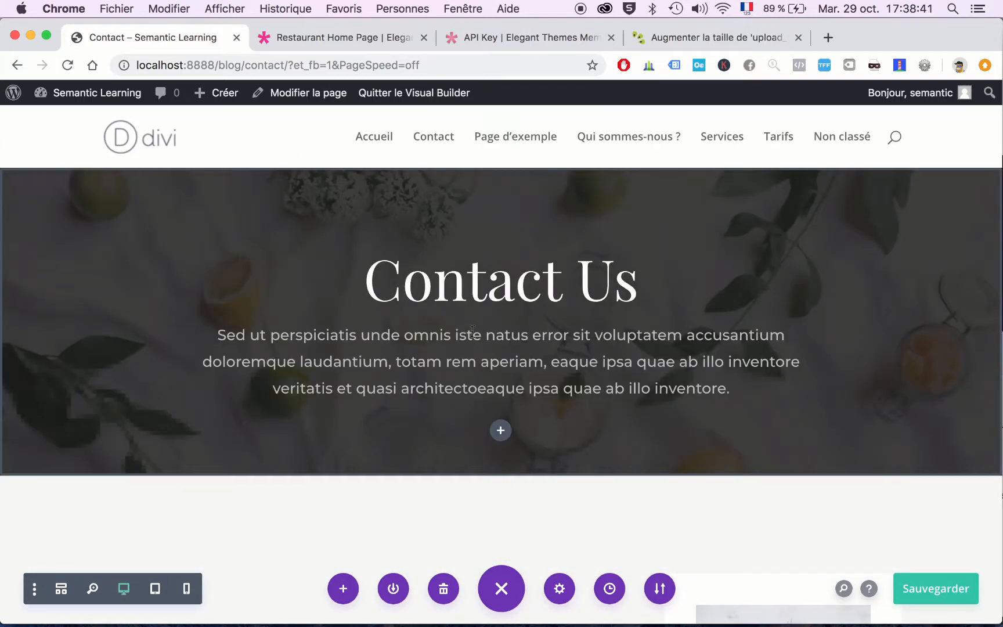
# - Review the imported layout on the Contact page down to the footer section and save the page
pyautogui.scroll(-10, 590, 271)
pyautogui.scroll(-2, 590, 270)
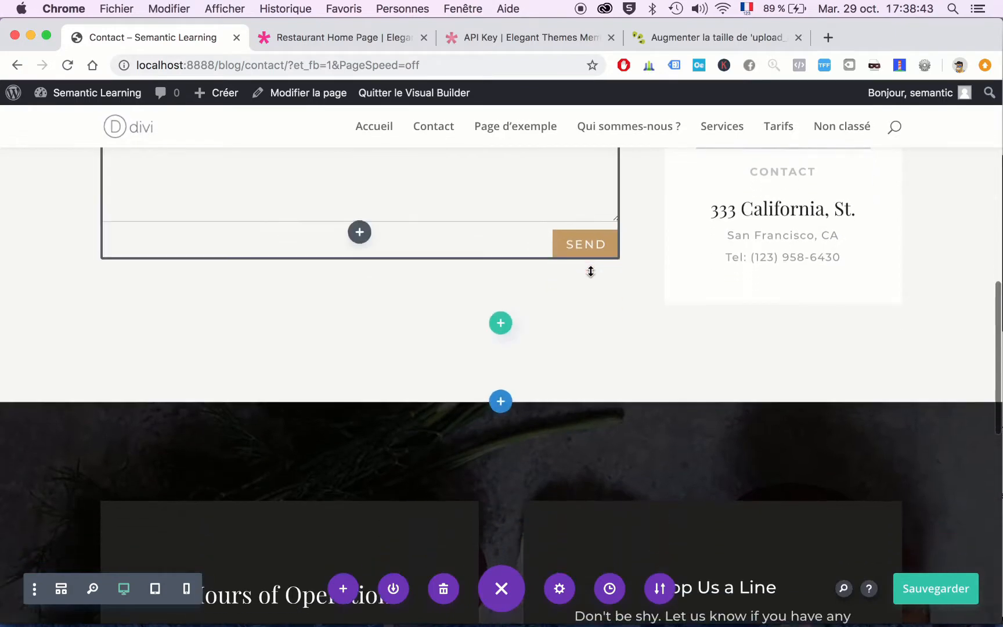
pyautogui.click(920, 592)
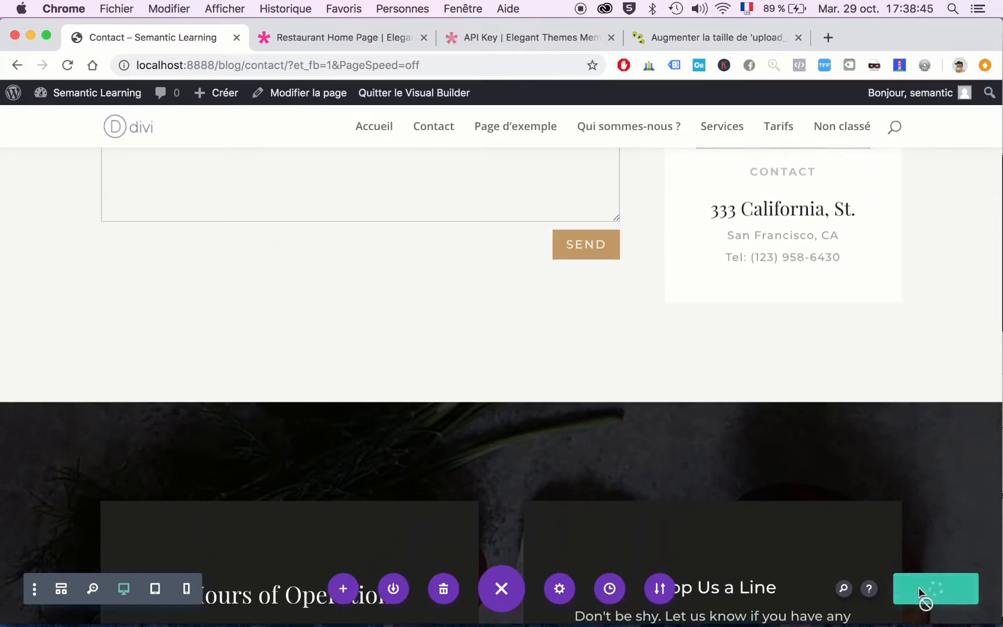
# - Go back to the dashboard's page list and open the "Qui sommes-nous ?" page in the Divi builder
pyautogui.moveTo(87, 92)
pyautogui.click(72, 123)
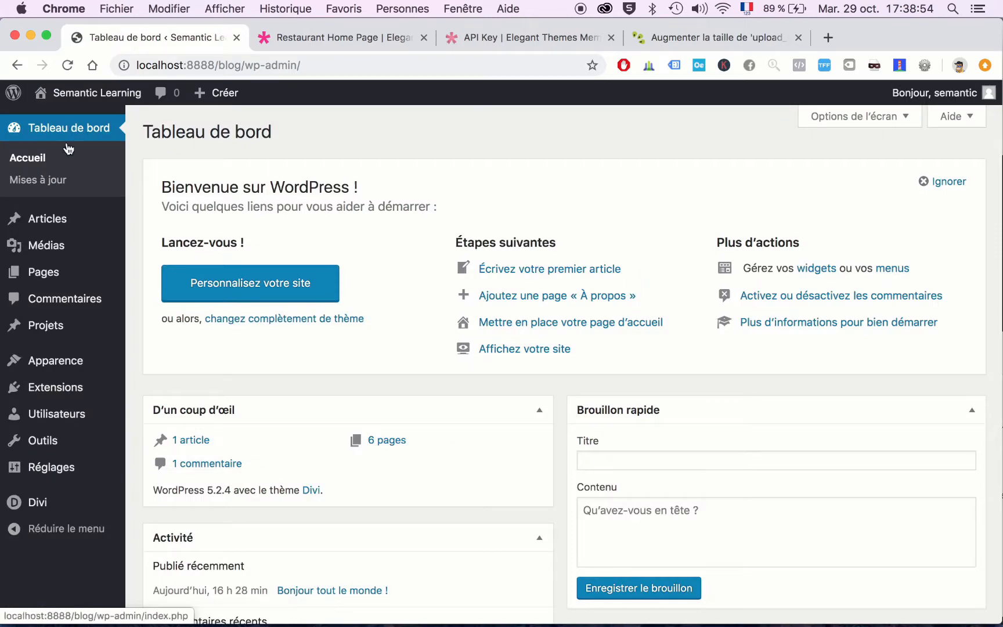
pyautogui.moveTo(53, 277)
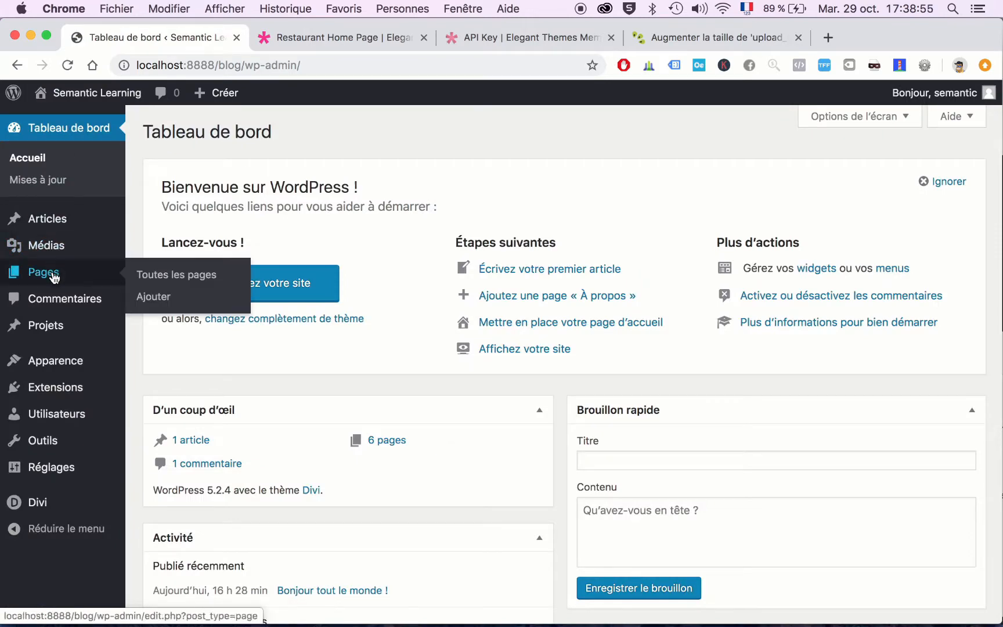
pyautogui.click(177, 276)
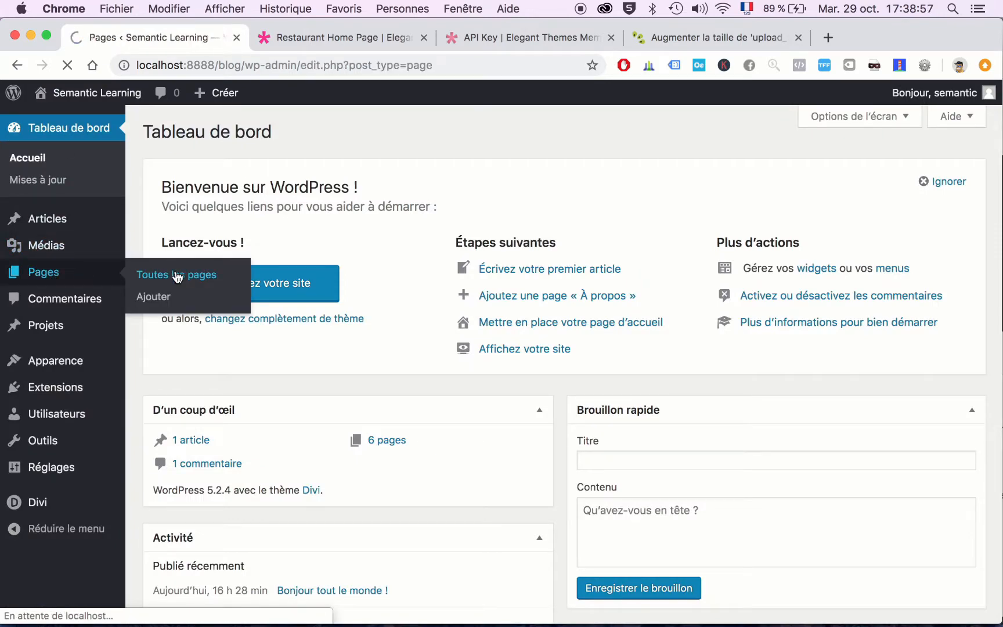
pyautogui.scroll(-5, 372, 314)
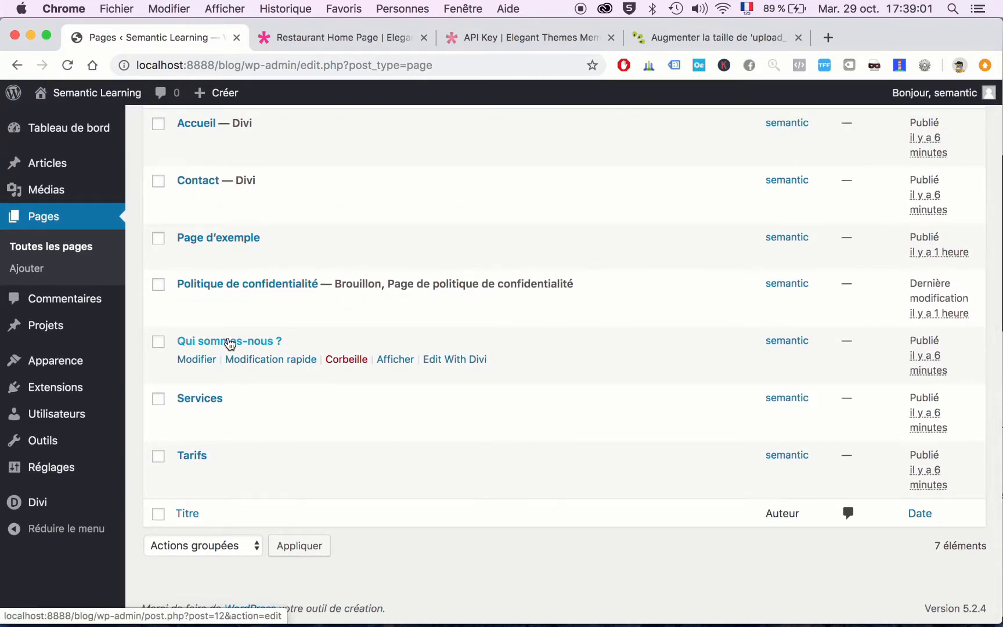
pyautogui.click(230, 342)
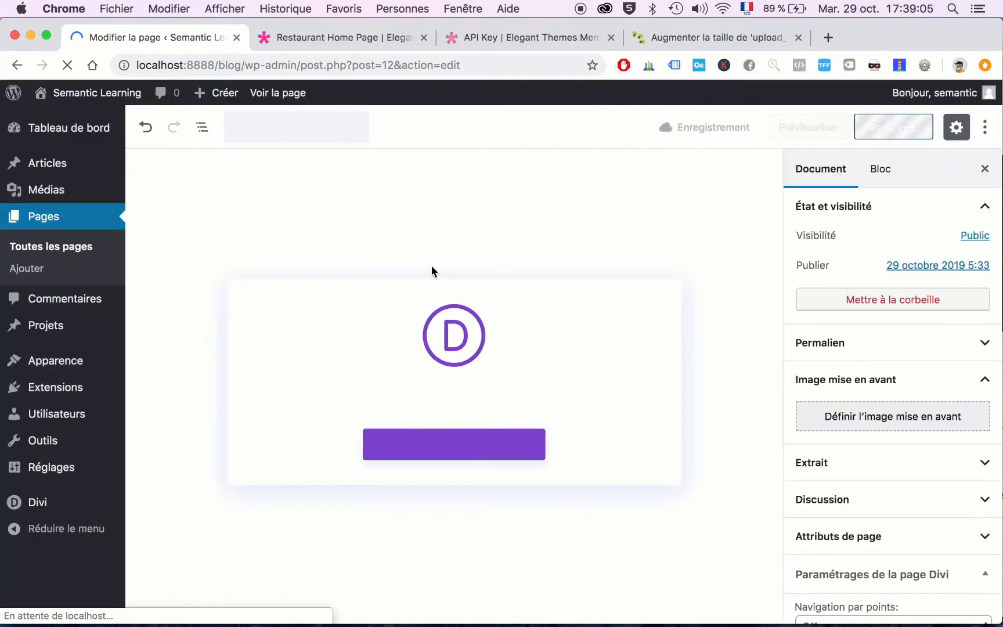
pyautogui.click(426, 465)
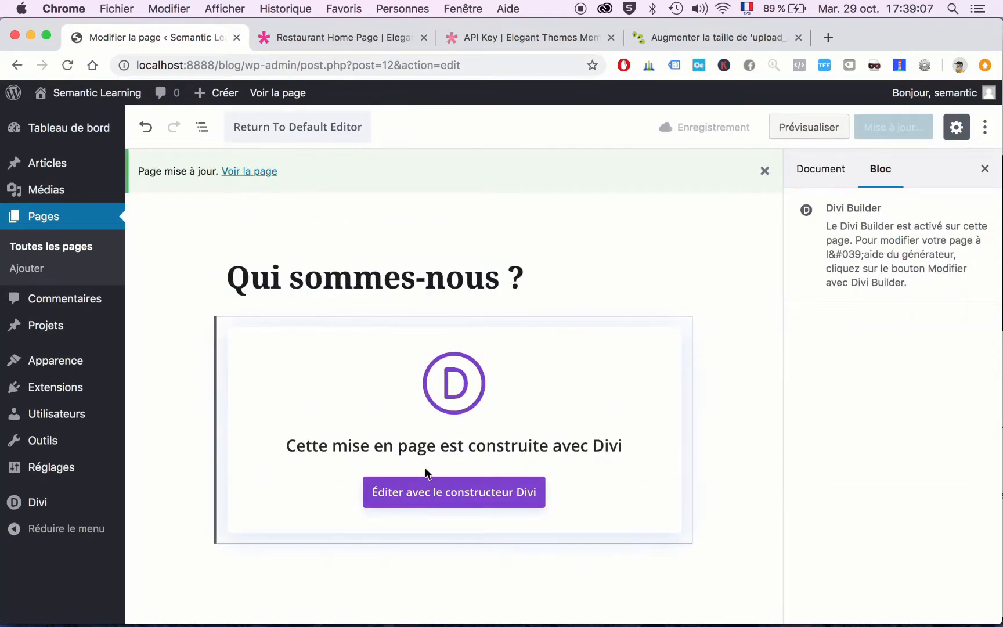
pyautogui.click(427, 492)
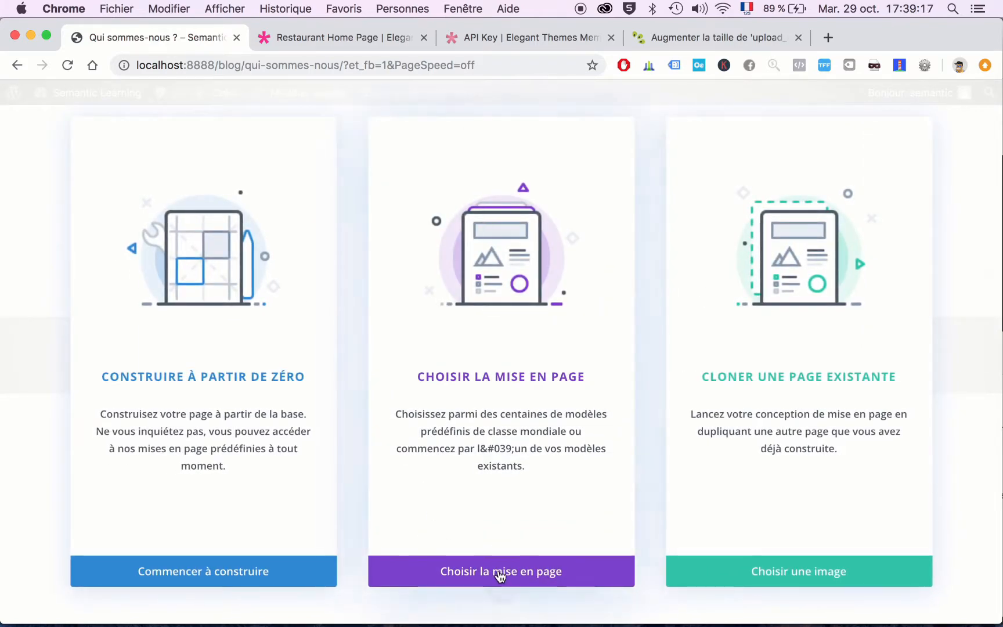
# - Load the About layout of the predefined Restaurant layout pack into the "Qui sommes-nous ?" page
pyautogui.click(501, 574)
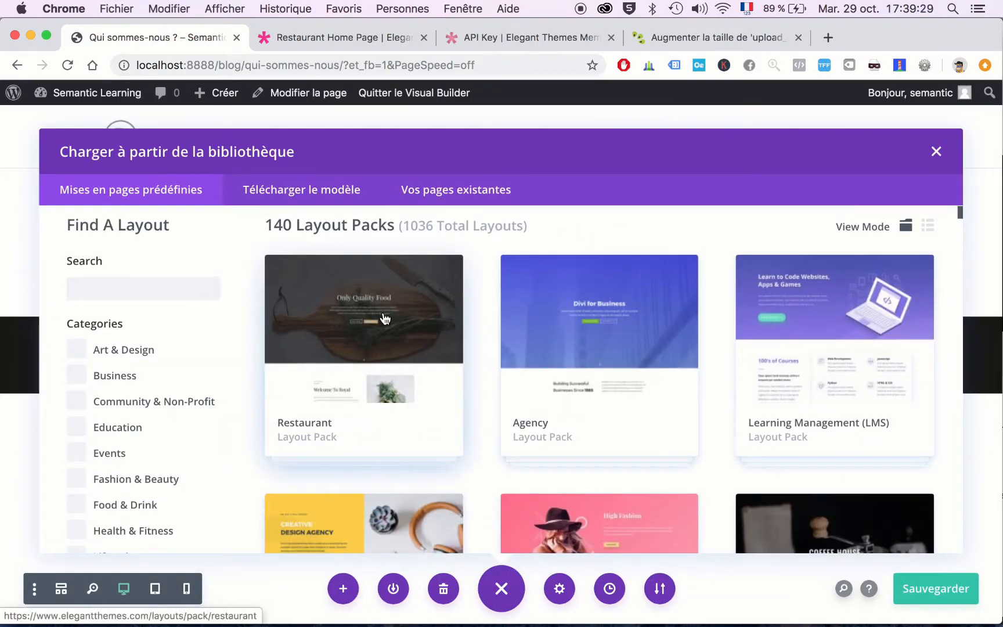
pyautogui.click(384, 319)
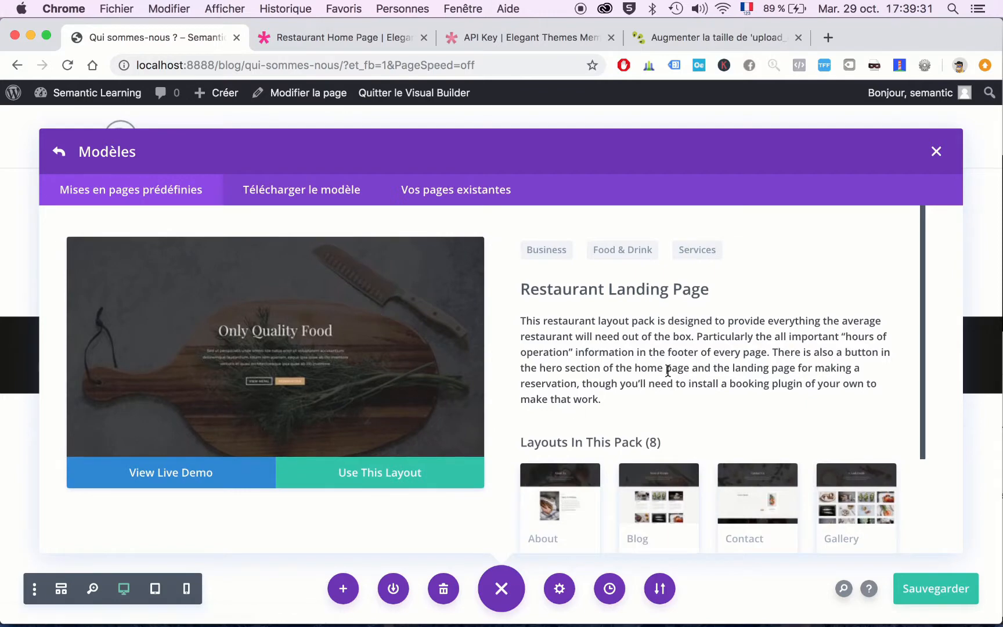
pyautogui.scroll(-5, 667, 370)
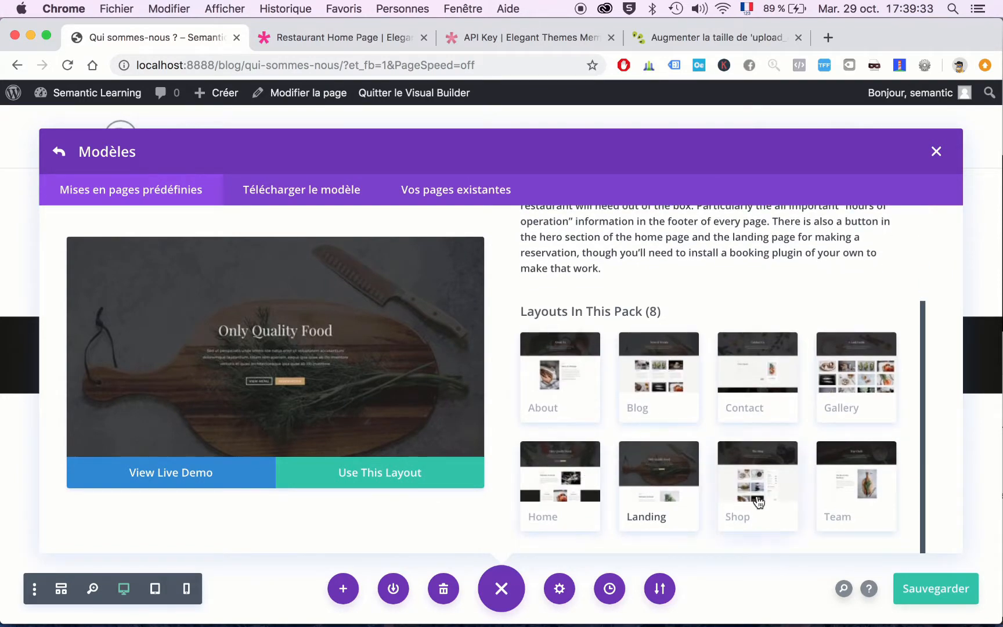
pyautogui.click(572, 388)
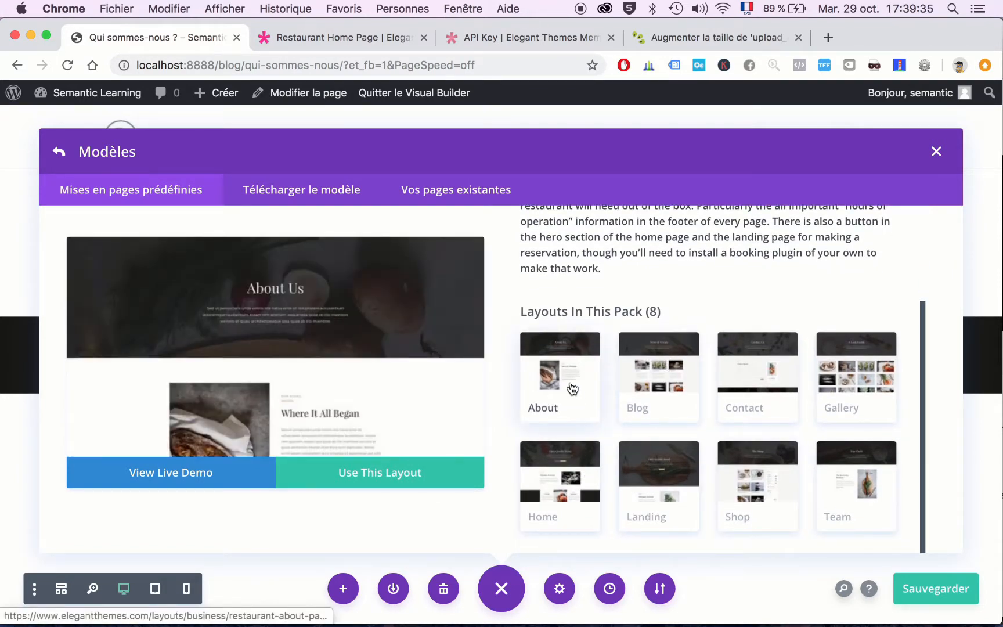
pyautogui.click(380, 473)
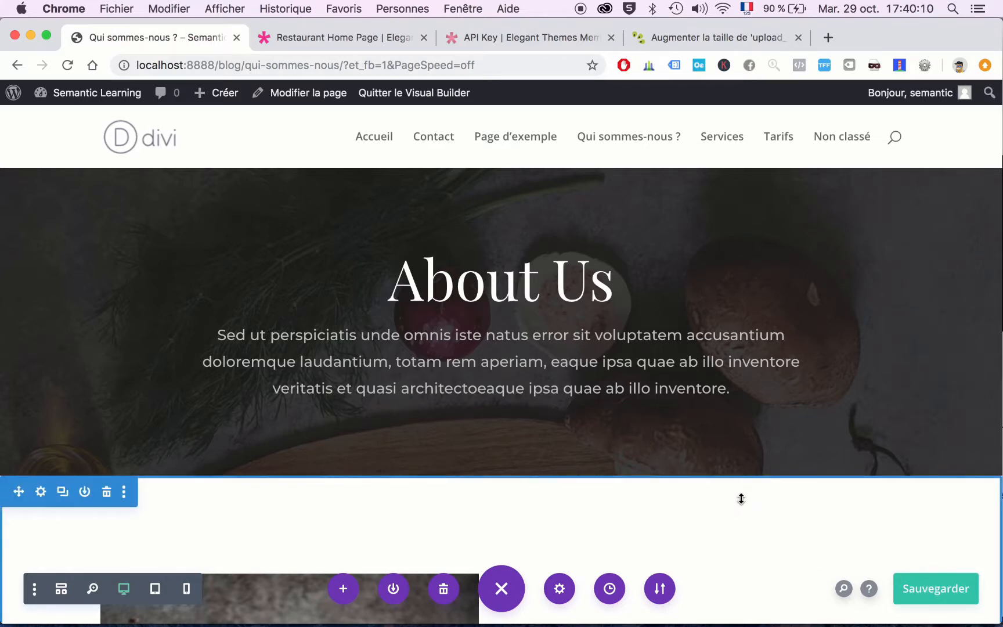
# - Review the About layout on the "Qui sommes-nous ?" page, save it and leave the builder for the dashboard
pyautogui.scroll(-1, 894, 390)
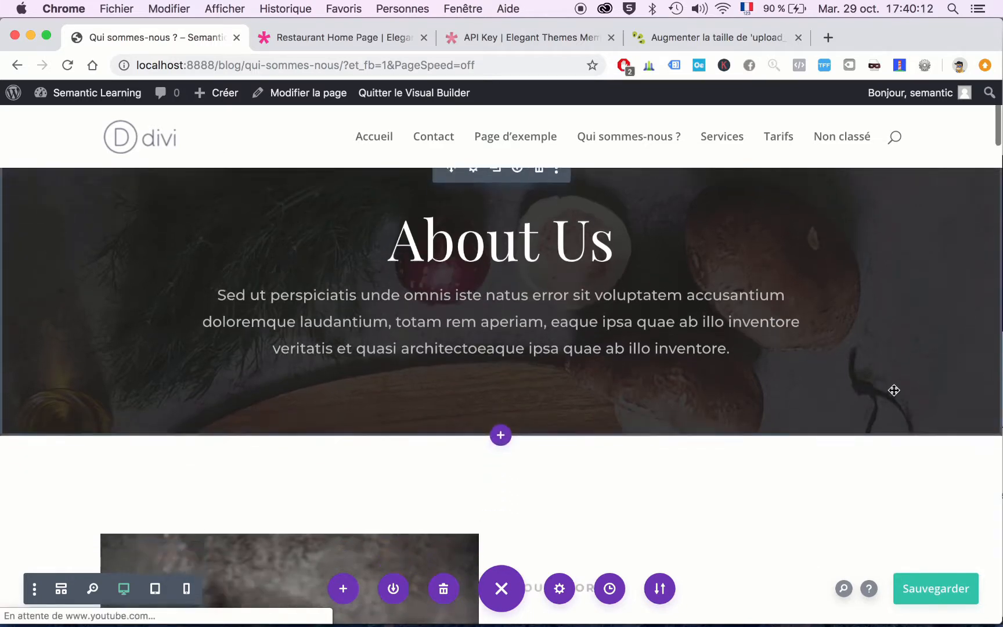
pyautogui.scroll(1, 894, 390)
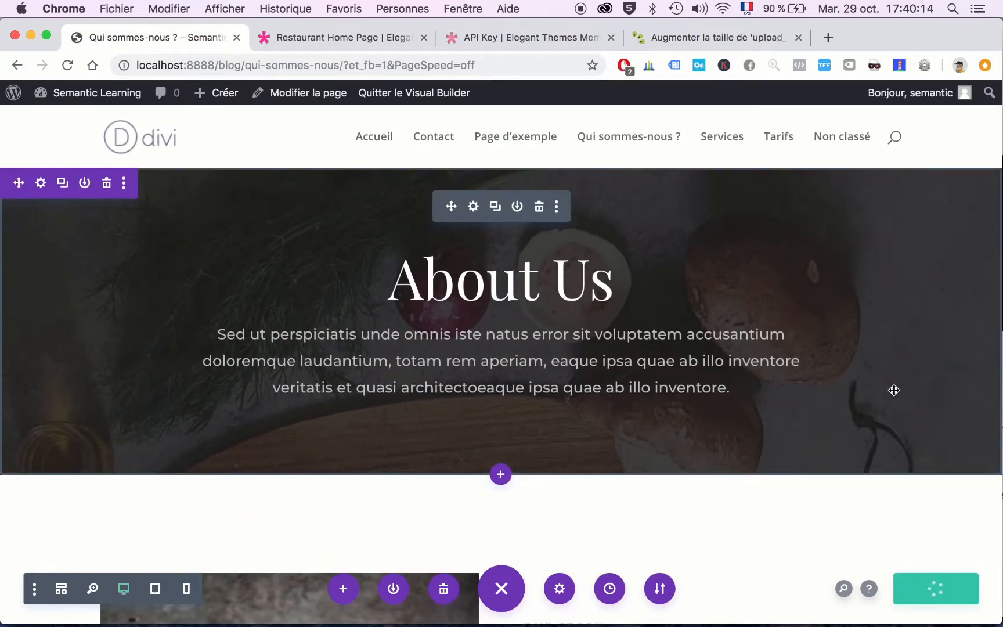
pyautogui.scroll(-6, 893, 390)
pyautogui.scroll(-3, 894, 390)
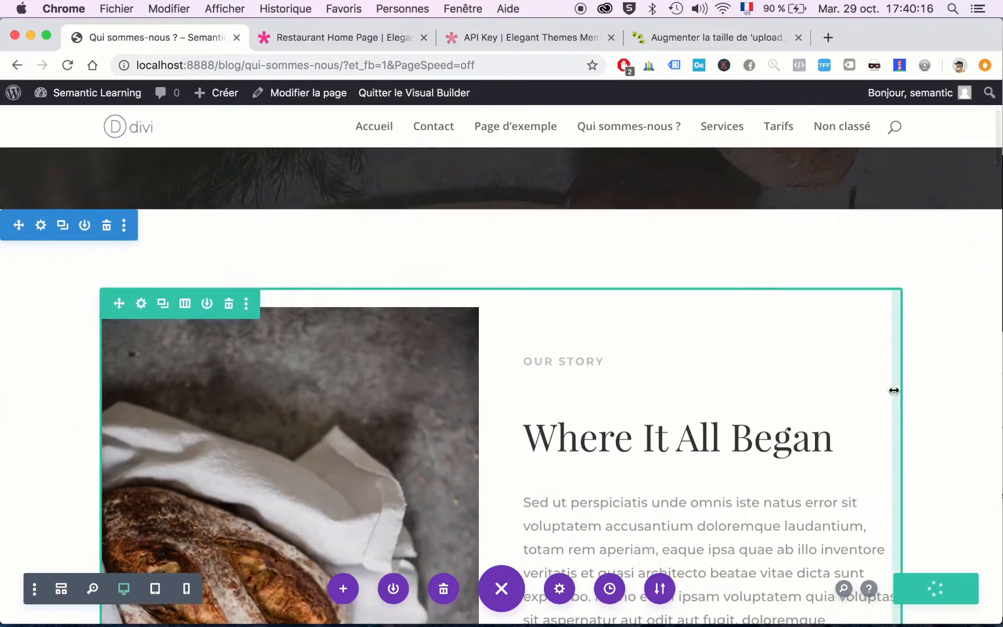
pyautogui.scroll(5, 894, 390)
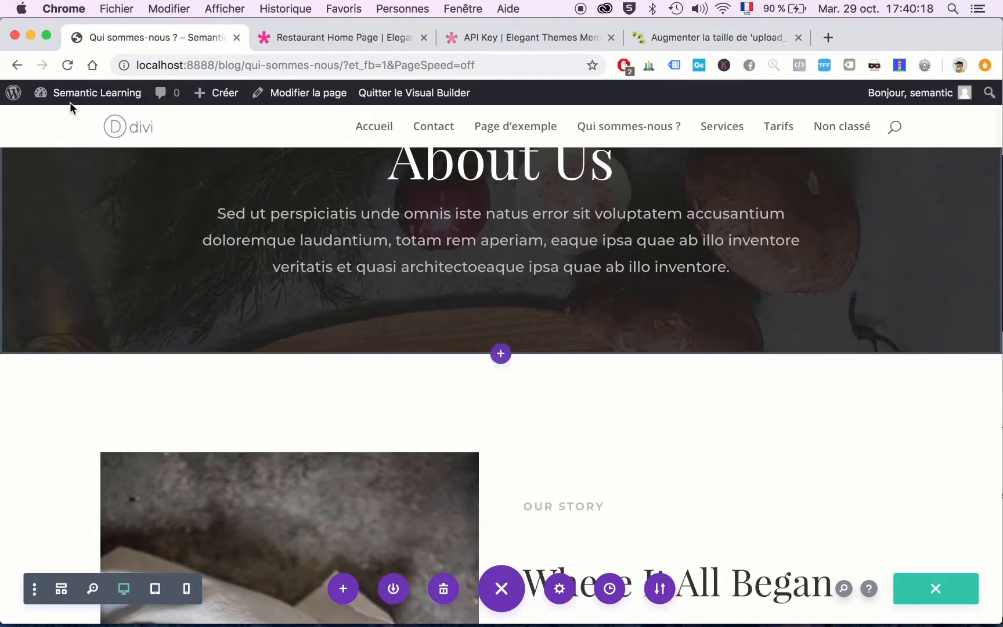
pyautogui.moveTo(68, 100)
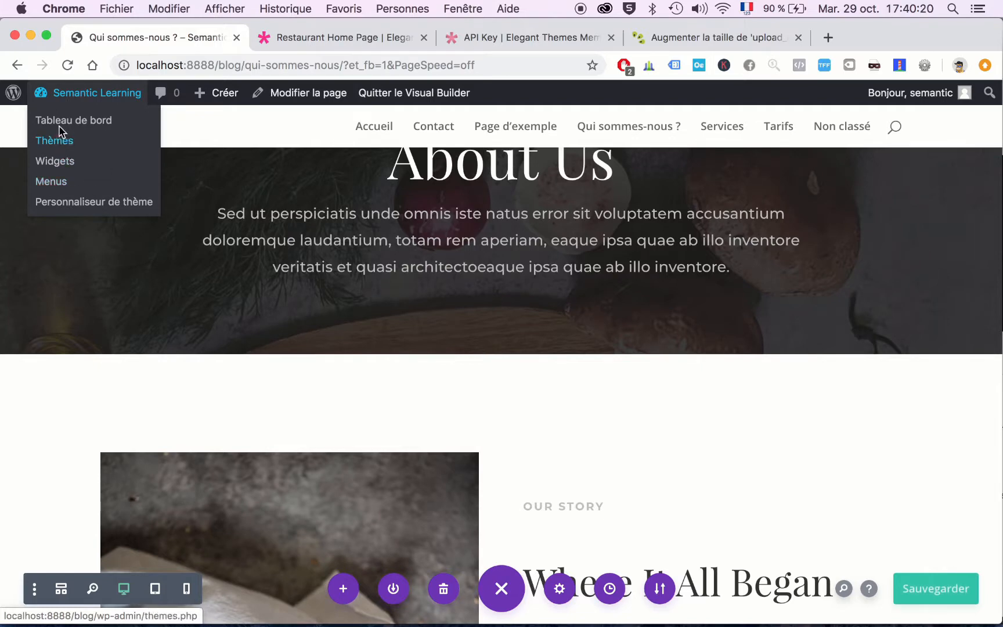
pyautogui.click(58, 138)
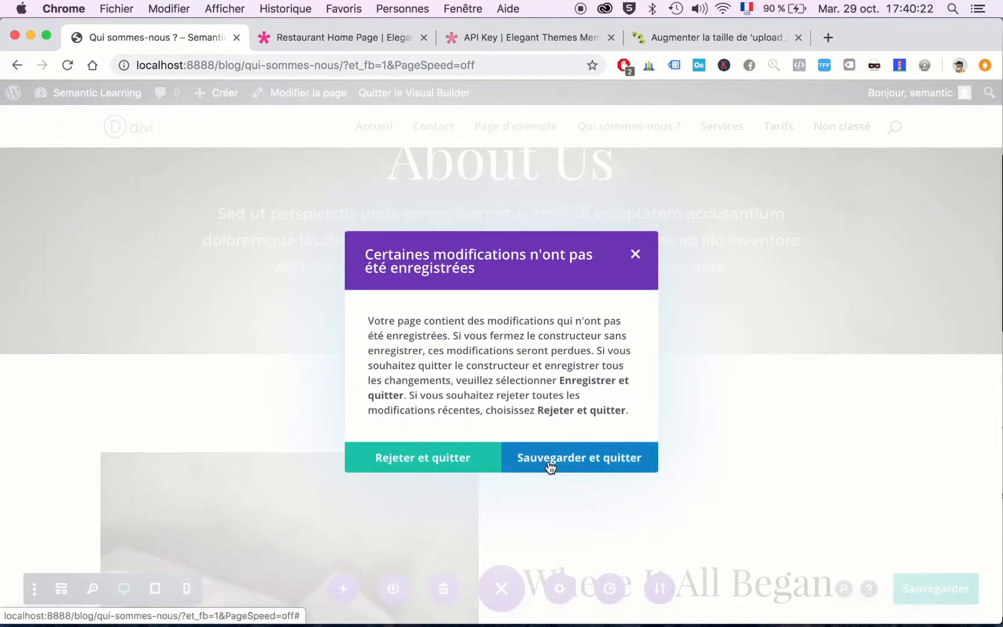
pyautogui.click(549, 459)
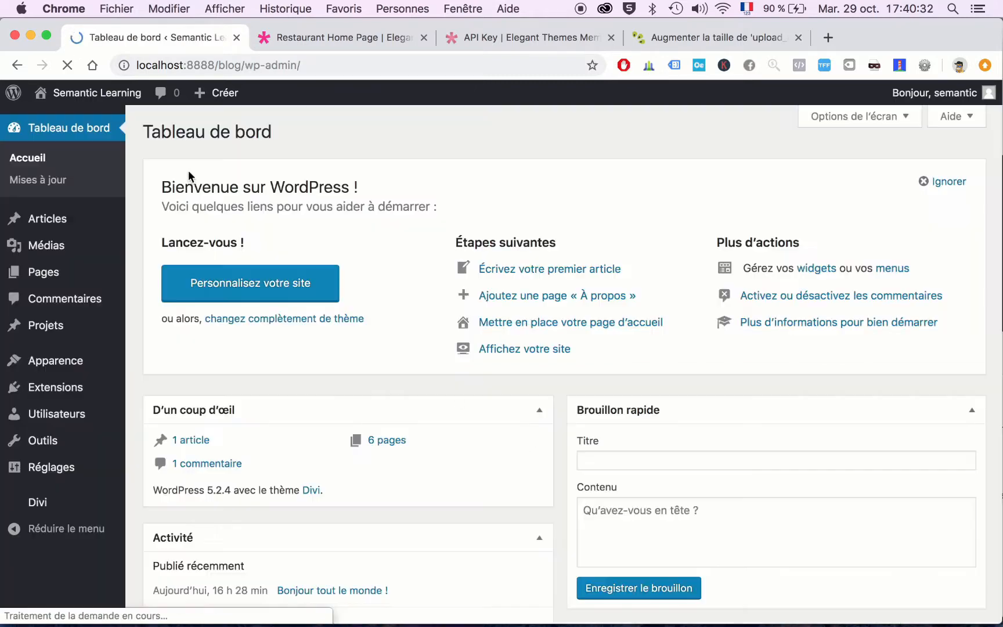
# - Open the Services page from the full page list directly in the Divi builder
pyautogui.moveTo(76, 280)
pyautogui.click(169, 276)
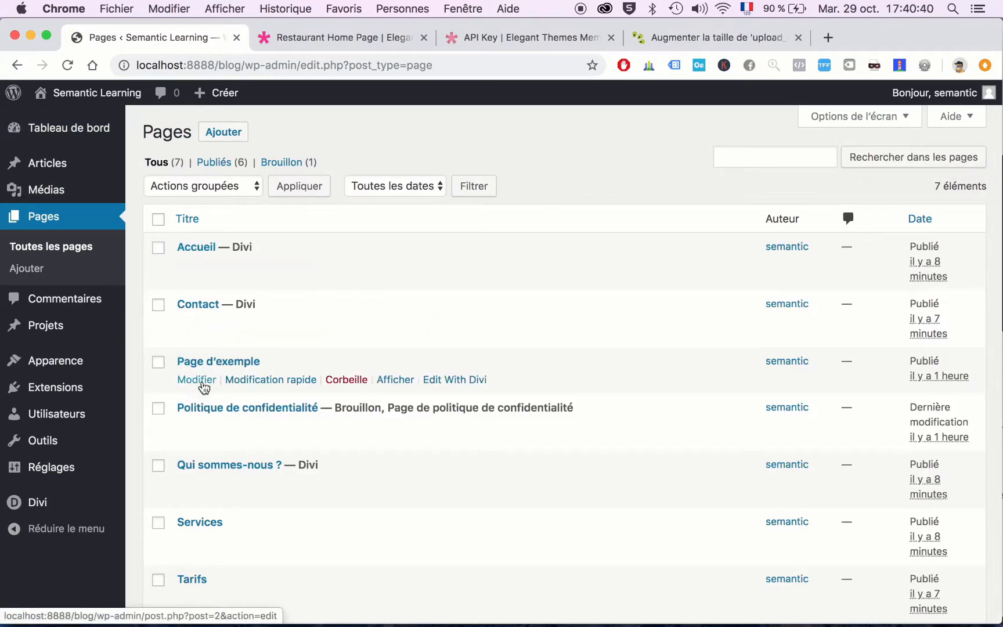
pyautogui.scroll(-3, 231, 397)
pyautogui.scroll(-1, 230, 398)
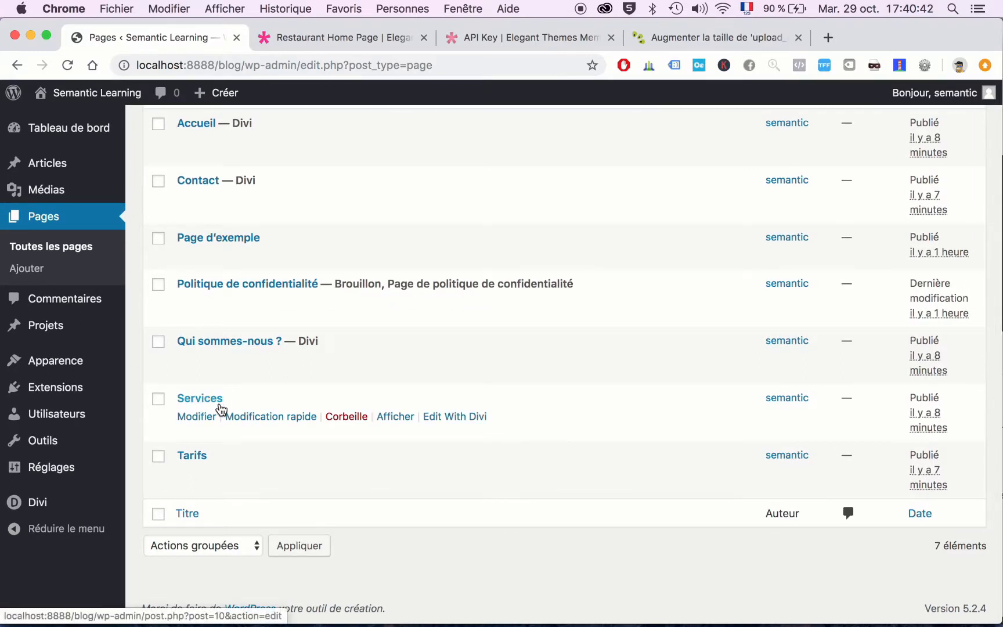
pyautogui.click(442, 416)
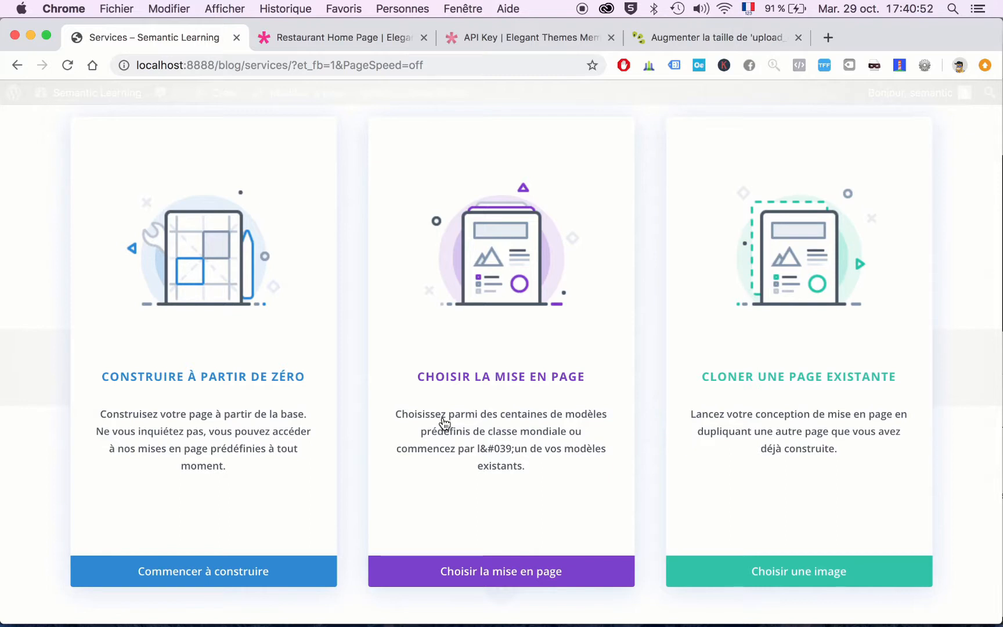
# - Load the Gallery layout of the predefined Restaurant layout pack into the Services page
pyautogui.click(469, 572)
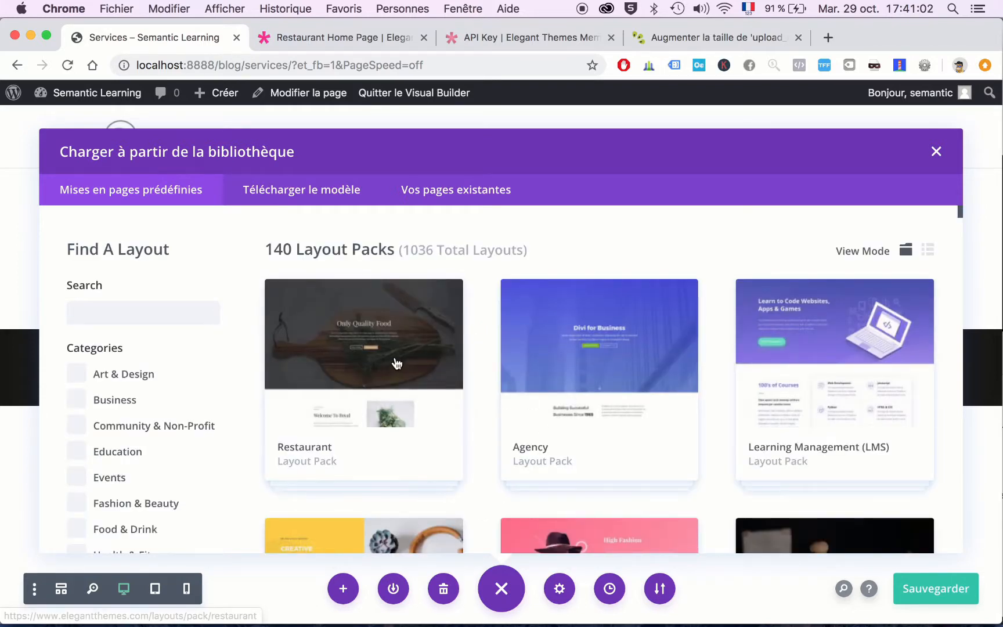
pyautogui.click(396, 363)
pyautogui.scroll(-4, 723, 363)
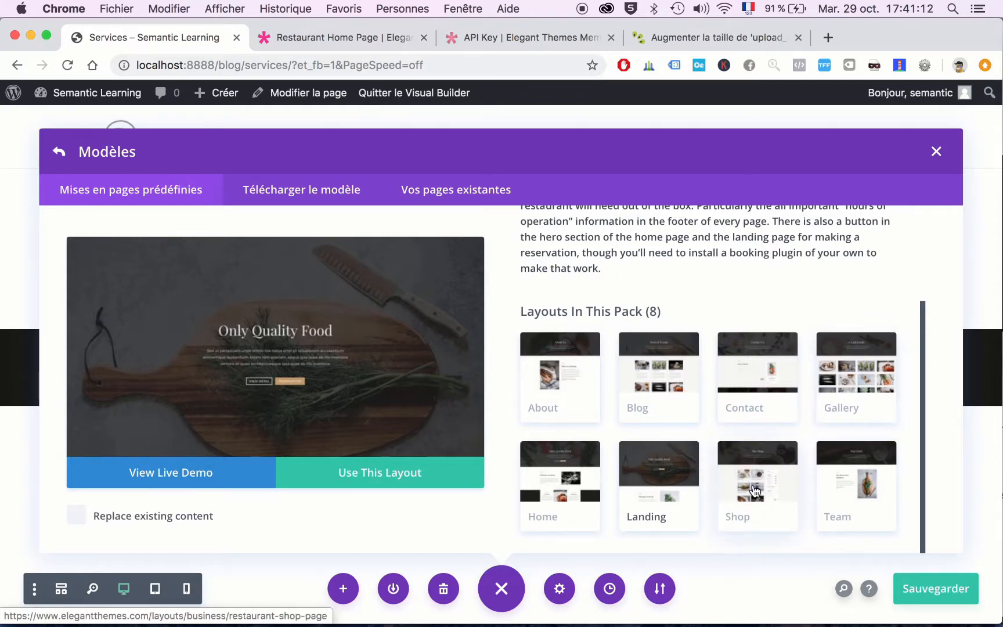
pyautogui.click(839, 400)
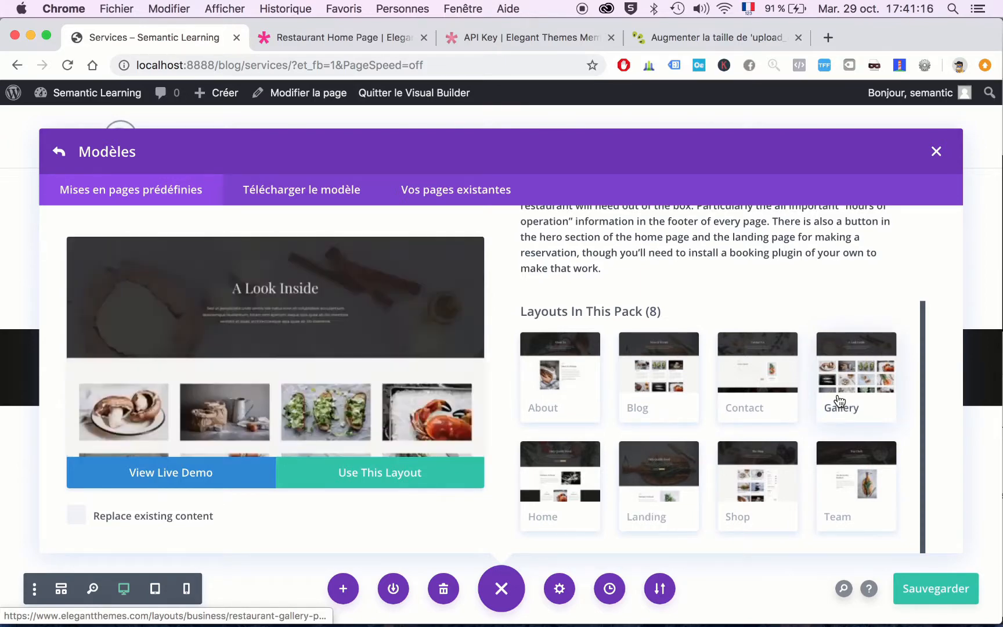
pyautogui.click(347, 479)
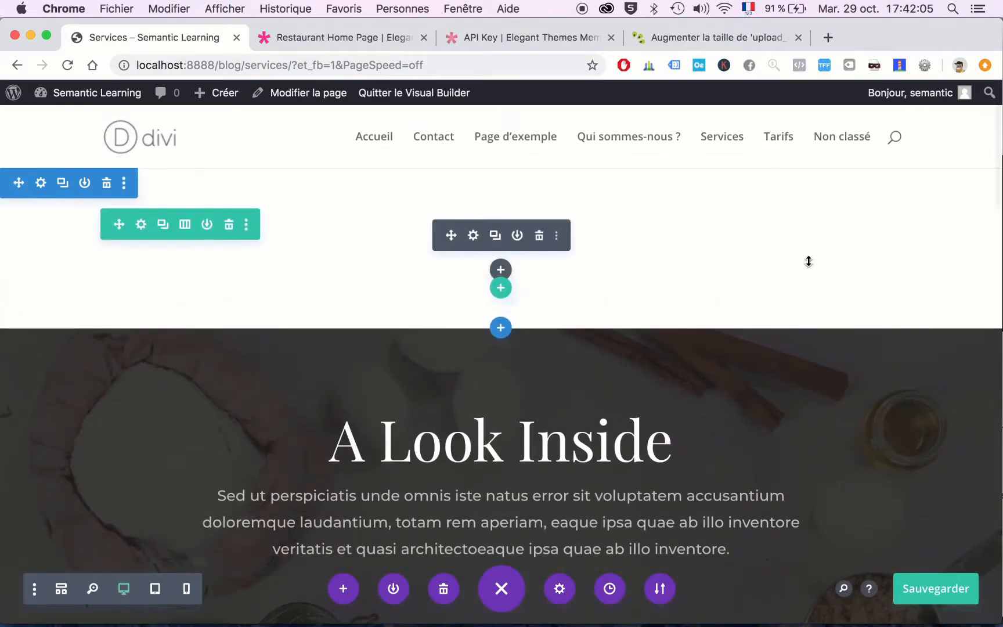
# - Review the Gallery layout on the Services page, save the page and return to the dashboard
pyautogui.scroll(-10, 808, 262)
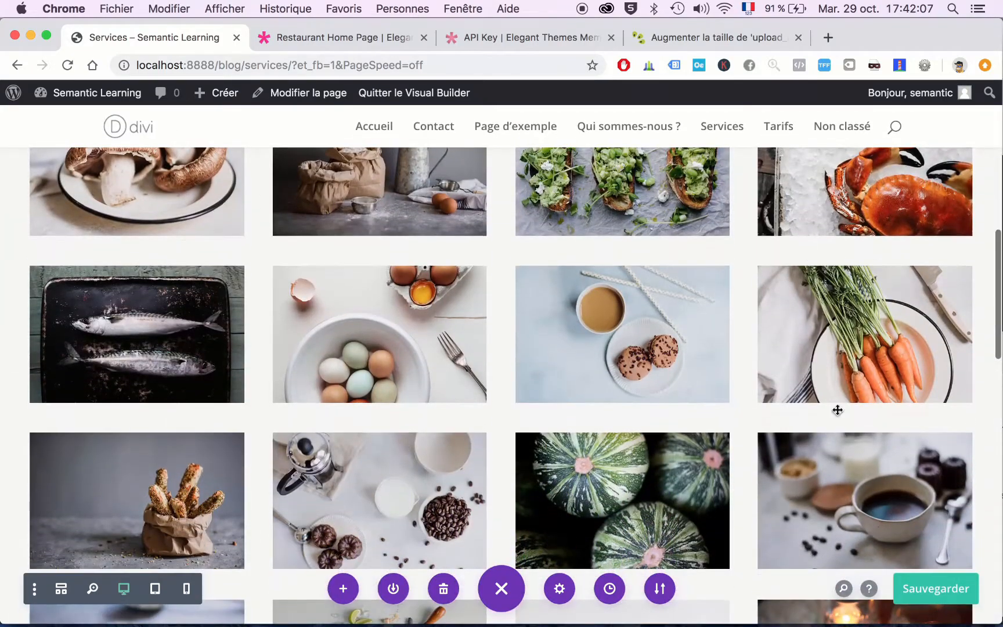
pyautogui.click(917, 589)
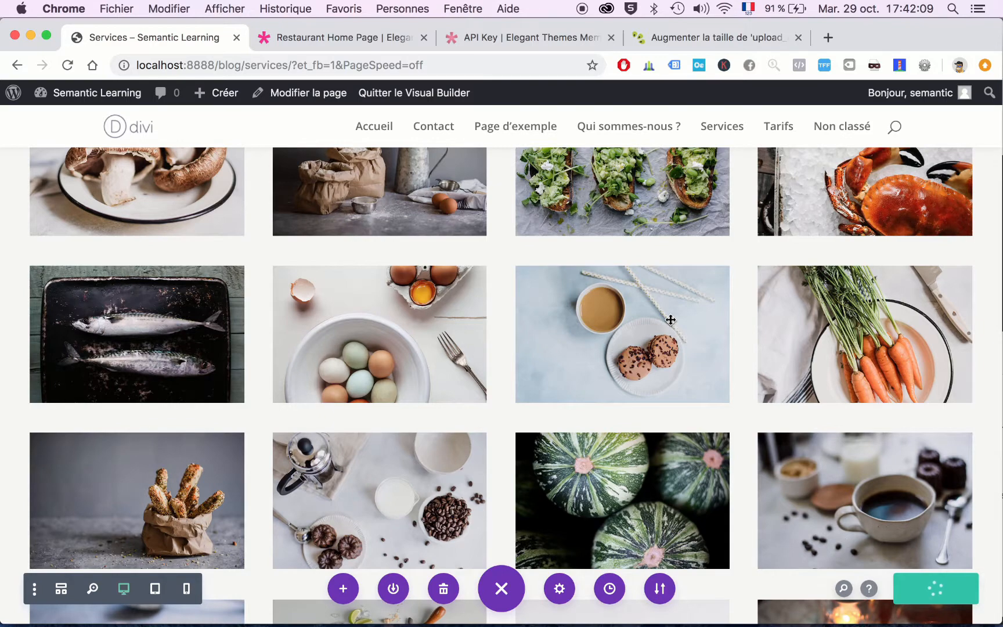
pyautogui.moveTo(668, 319)
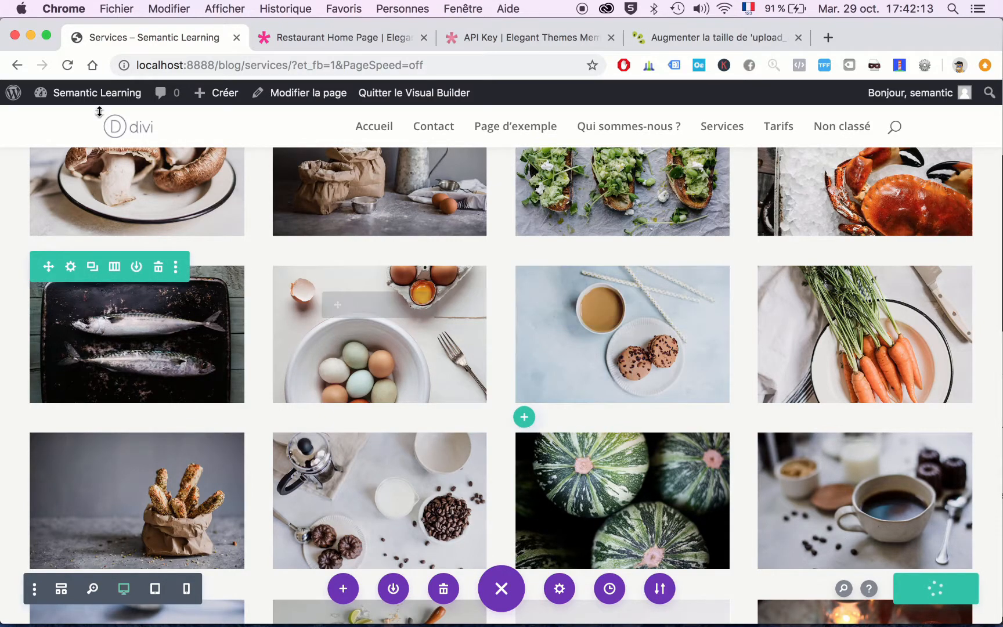
pyautogui.moveTo(89, 96)
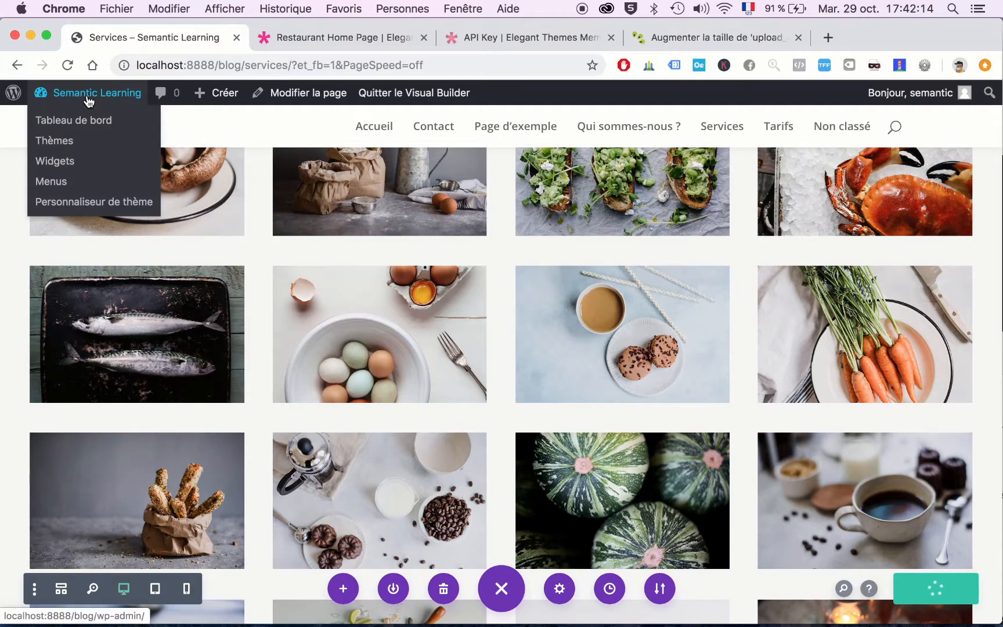
pyautogui.click(54, 126)
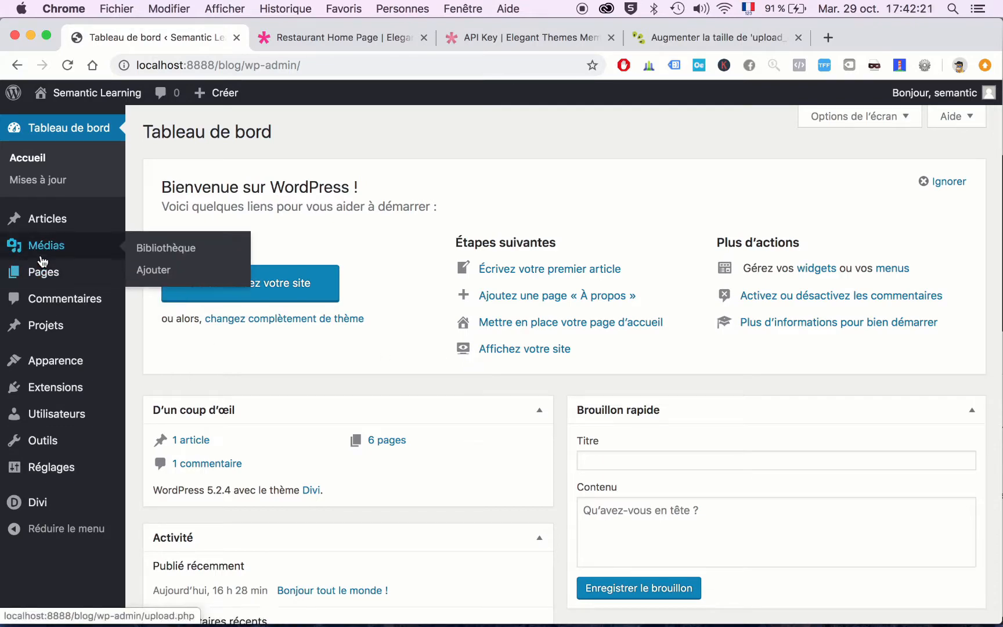
# - Open the Tarifs page from the full page list and launch it in the Divi builder
pyautogui.click(42, 276)
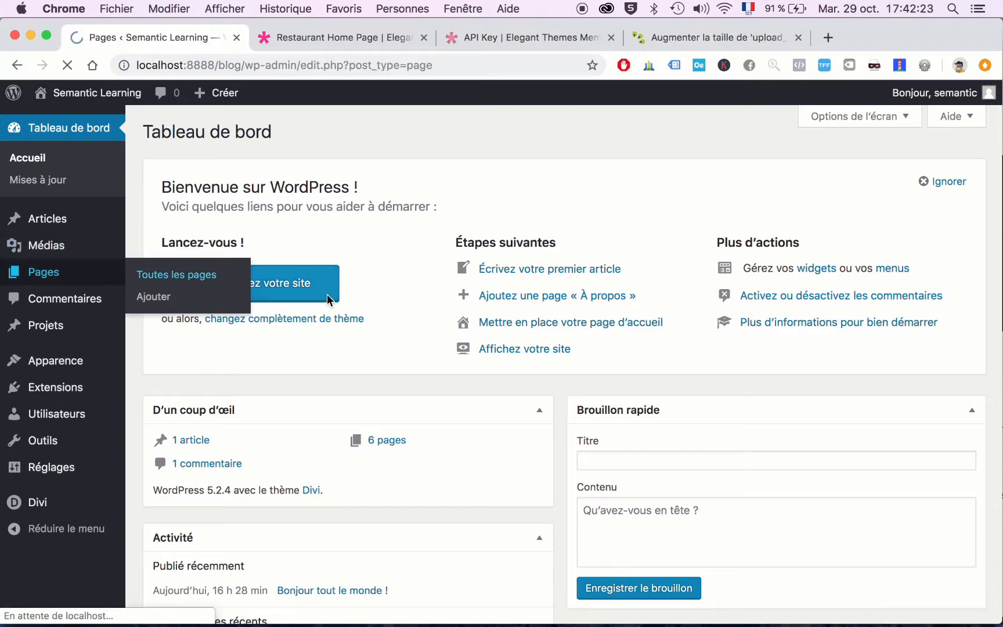
pyautogui.scroll(-3, 326, 294)
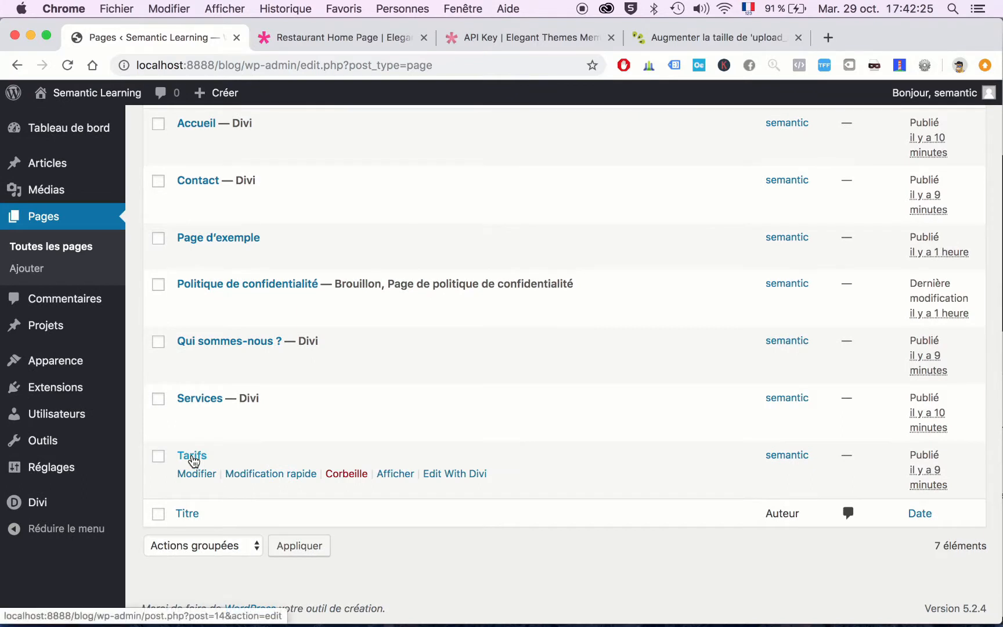
pyautogui.click(193, 458)
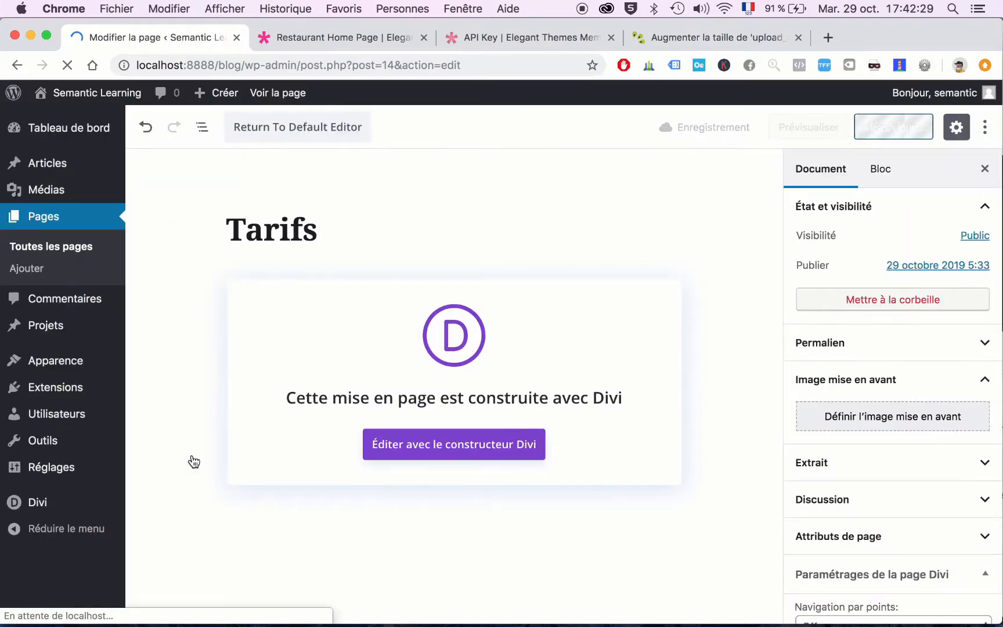
pyautogui.click(510, 493)
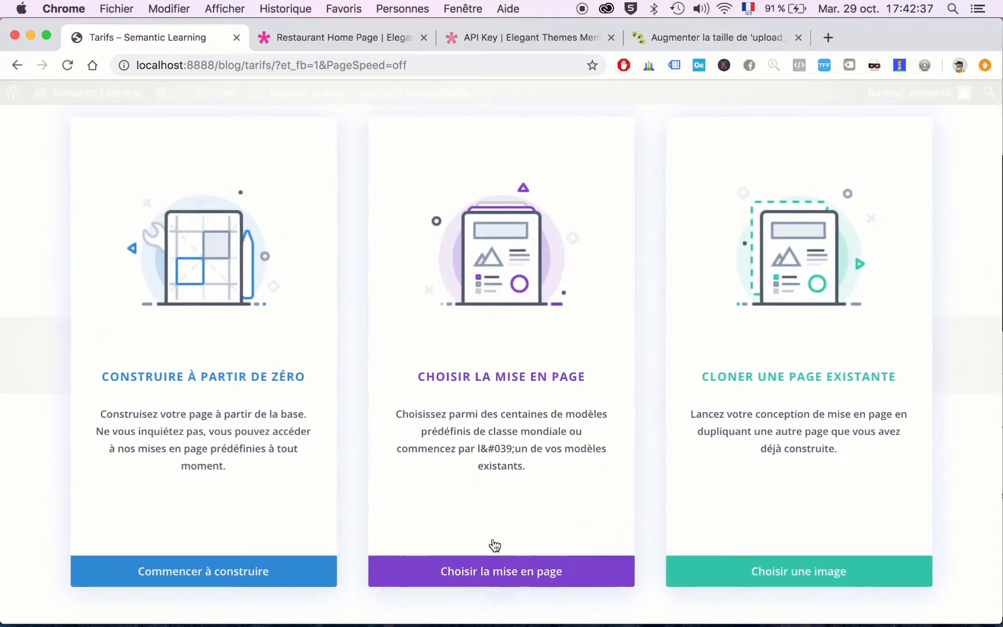
# - Preview the Shop layout of the predefined Restaurant layout pack and load it into the Tarifs page
pyautogui.click(501, 571)
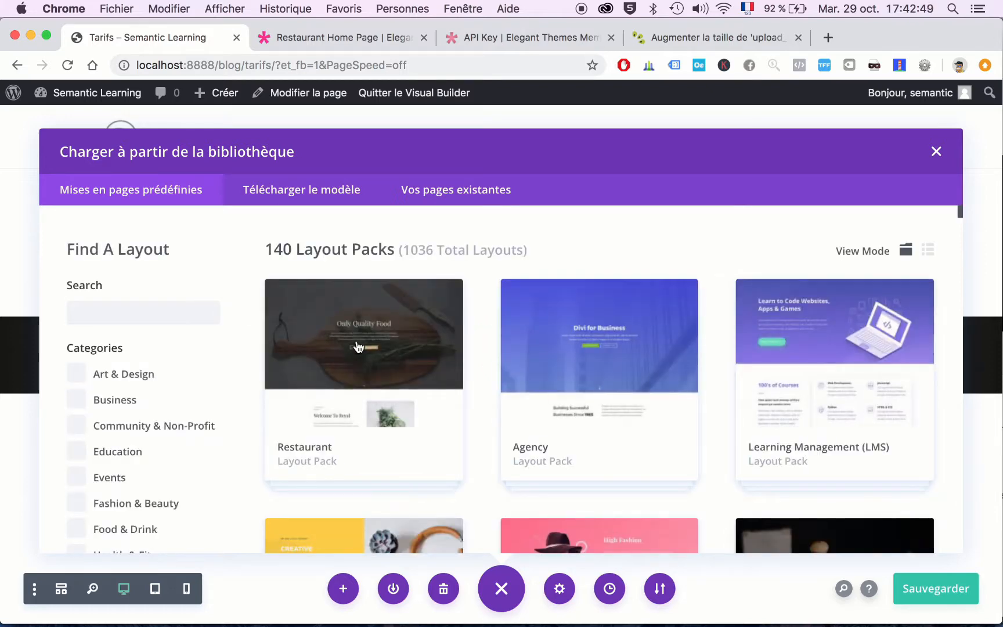
pyautogui.click(357, 347)
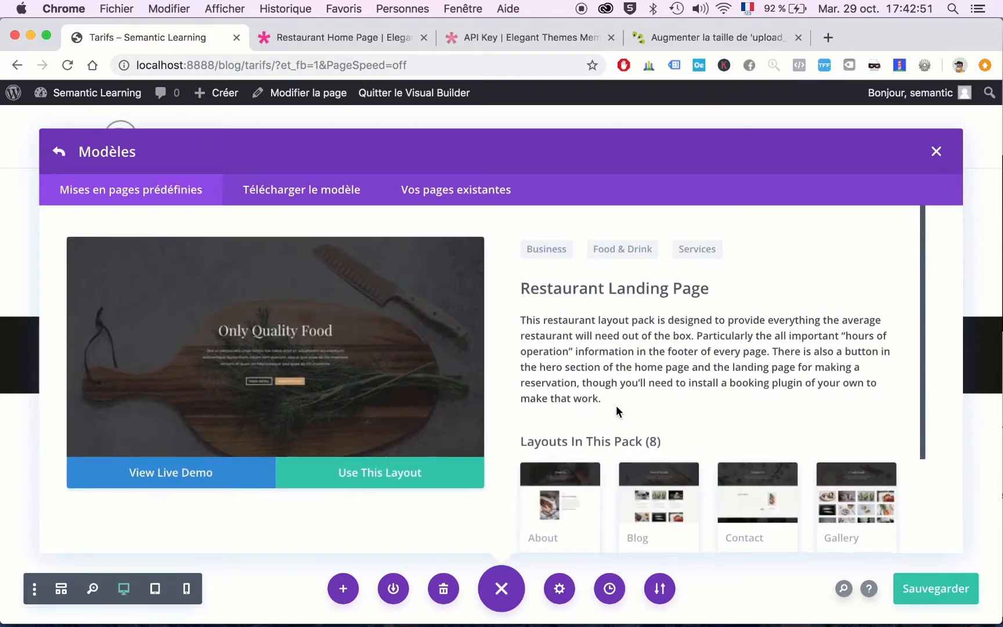
pyautogui.scroll(-3, 621, 412)
pyautogui.click(758, 495)
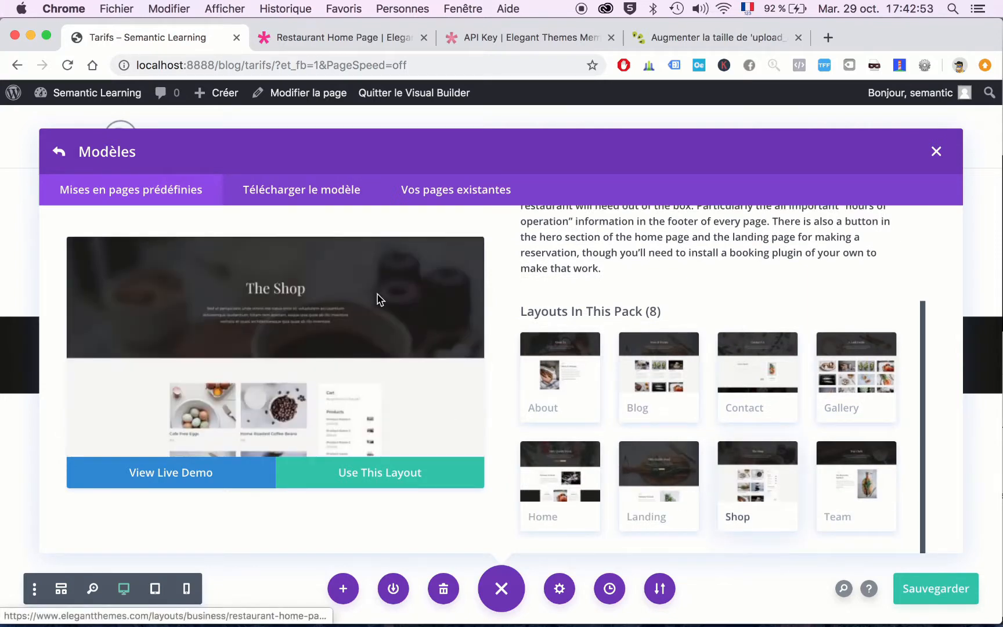
pyautogui.scroll(-3, 378, 298)
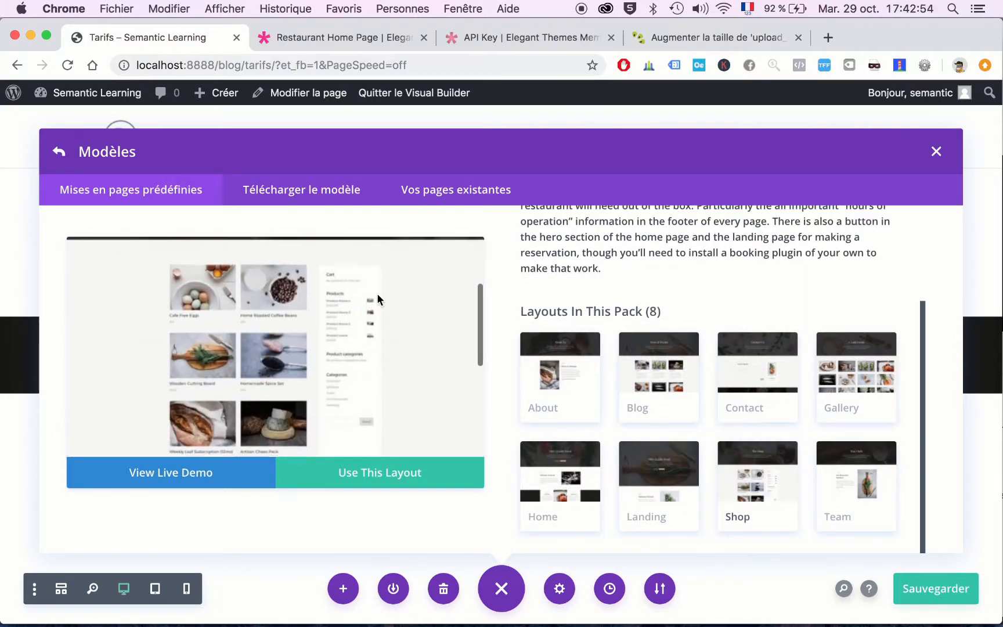
pyautogui.click(397, 474)
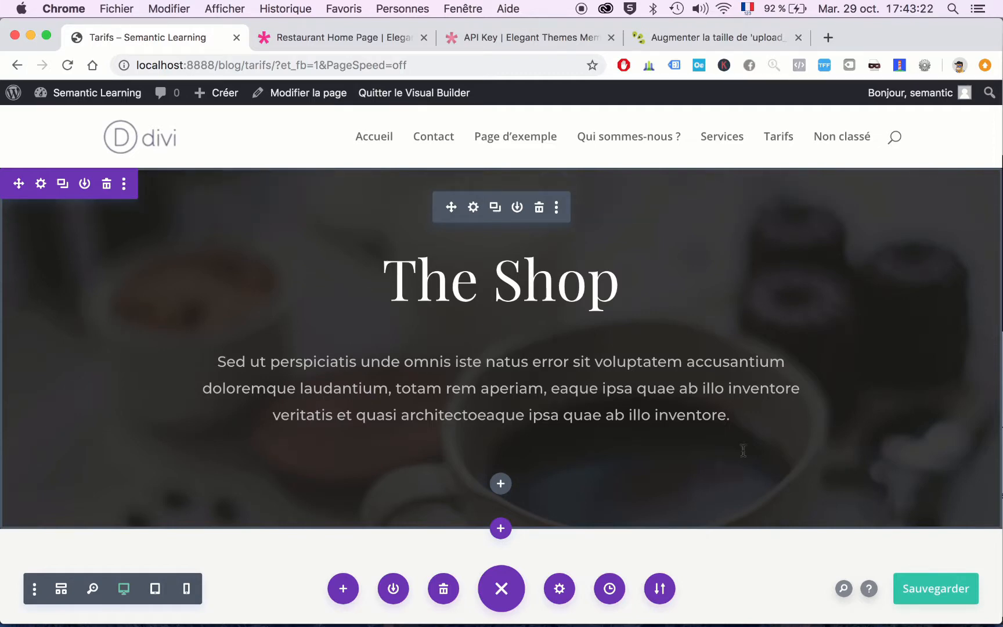
# - Review the Shop layout on the Tarifs page, save the page and leave the builder for the dashboard
pyautogui.scroll(-7, 819, 361)
pyautogui.click(950, 593)
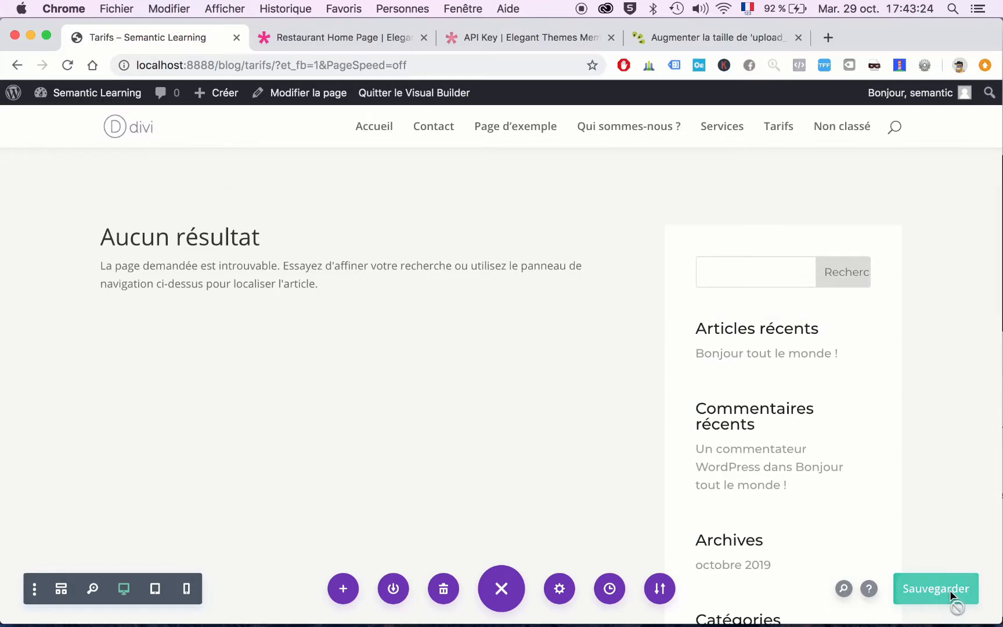
pyautogui.scroll(3, 456, 388)
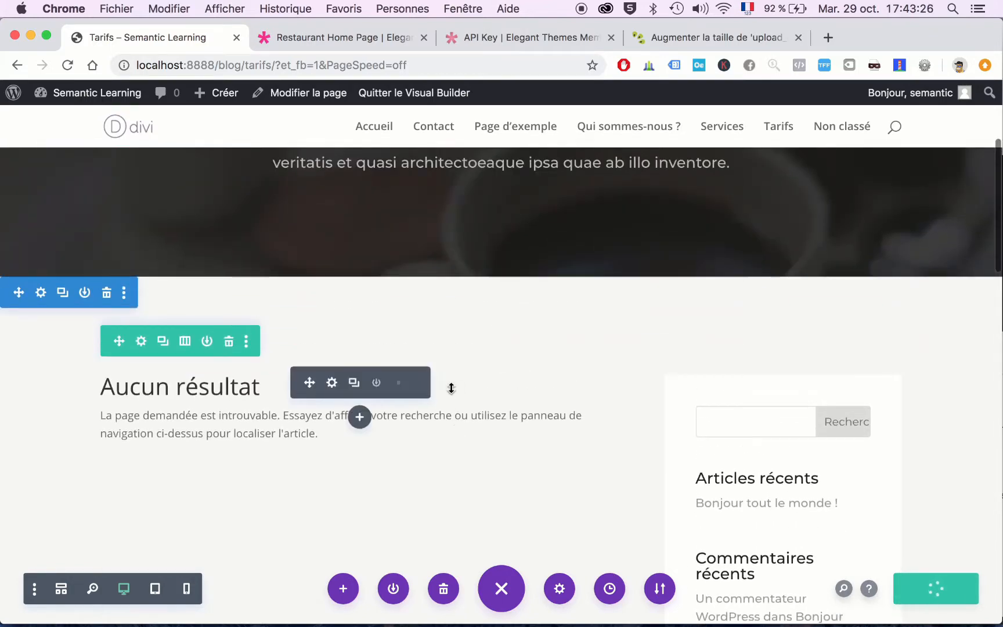
pyautogui.scroll(5, 308, 343)
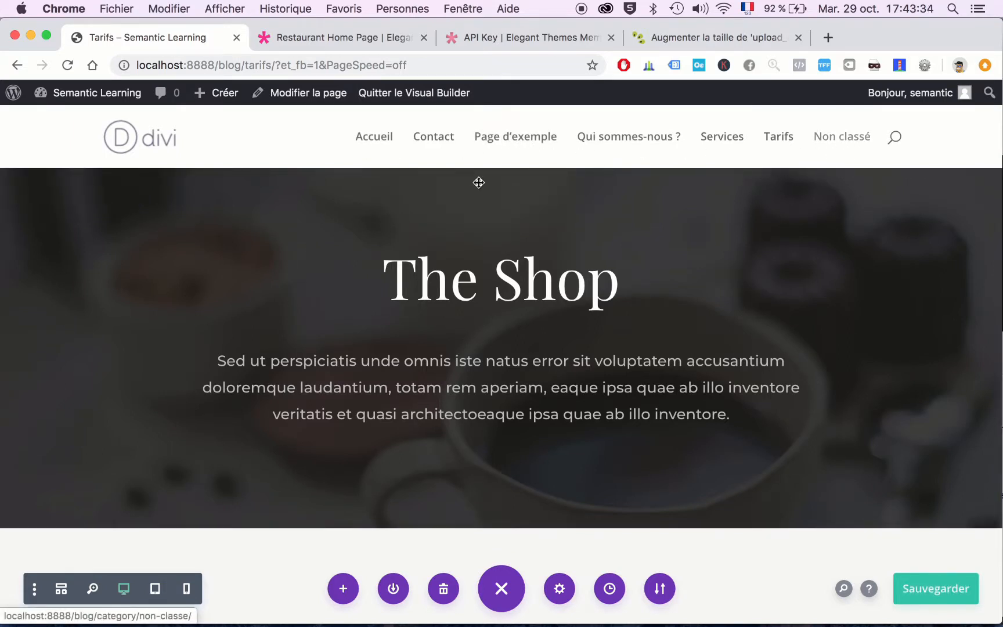
pyautogui.press('super+s')
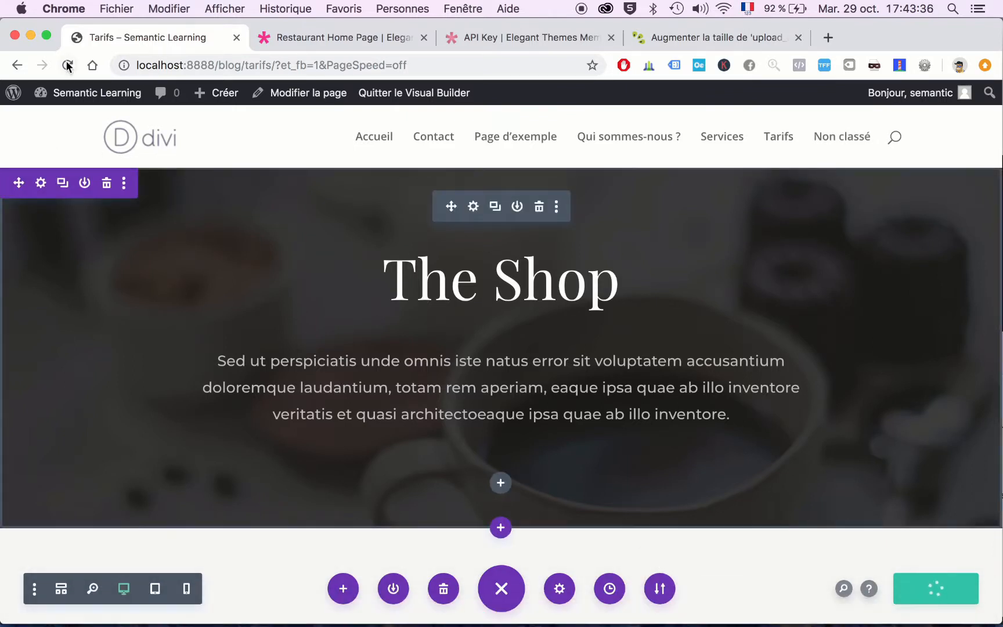
pyautogui.moveTo(928, 582)
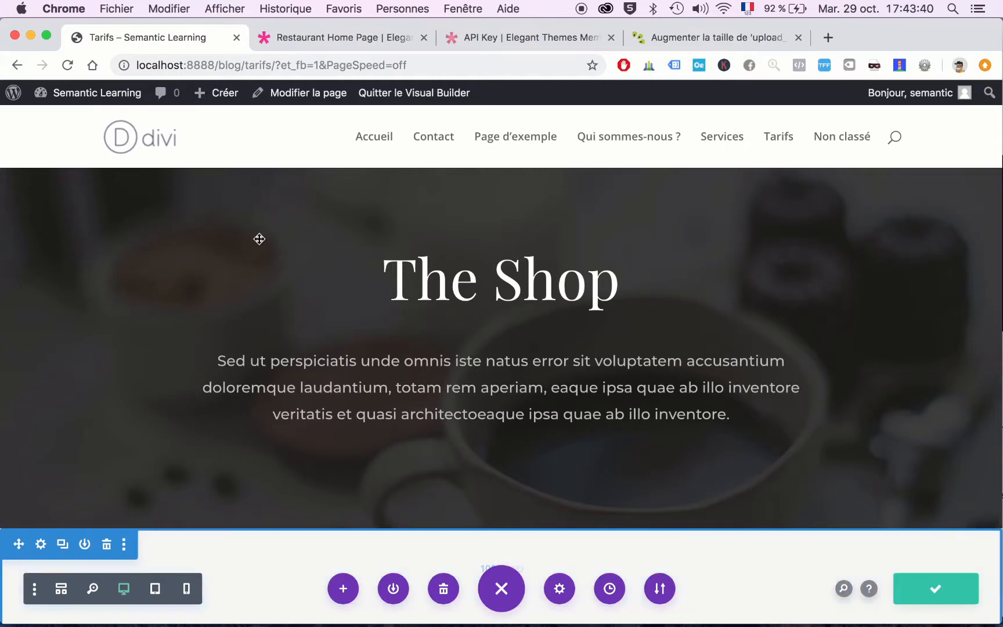
pyautogui.click(74, 98)
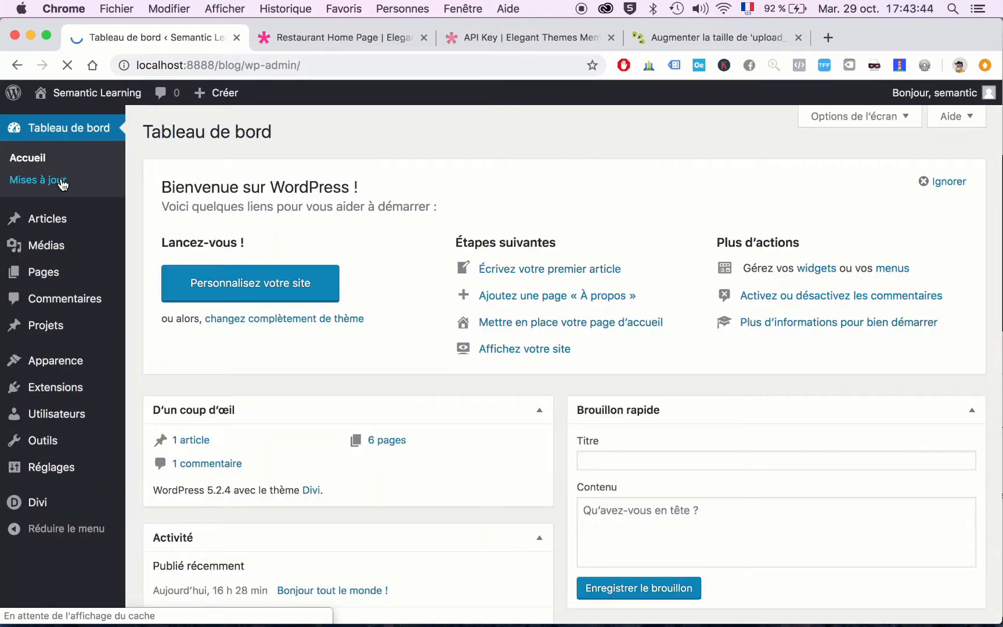
# - Create a new navigation menu named MAIN MENU in the site's appearance settings
pyautogui.moveTo(66, 371)
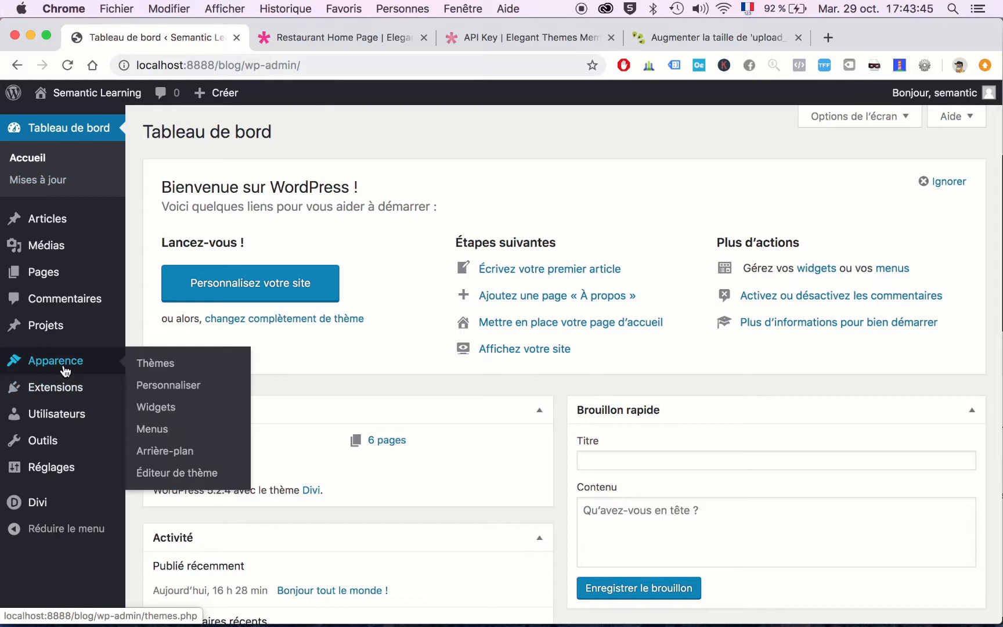
pyautogui.click(157, 431)
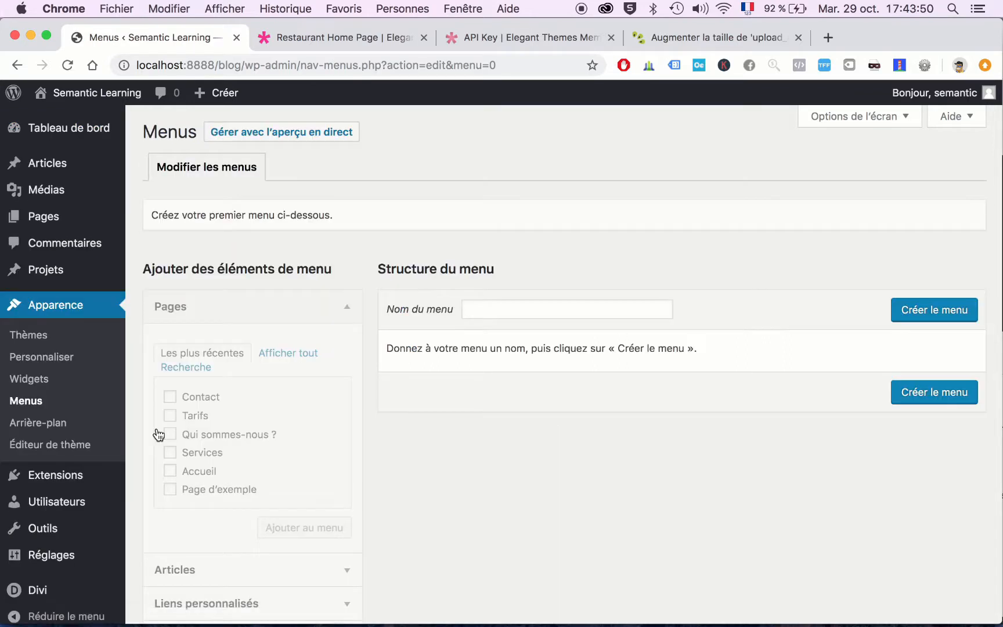
pyautogui.click(495, 308)
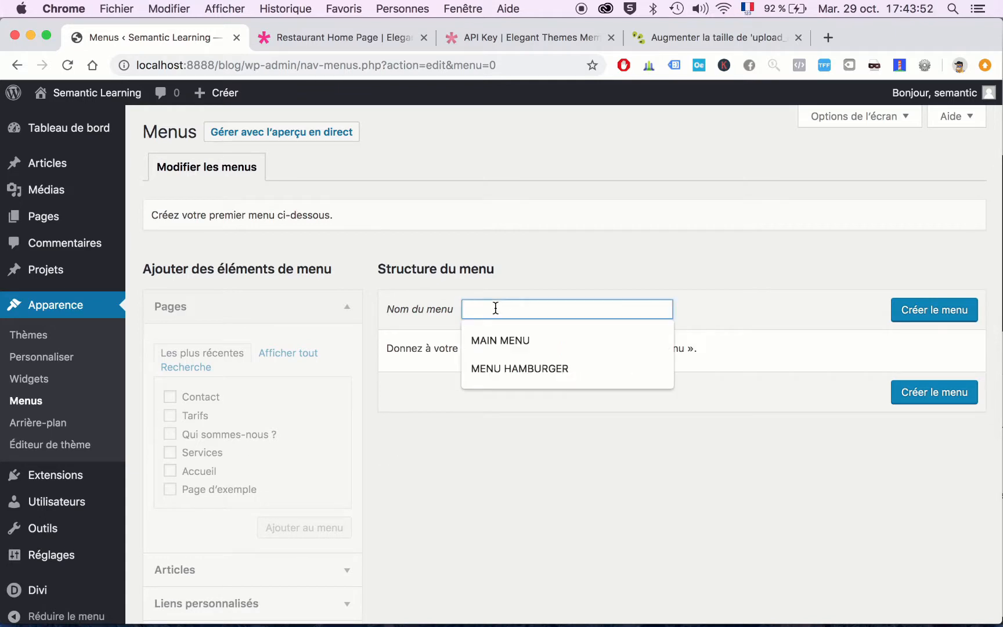
pyautogui.click(502, 342)
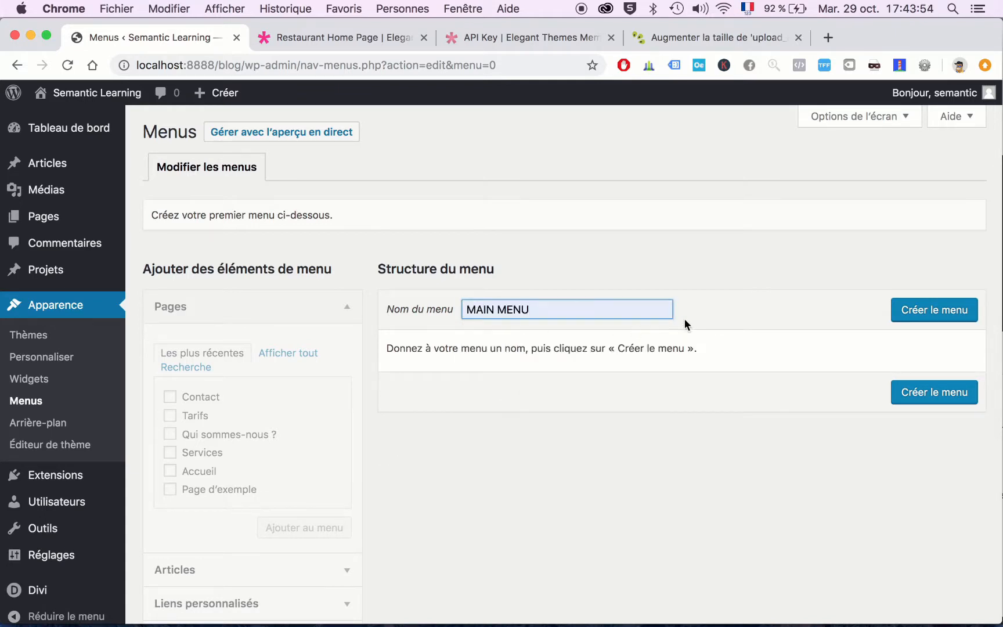
pyautogui.click(927, 313)
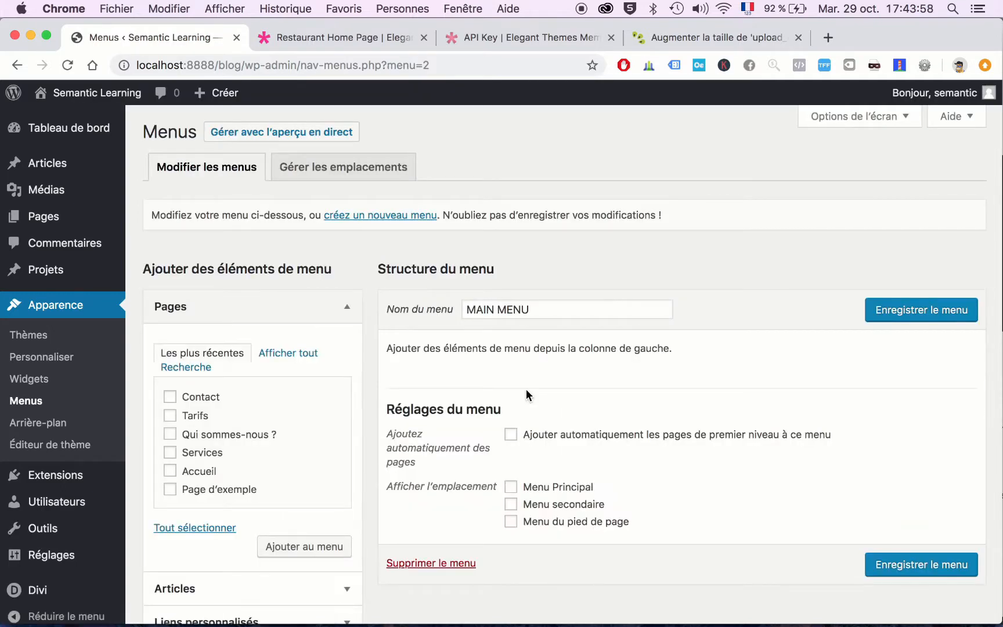
pyautogui.click(171, 397)
pyautogui.click(170, 436)
pyautogui.click(170, 452)
pyautogui.scroll(-3, 255, 449)
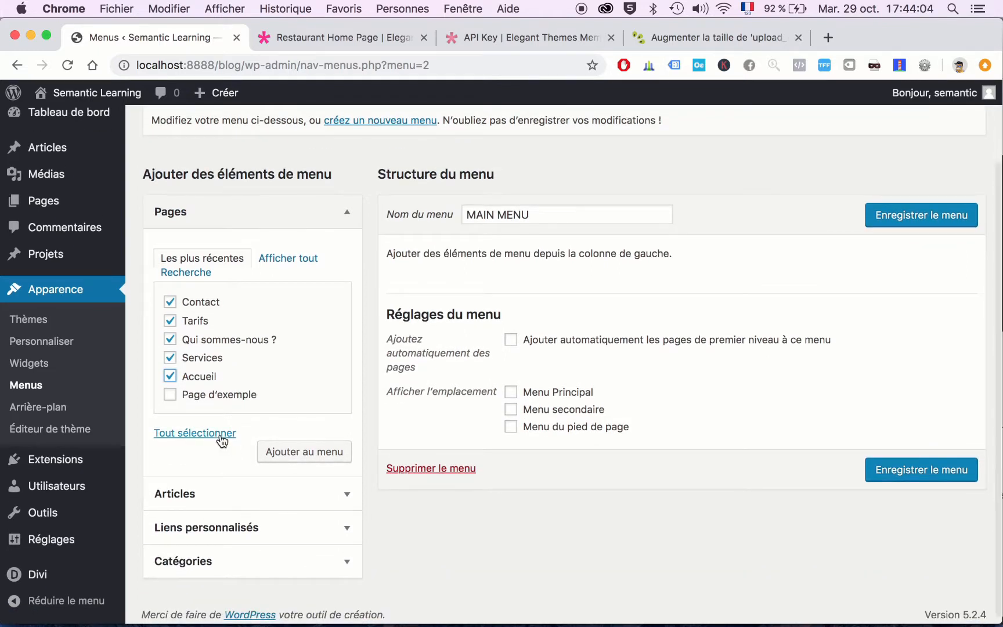
# - From the complete page list, add the second Accueil entry, Contact, Qui sommes-nous ?, Services and Tarifs to MAIN MENU
pyautogui.click(300, 265)
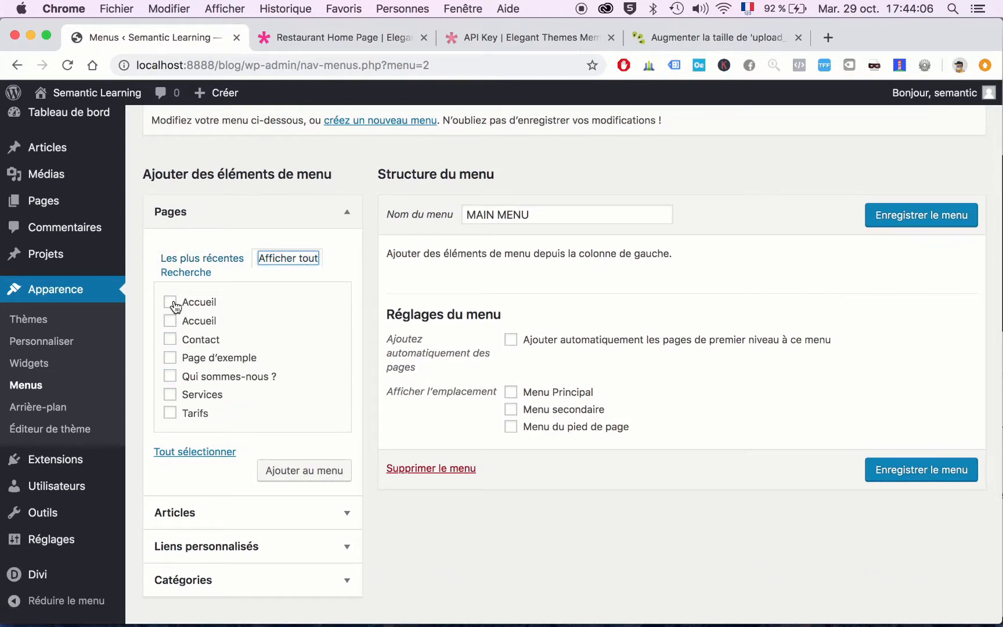
pyautogui.click(170, 321)
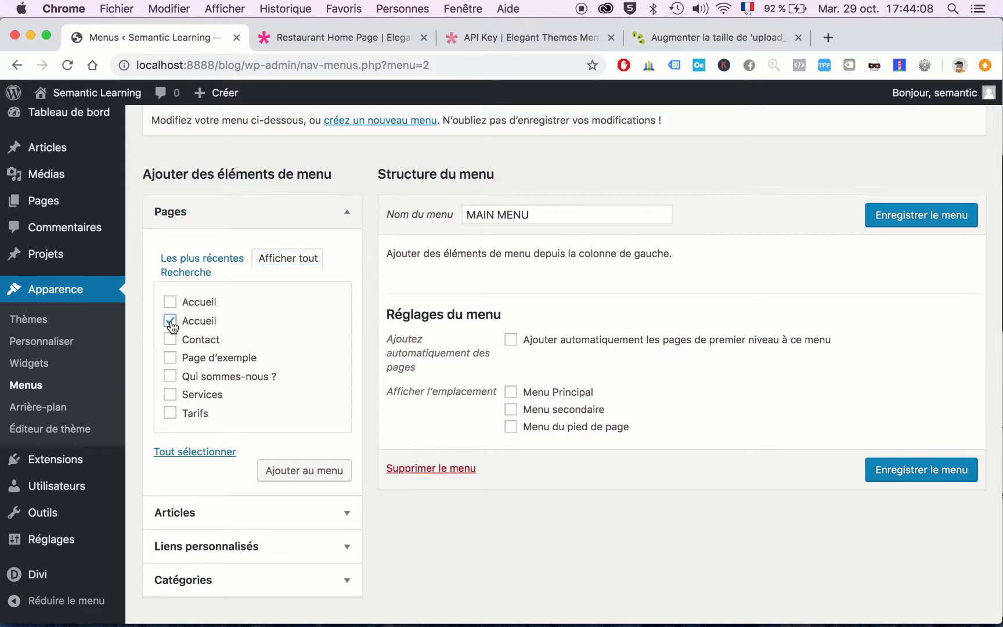
pyautogui.click(171, 339)
pyautogui.click(170, 376)
pyautogui.click(315, 477)
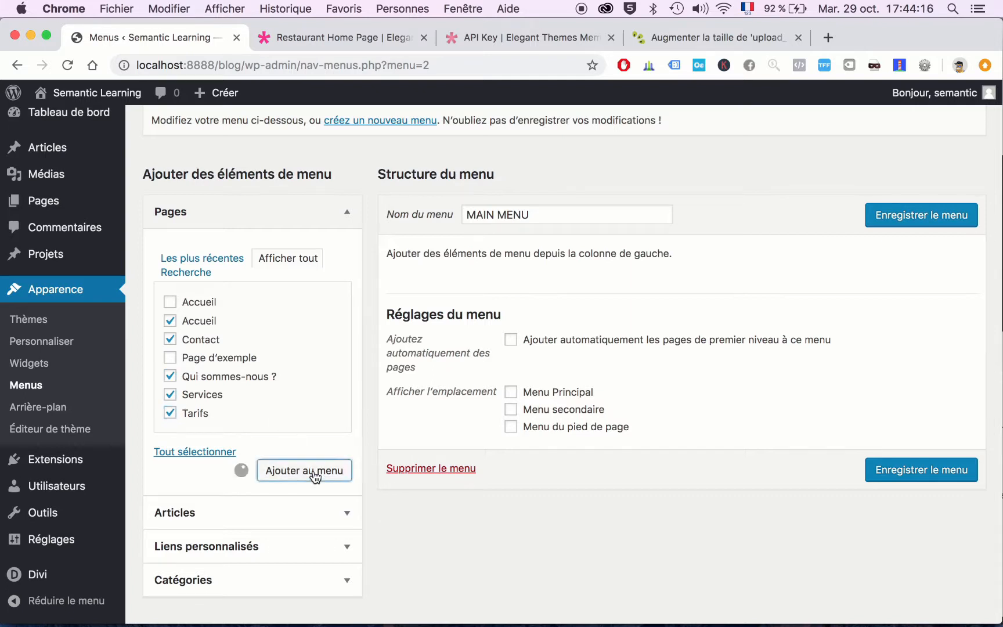
# - Assign MAIN MENU to the Menu Principal display location and save the menu
pyautogui.scroll(-3, 847, 363)
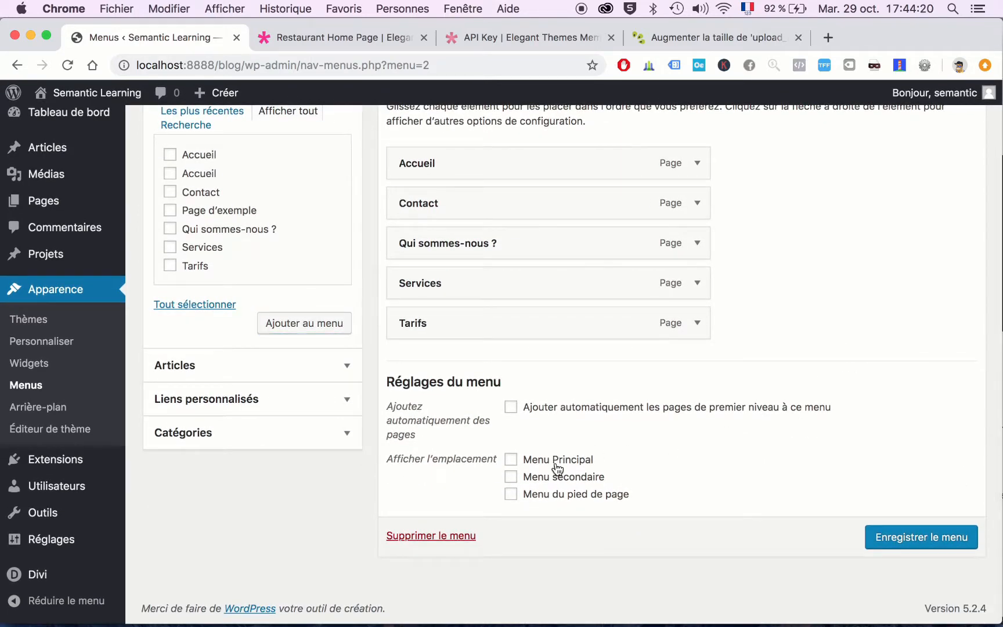
pyautogui.click(558, 460)
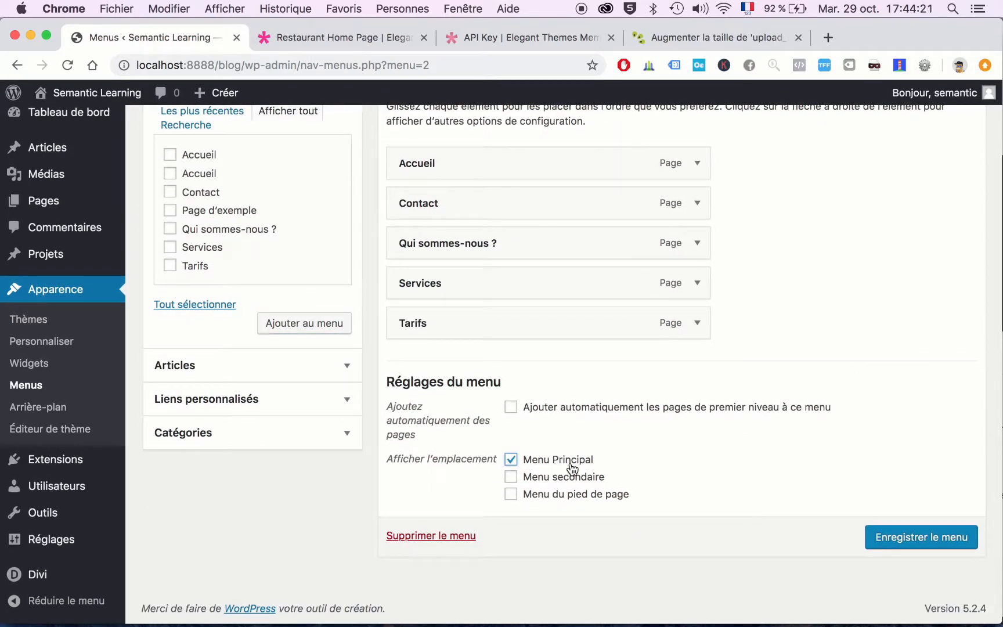
pyautogui.click(905, 537)
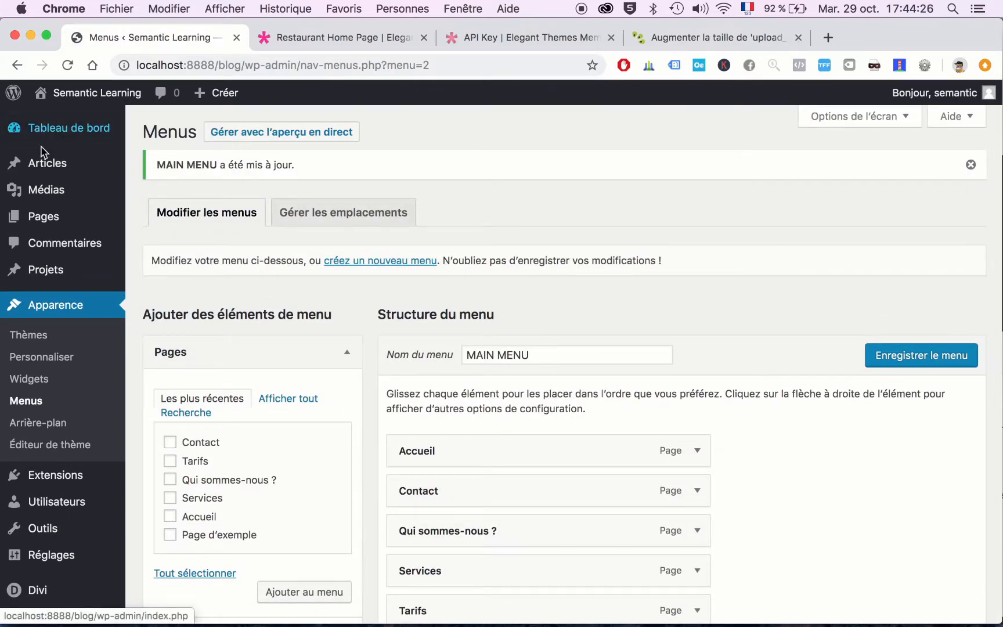
# - Inspect MAIN MENU in the theme customizer, expand the navigation in the site preview, and return to the menu administration
pyautogui.moveTo(75, 190)
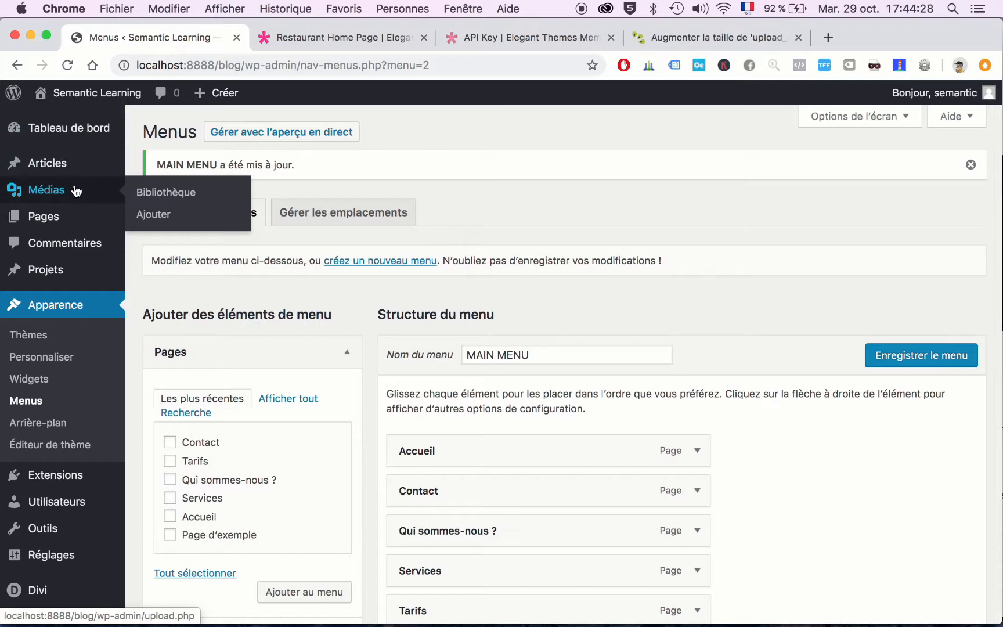
pyautogui.click(60, 359)
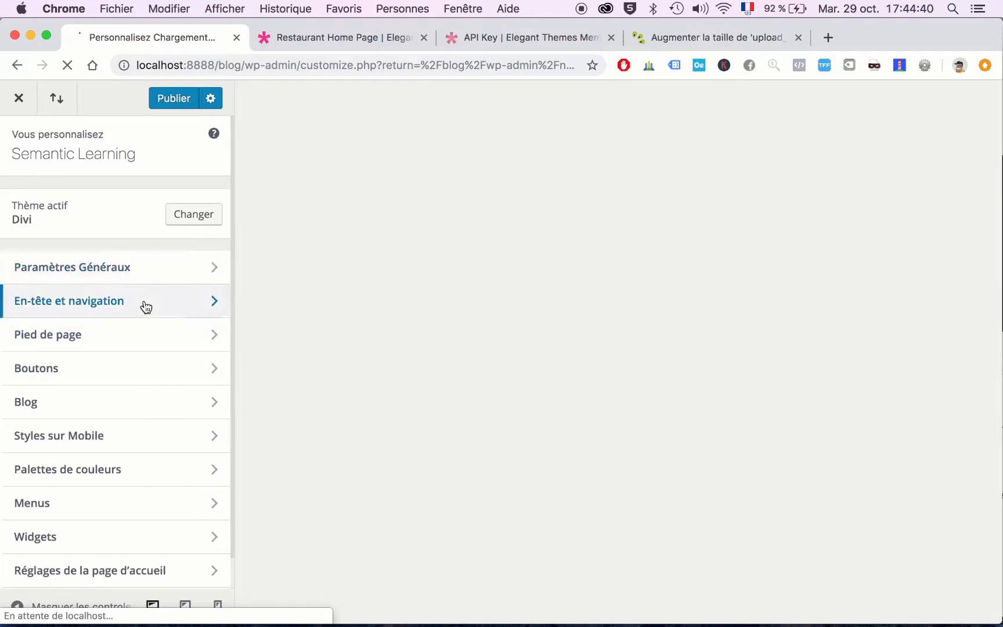
pyautogui.scroll(-1, 148, 307)
pyautogui.click(41, 476)
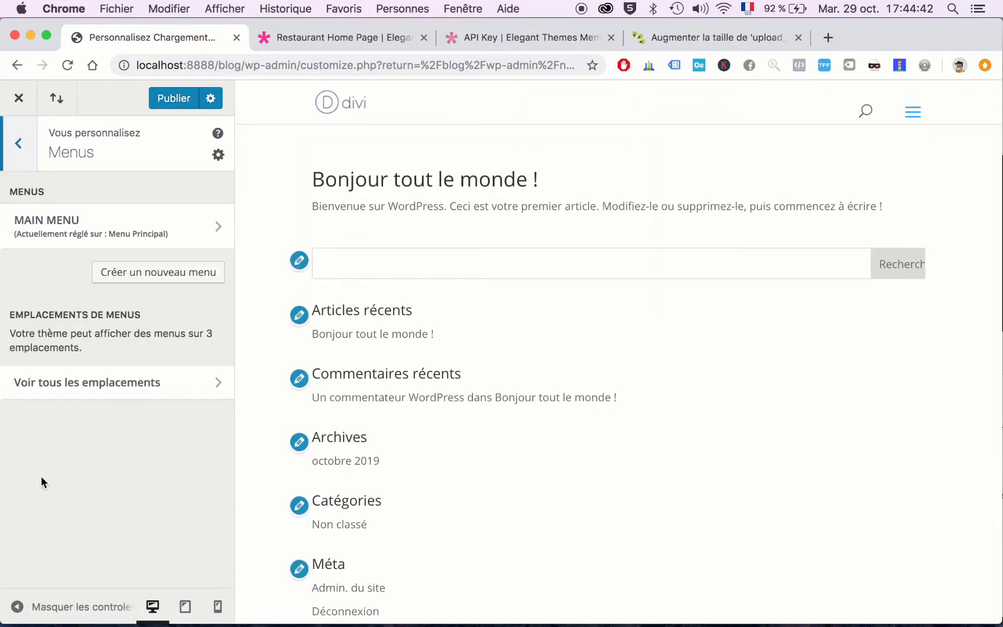
pyautogui.click(60, 230)
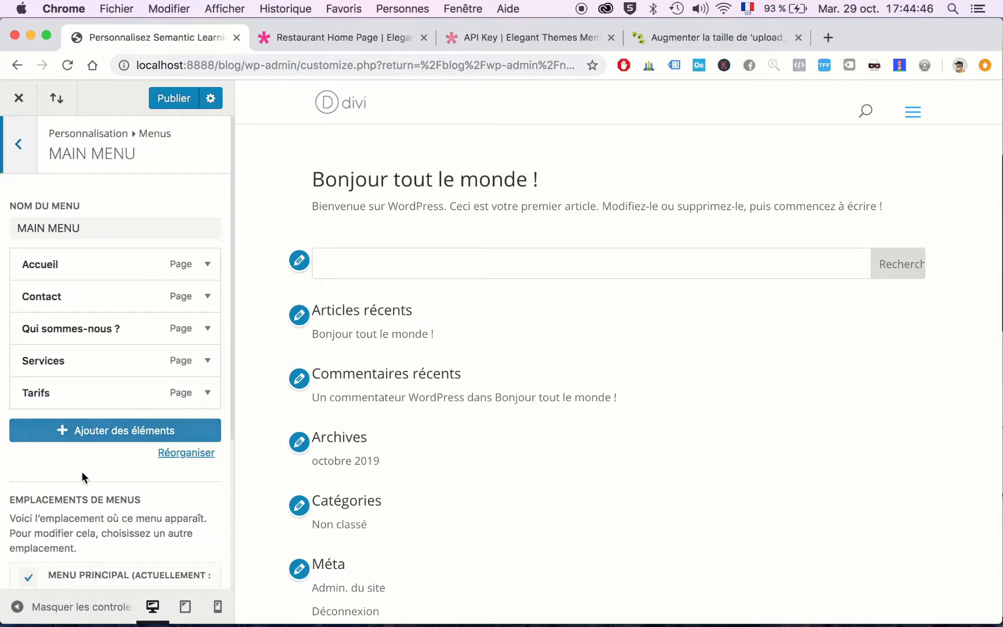
pyautogui.click(913, 111)
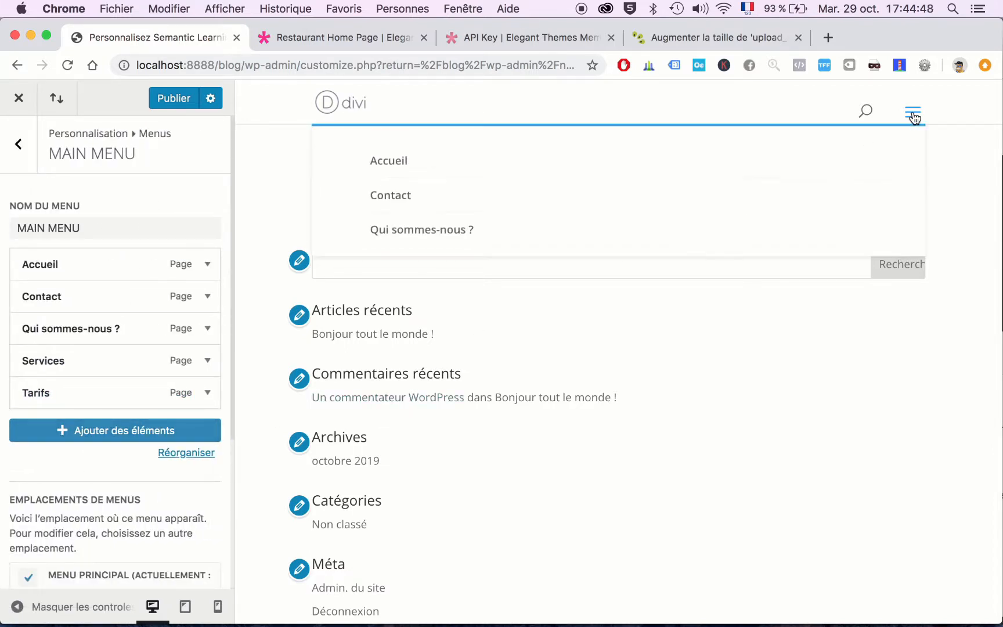
pyautogui.scroll(-1, 456, 150)
pyautogui.scroll(1, 456, 156)
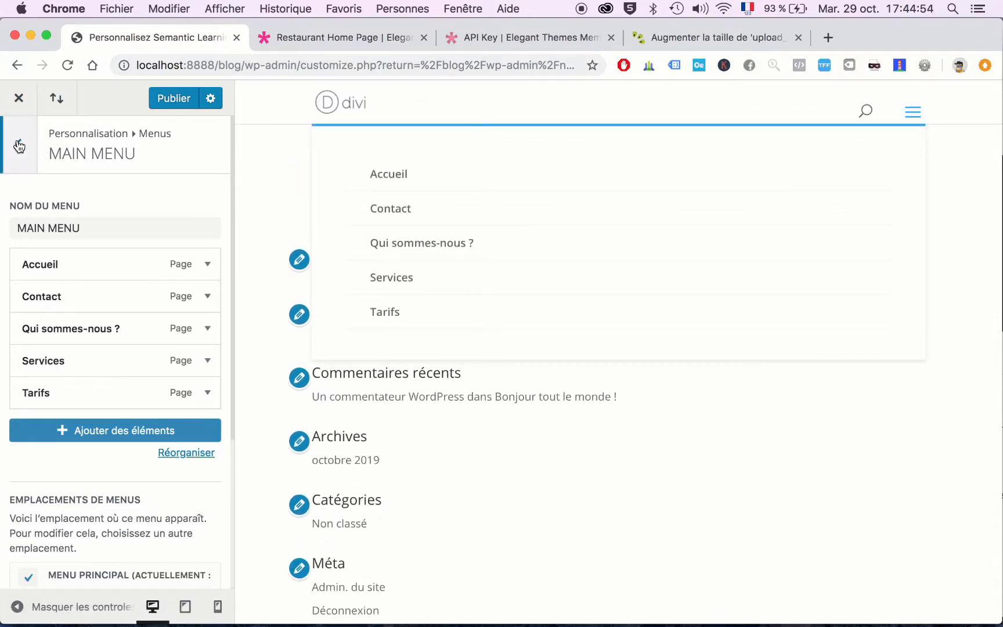
pyautogui.click(19, 104)
pyautogui.click(642, 169)
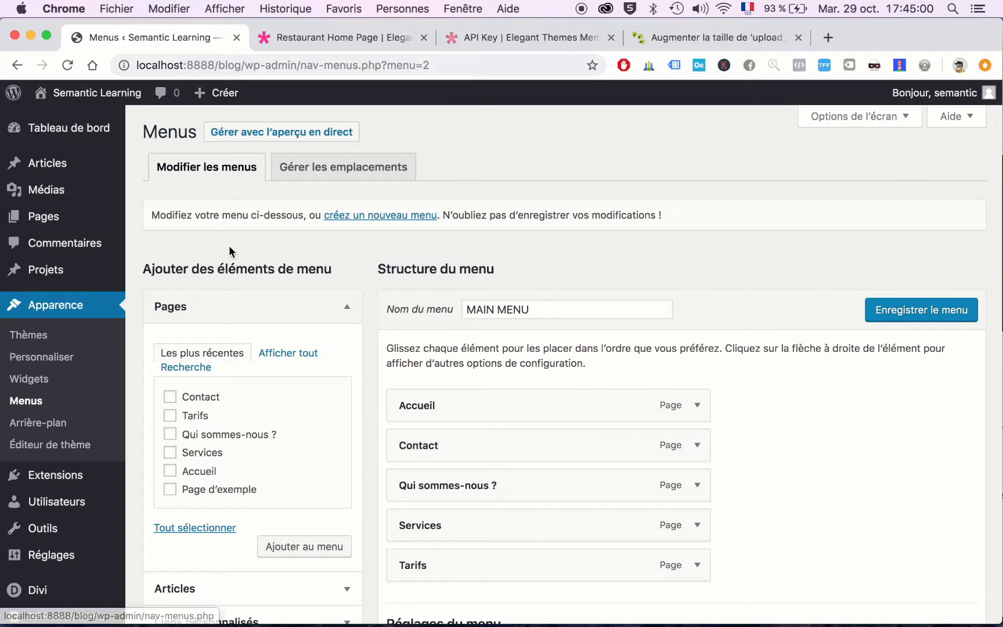
# - Visit the public site and review the Accueil page from its hero section to its footer
pyautogui.click(82, 118)
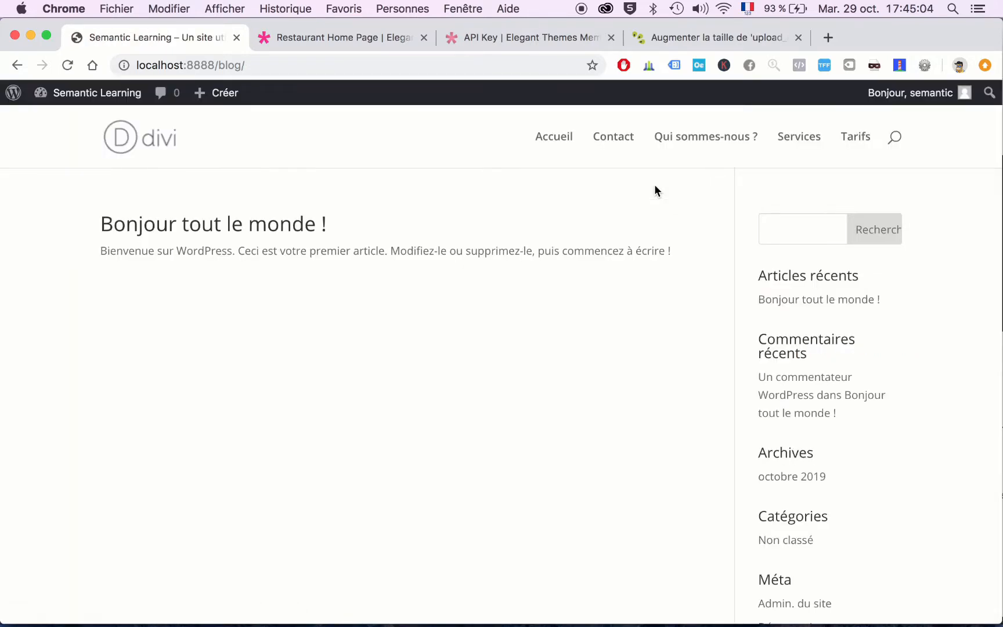
pyautogui.click(560, 141)
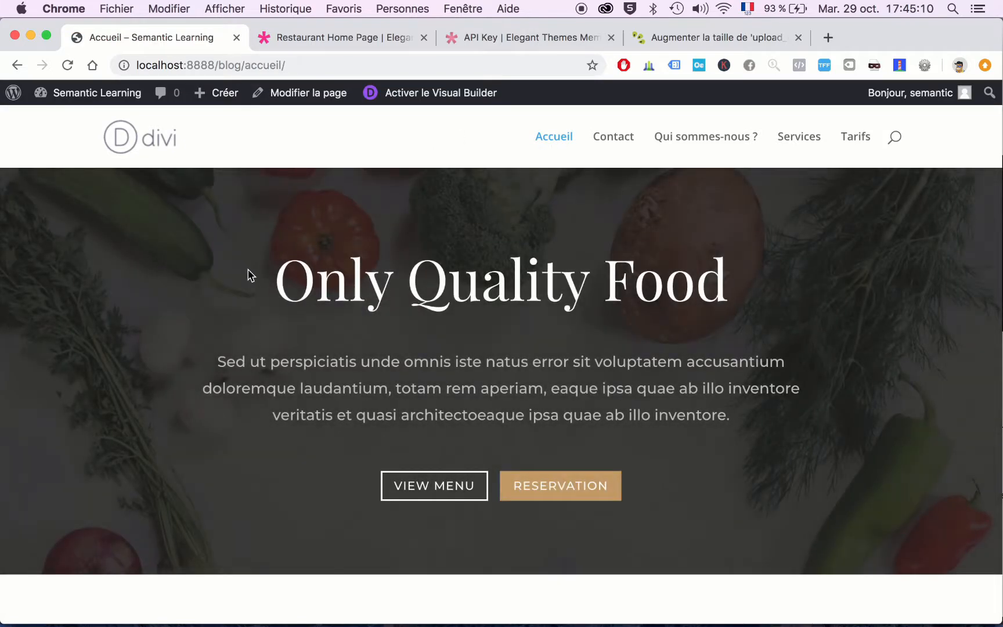
pyautogui.scroll(-7, 250, 276)
pyautogui.scroll(-15, 248, 276)
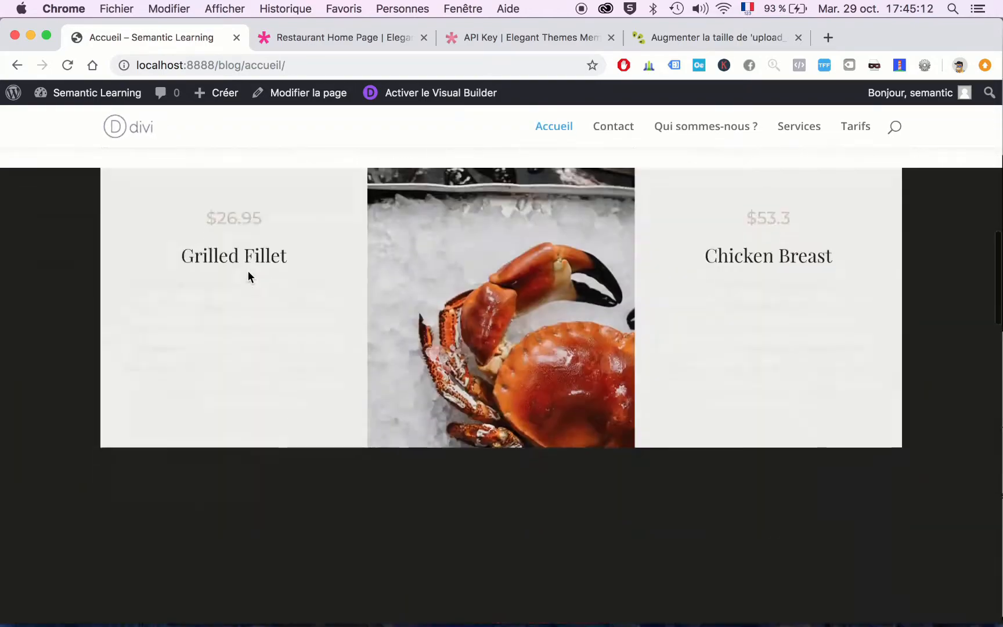
pyautogui.scroll(-15, 248, 271)
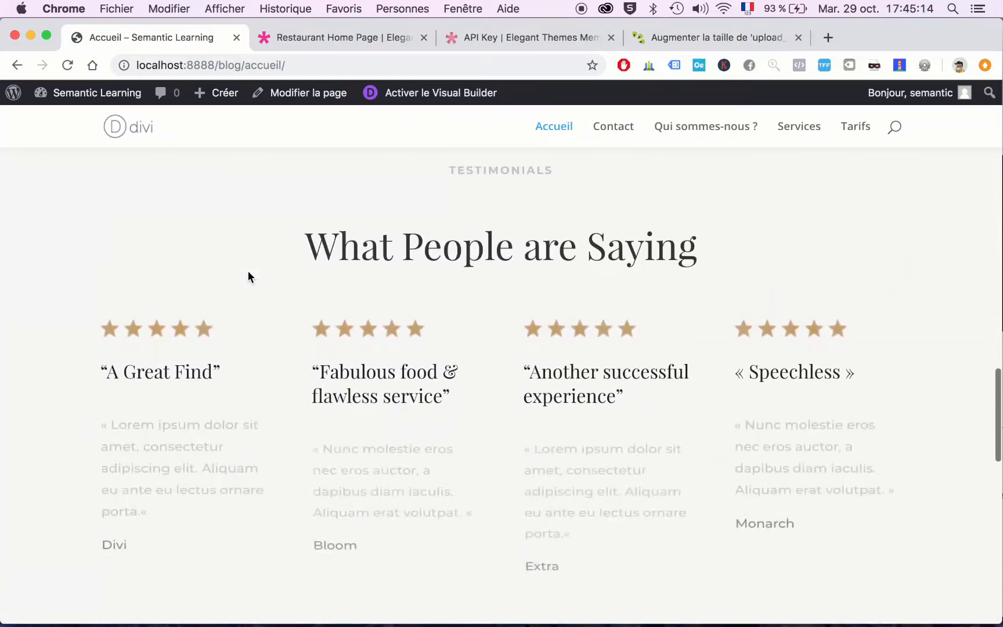
pyautogui.scroll(-6, 248, 276)
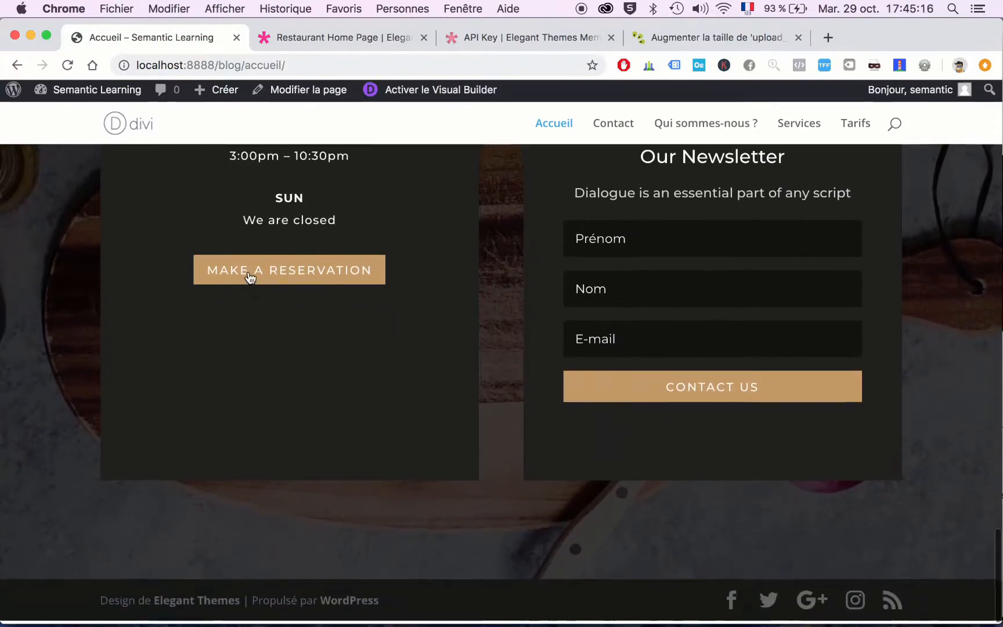
pyautogui.scroll(5, 248, 276)
pyautogui.scroll(20, 249, 275)
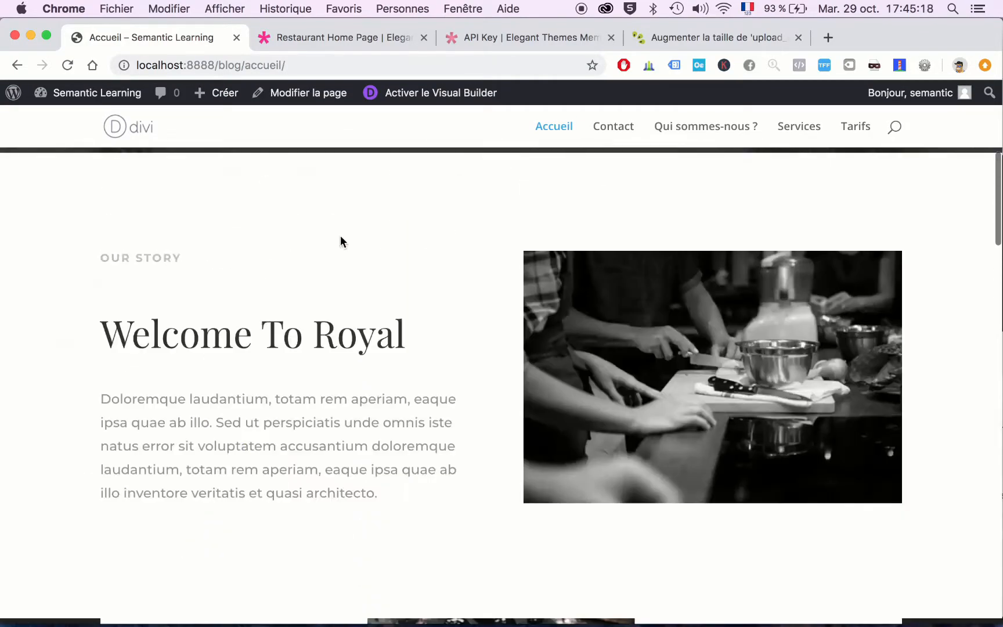
# - Open the Contact page from the site navigation and review its header and contact form
pyautogui.click(616, 132)
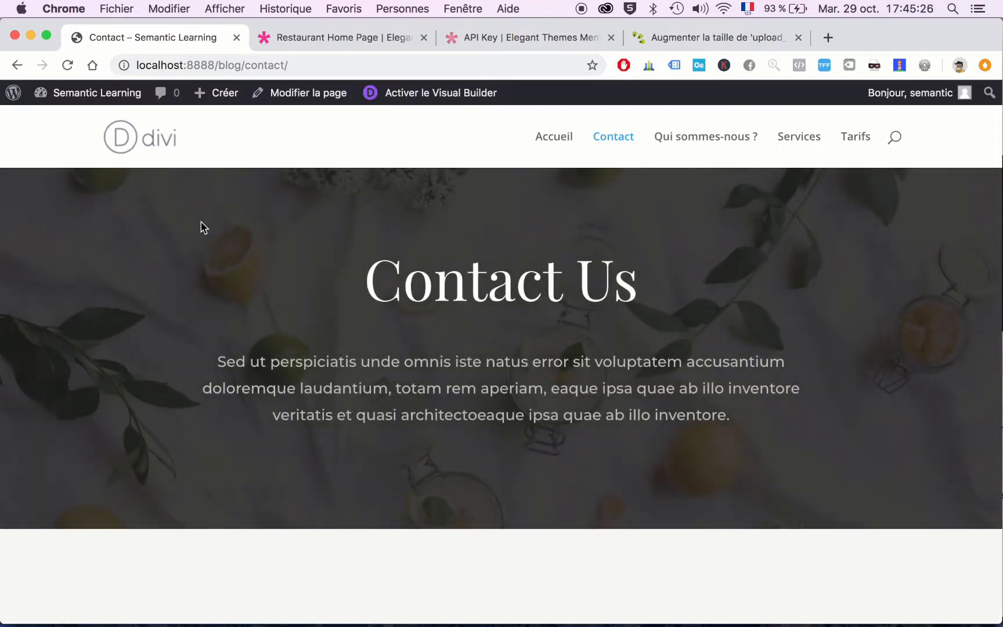
pyautogui.scroll(-10, 199, 229)
pyautogui.scroll(3, 199, 238)
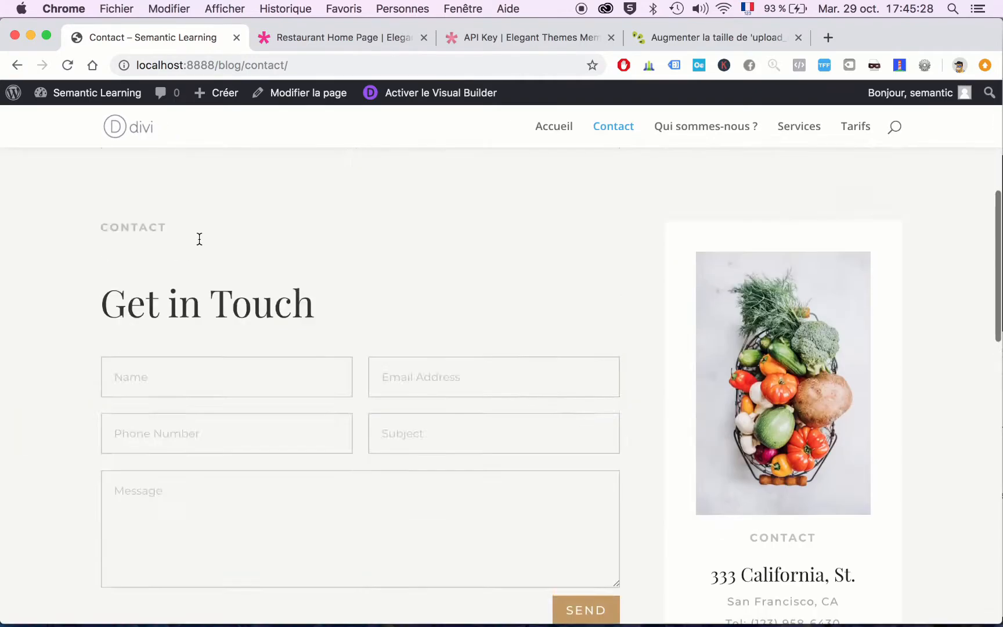
pyautogui.scroll(7, 199, 239)
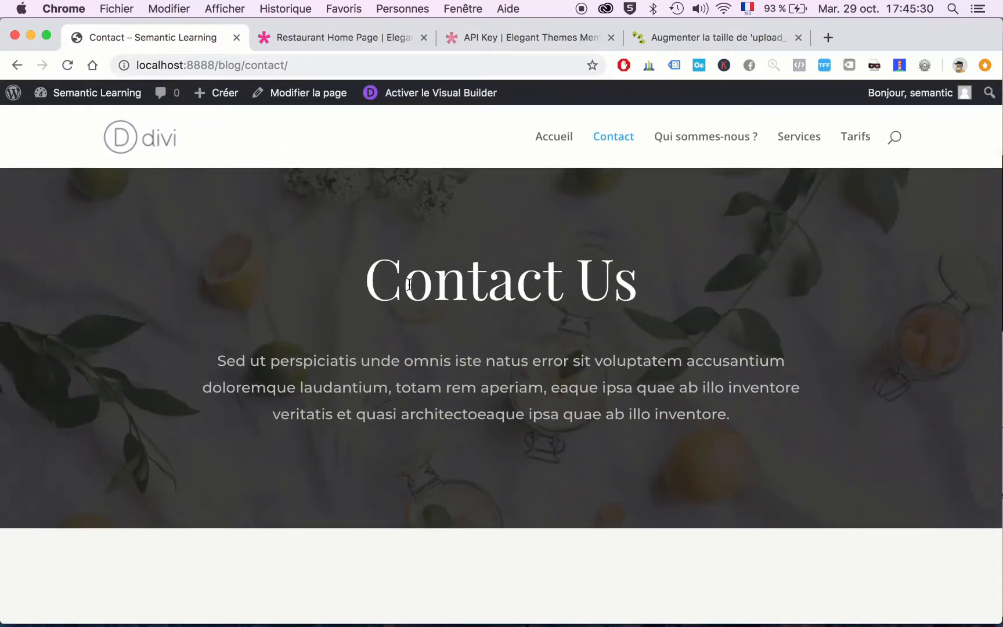
# - Open the Qui sommes-nous ? page from the site navigation and examine its story and awards sections
pyautogui.click(706, 137)
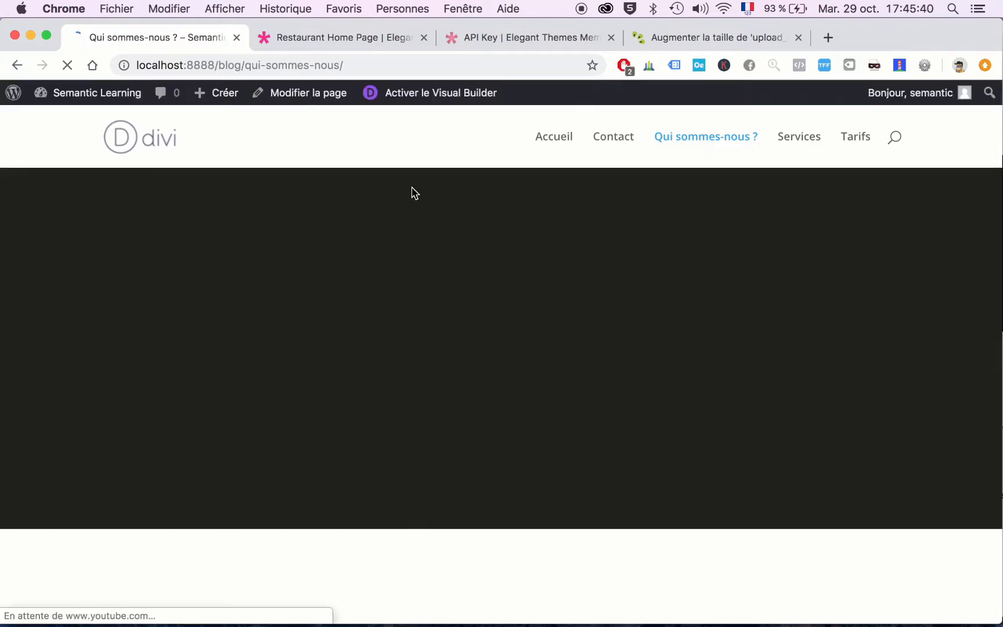
pyautogui.scroll(-3, 564, 246)
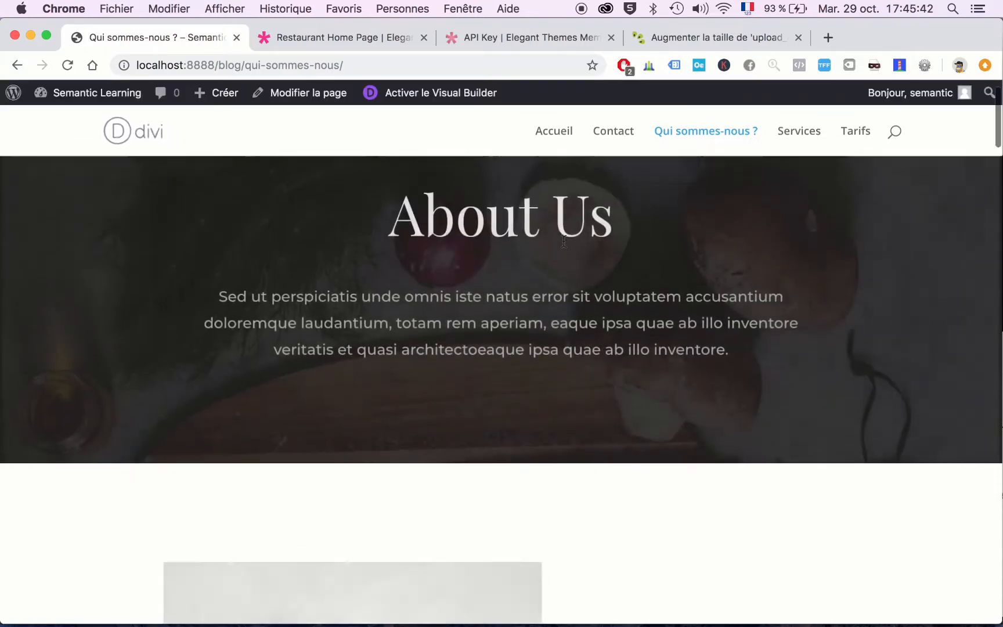
pyautogui.scroll(-5, 563, 246)
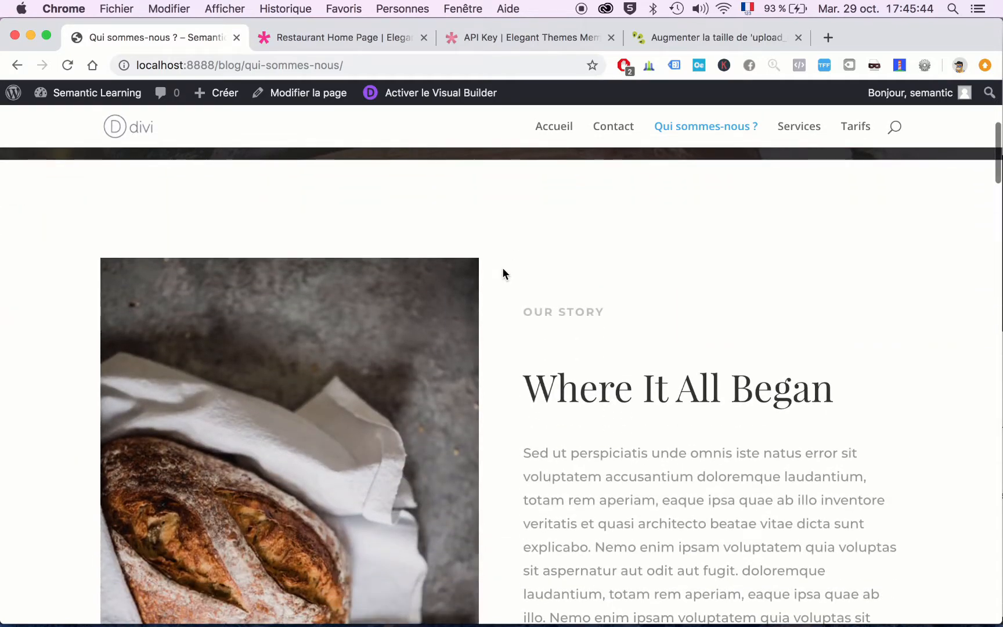
pyautogui.scroll(-3, 502, 273)
pyautogui.scroll(-3, 502, 273)
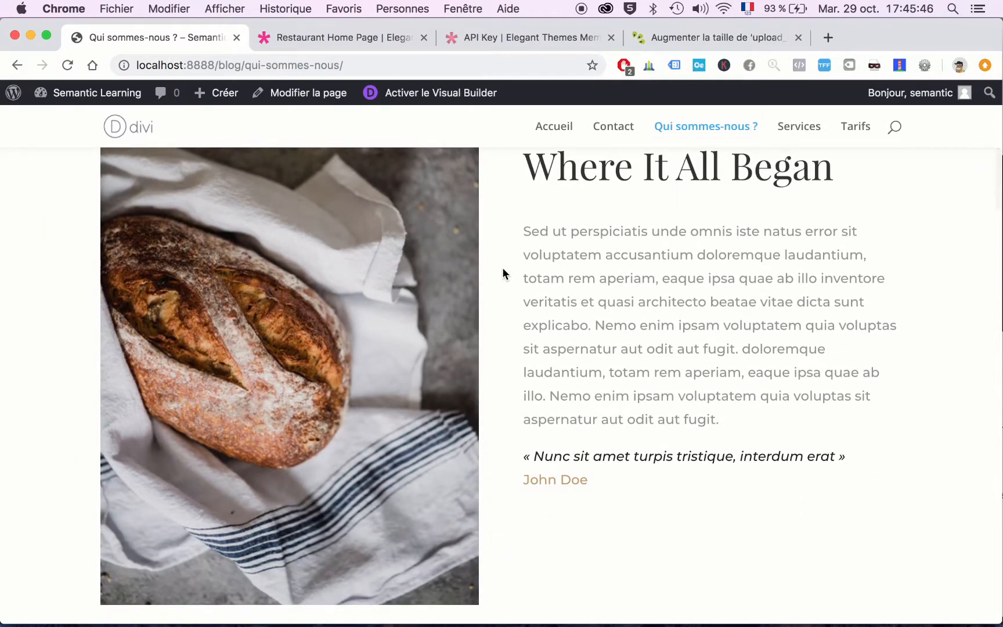
pyautogui.scroll(-3, 502, 273)
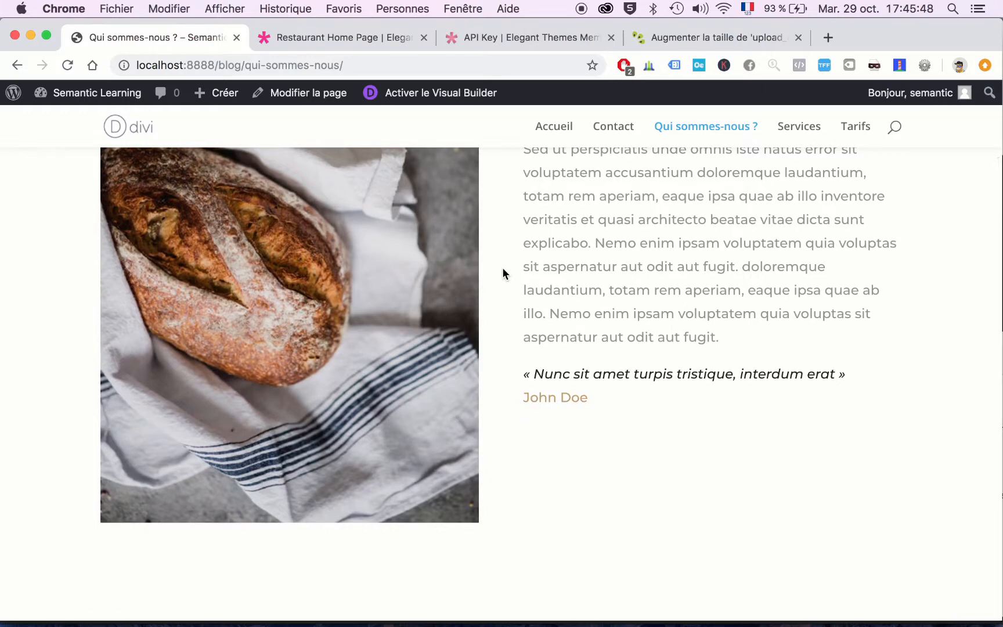
pyautogui.scroll(-10, 502, 273)
pyautogui.scroll(2, 502, 272)
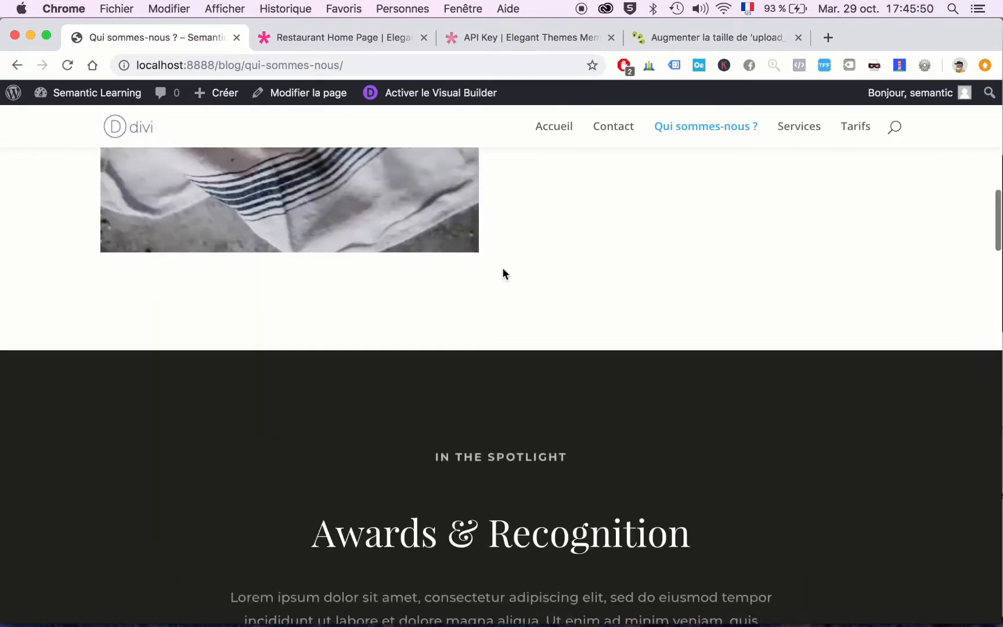
pyautogui.scroll(-7, 503, 272)
pyautogui.scroll(2, 503, 270)
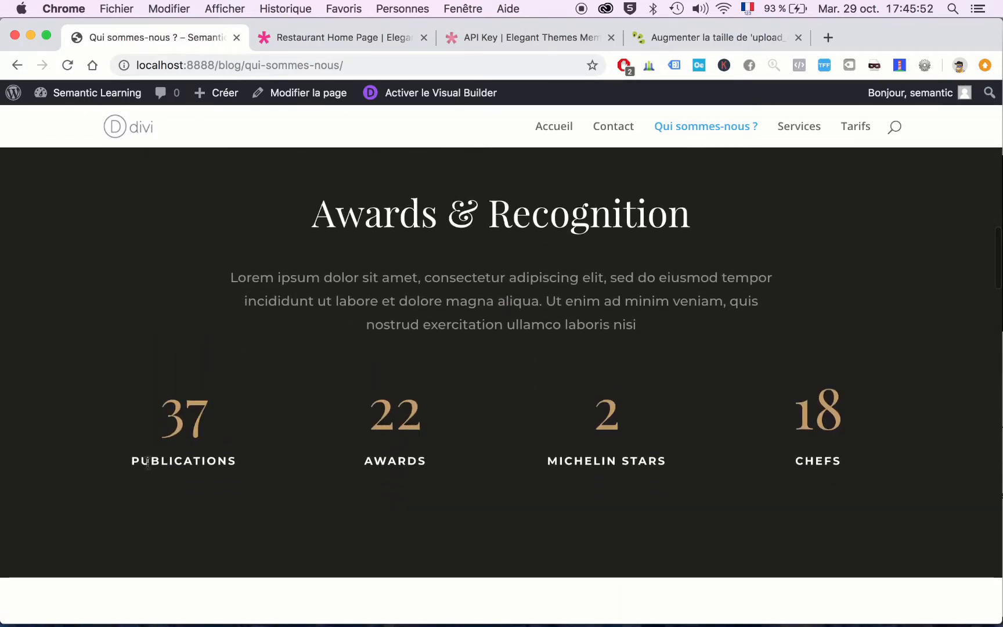
# - Examine the features, video and testimonials sections of the Qui sommes-nous ? page and return to its header
pyautogui.scroll(-10, 686, 341)
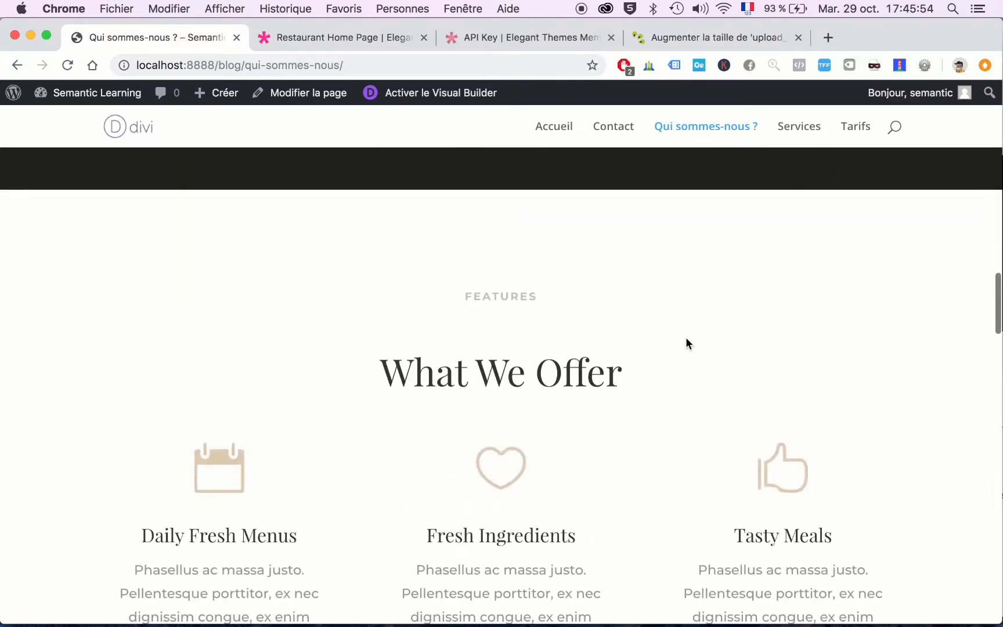
pyautogui.scroll(-15, 686, 338)
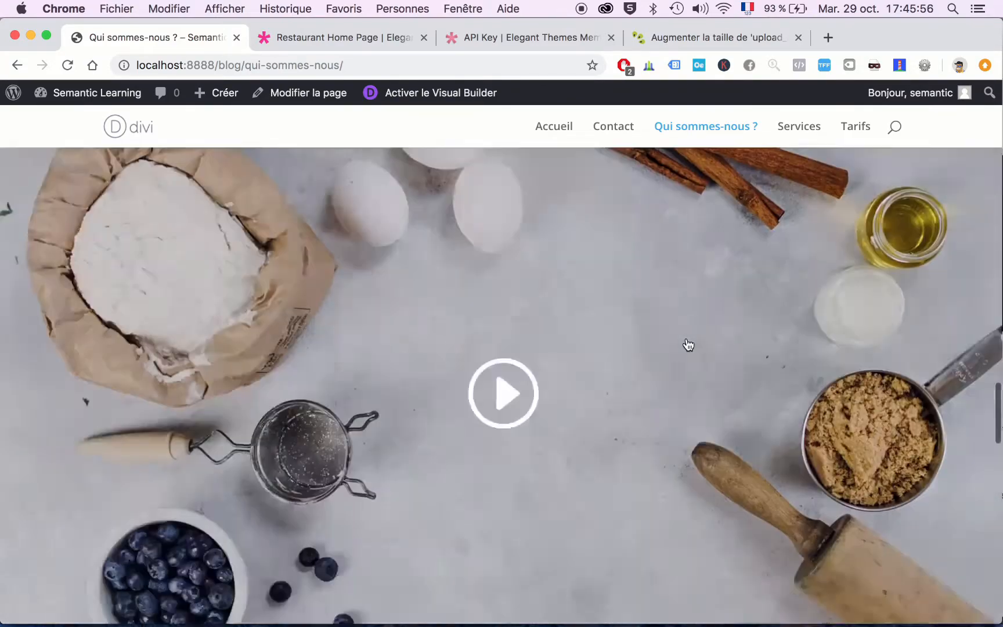
pyautogui.scroll(-5, 626, 336)
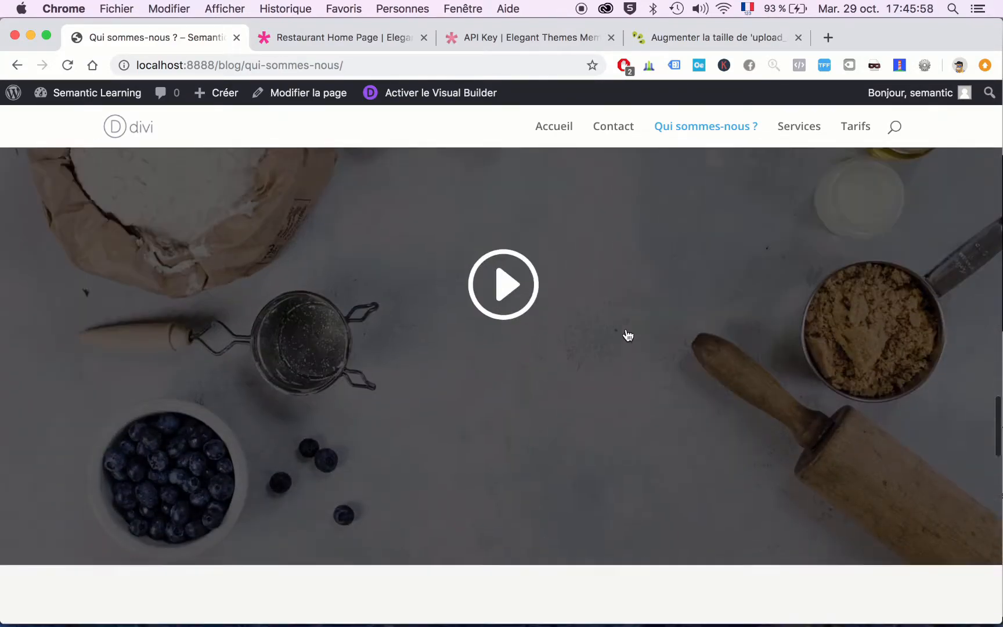
pyautogui.scroll(7, 627, 335)
pyautogui.scroll(-6, 627, 335)
pyautogui.scroll(-8, 627, 335)
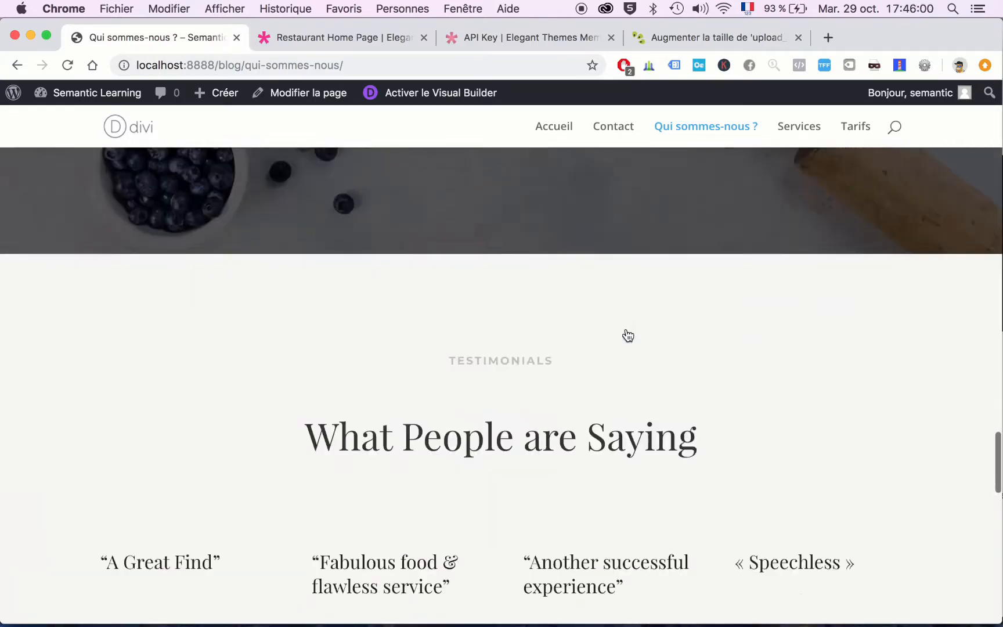
pyautogui.scroll(2, 626, 333)
pyautogui.scroll(-1, 625, 327)
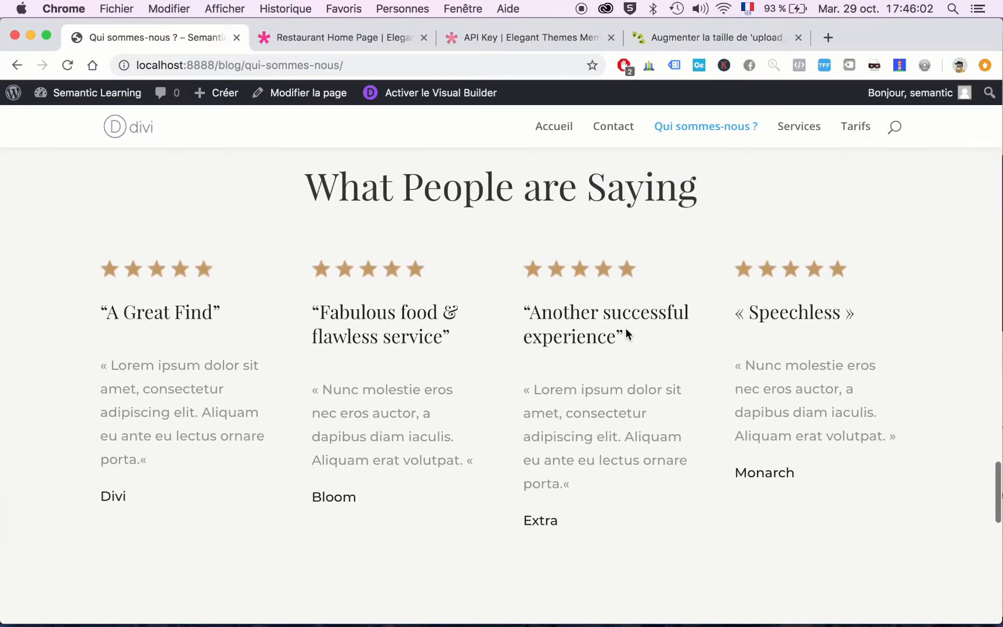
pyautogui.moveTo(108, 264); pyautogui.dragTo(873, 483)
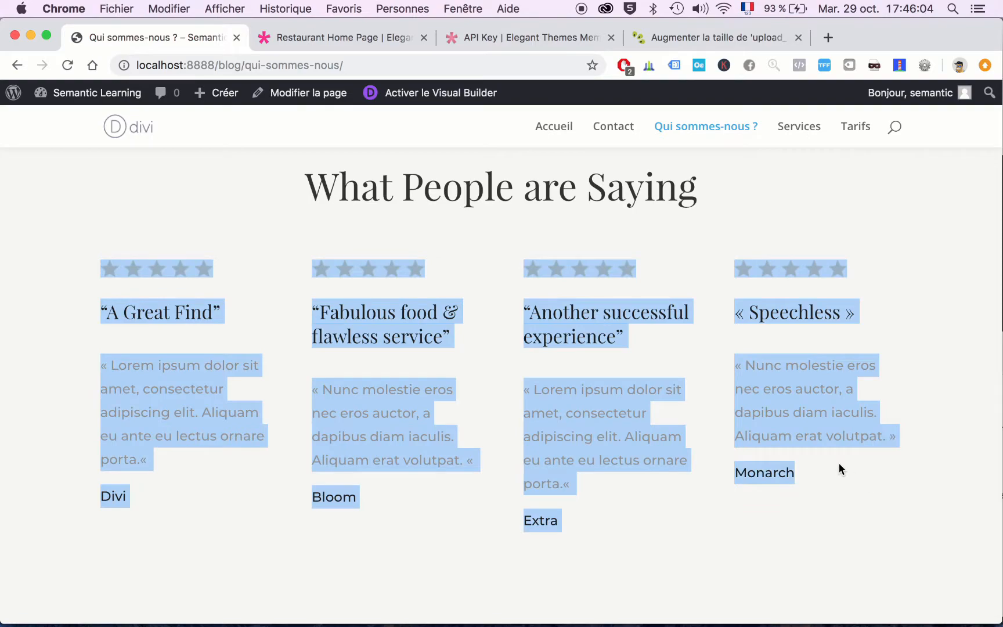
pyautogui.scroll(-10, 839, 468)
pyautogui.scroll(11, 841, 431)
pyautogui.scroll(15, 842, 431)
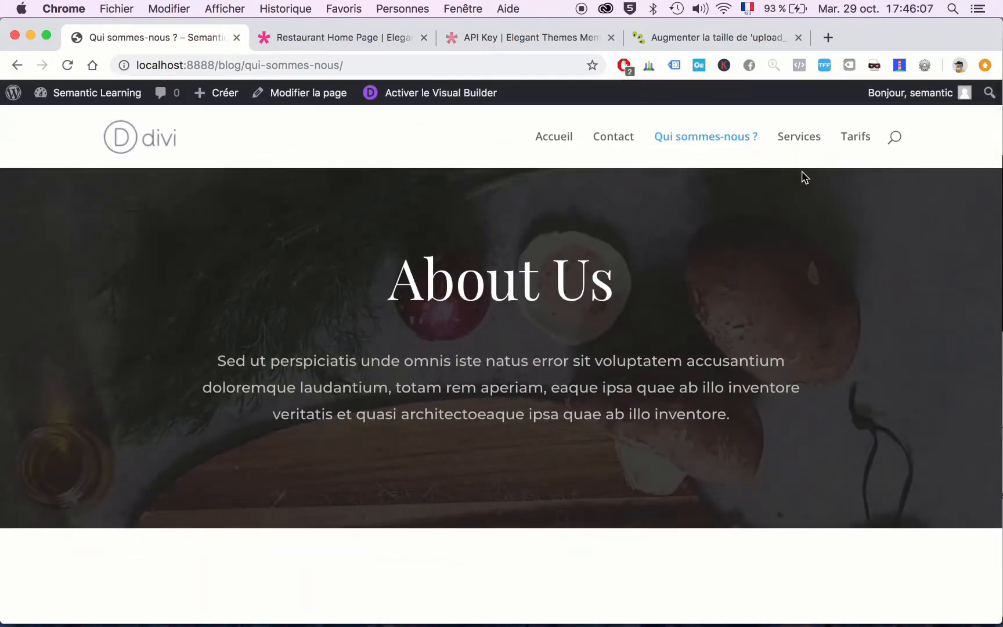
# - Open the Services page and the Tarifs page from the site navigation, reviewing the Services image gallery and the Tarifs header
pyautogui.click(796, 136)
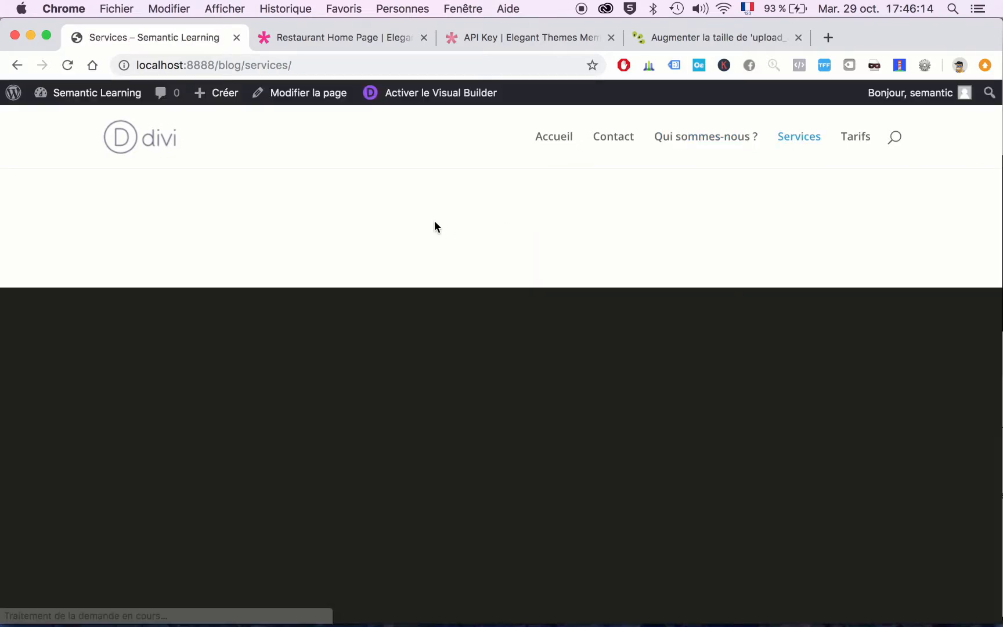
pyautogui.scroll(-10, 203, 258)
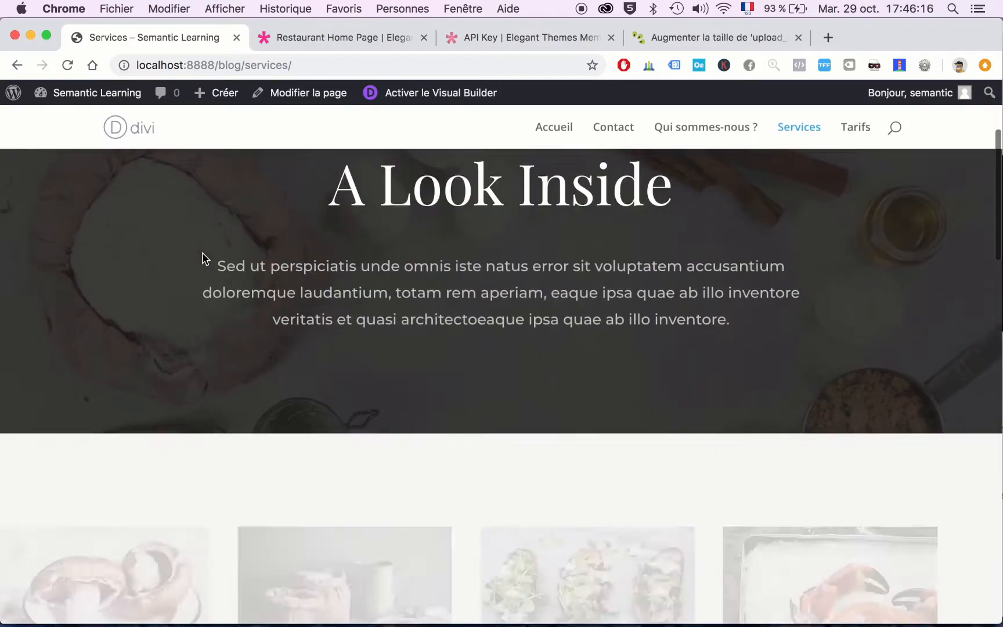
pyautogui.scroll(-10, 203, 258)
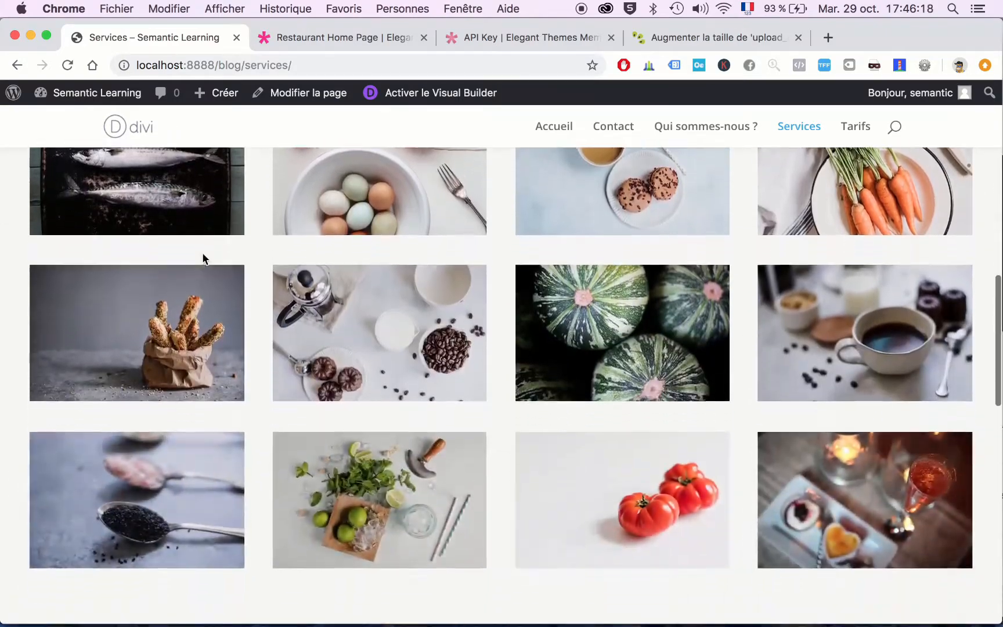
pyautogui.scroll(8, 204, 255)
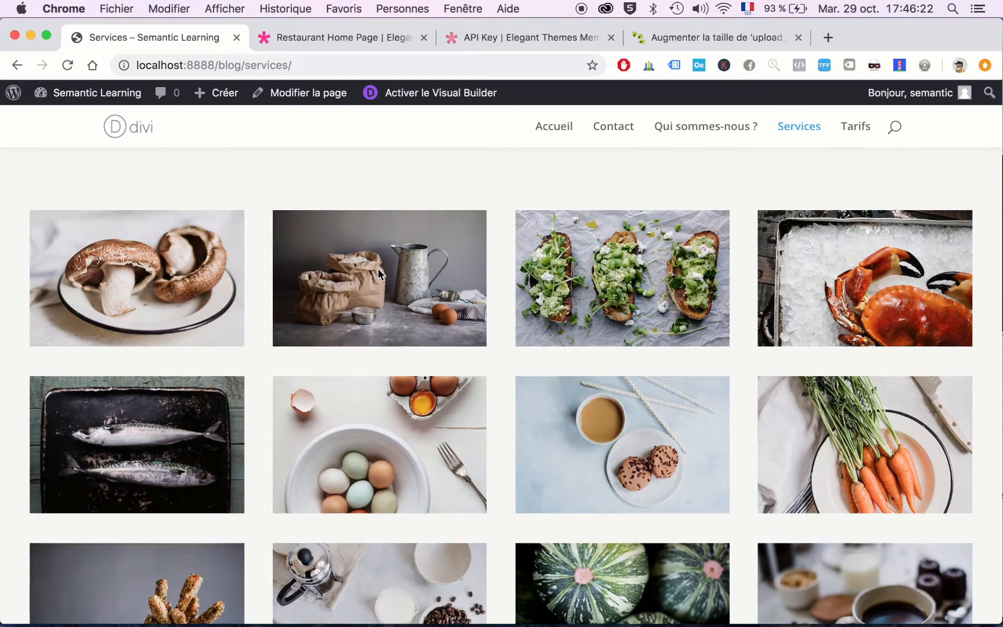
pyautogui.scroll(4, 603, 232)
pyautogui.click(850, 129)
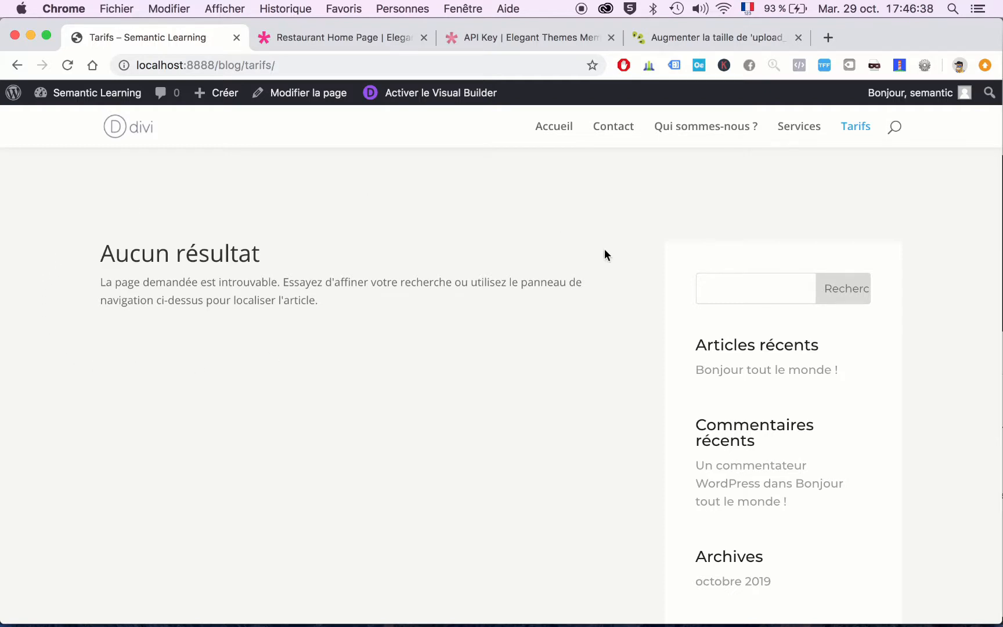
pyautogui.scroll(7, 604, 250)
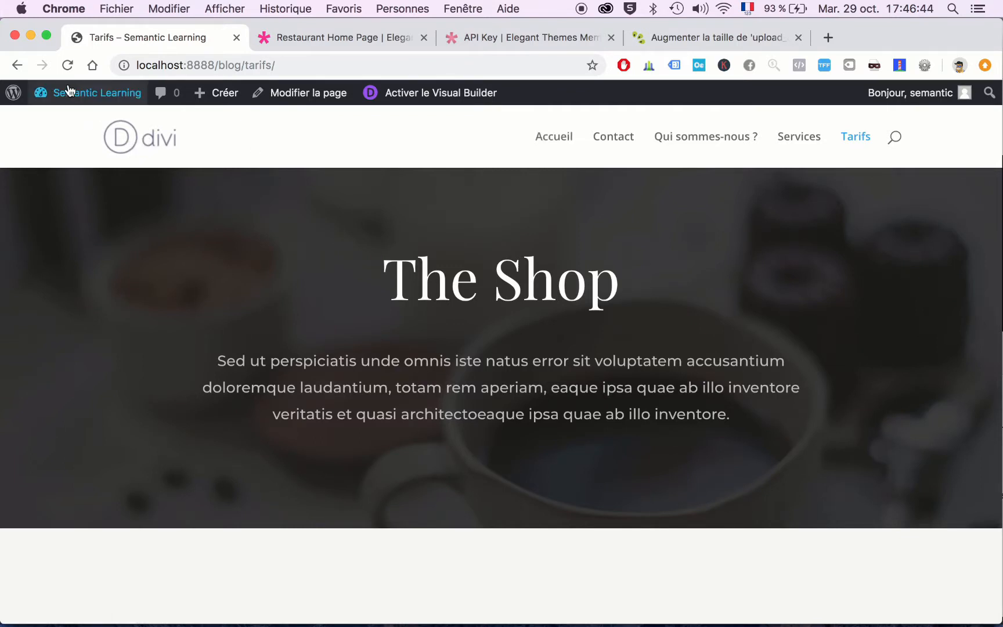
# - Go back to the WordPress dashboard and open the general settings of the Divi theme options
pyautogui.moveTo(61, 96)
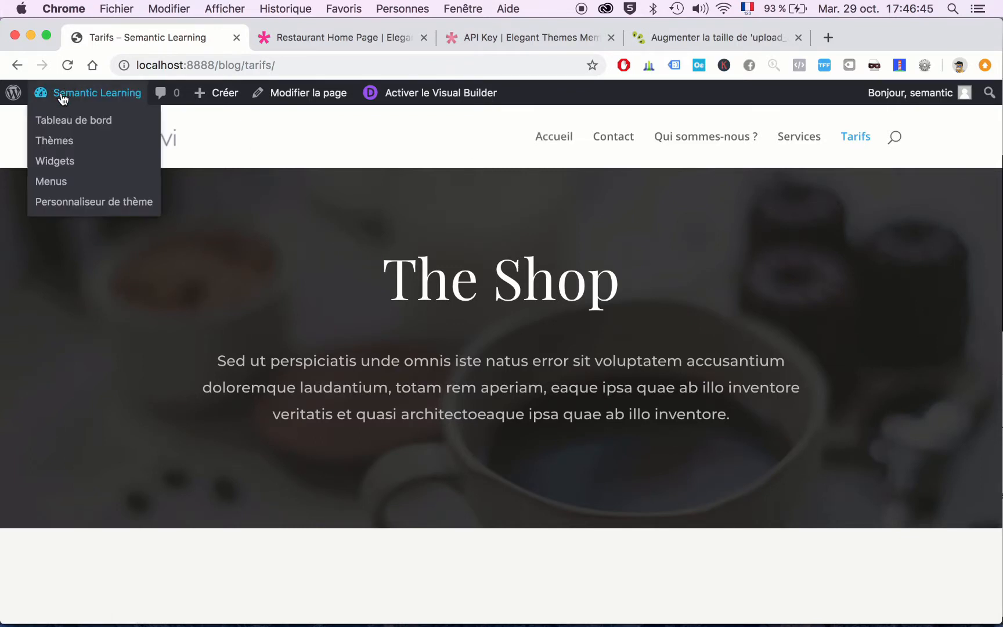
pyautogui.click(51, 123)
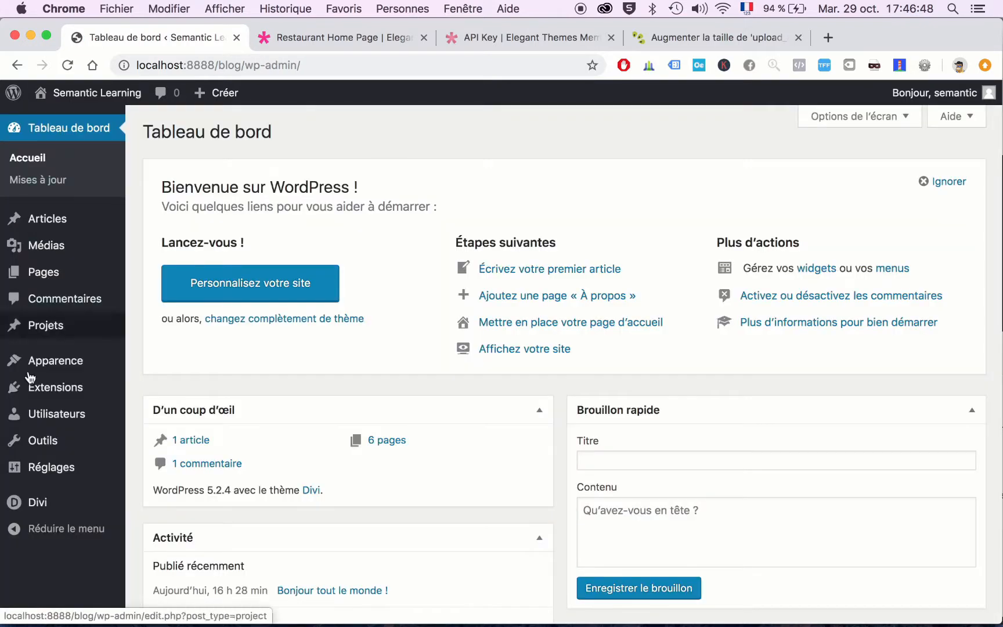
pyautogui.moveTo(39, 510)
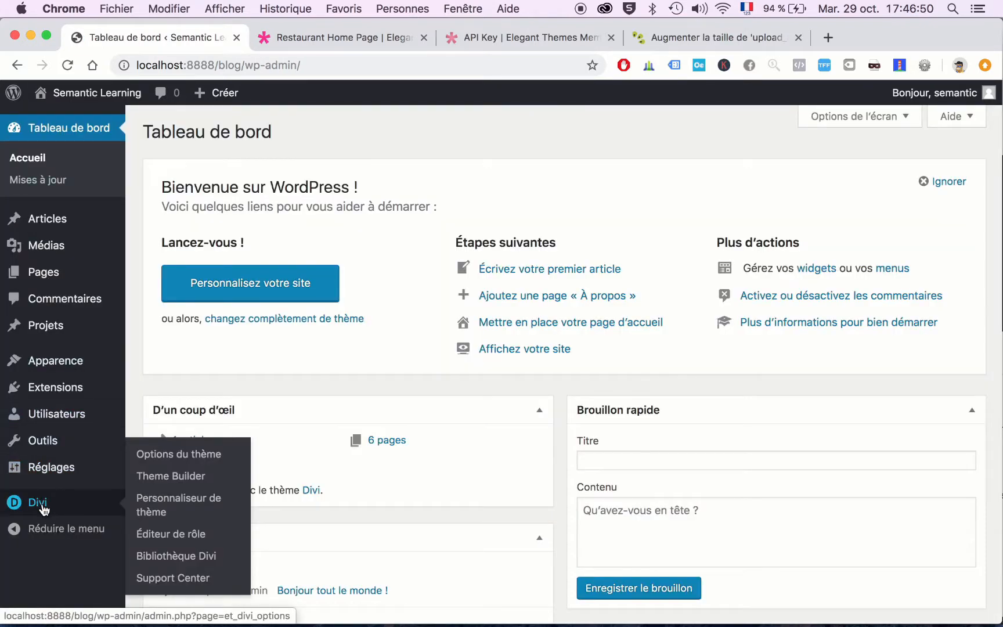
pyautogui.click(220, 458)
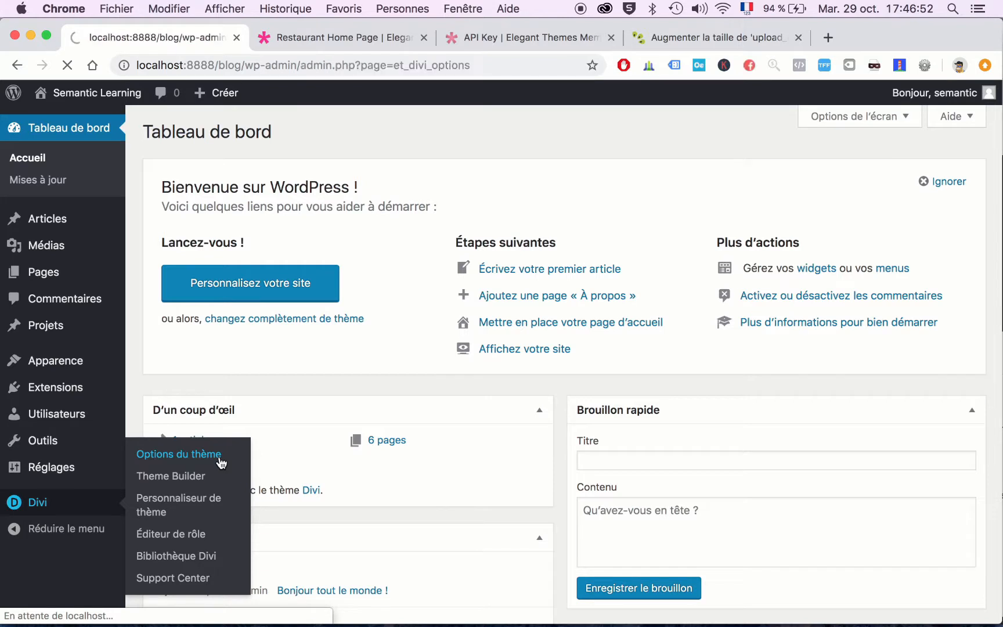
pyautogui.scroll(-4, 331, 291)
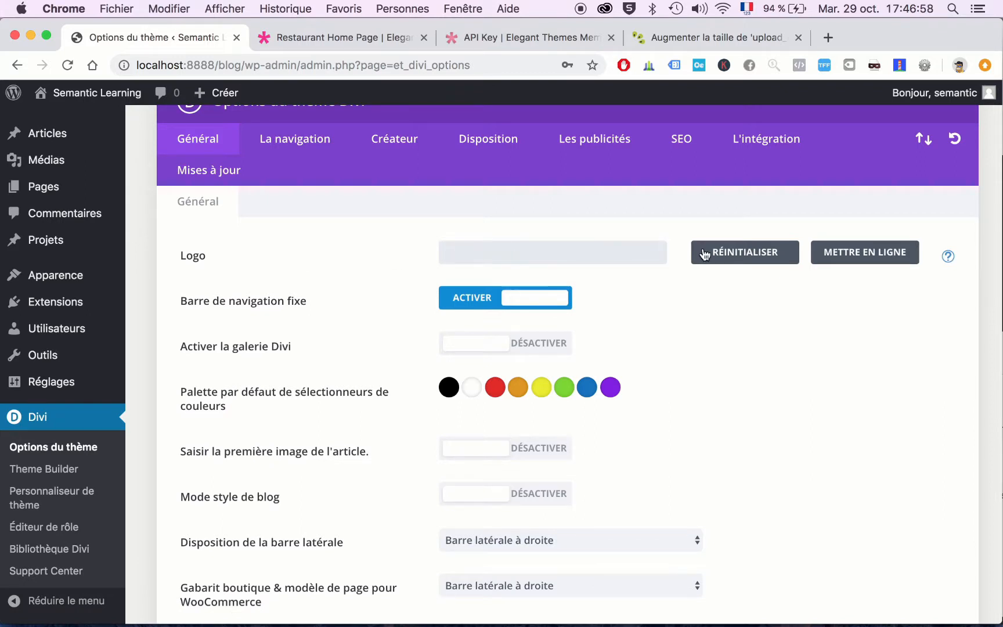
# - Set stars.png from the media library as the site logo and save the theme options
pyautogui.click(880, 253)
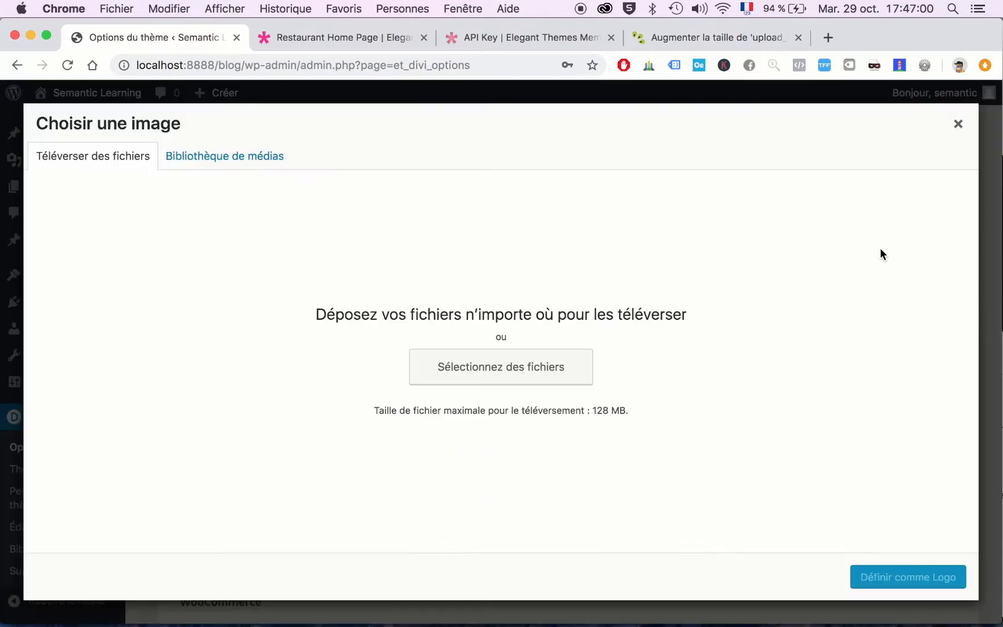
pyautogui.click(262, 157)
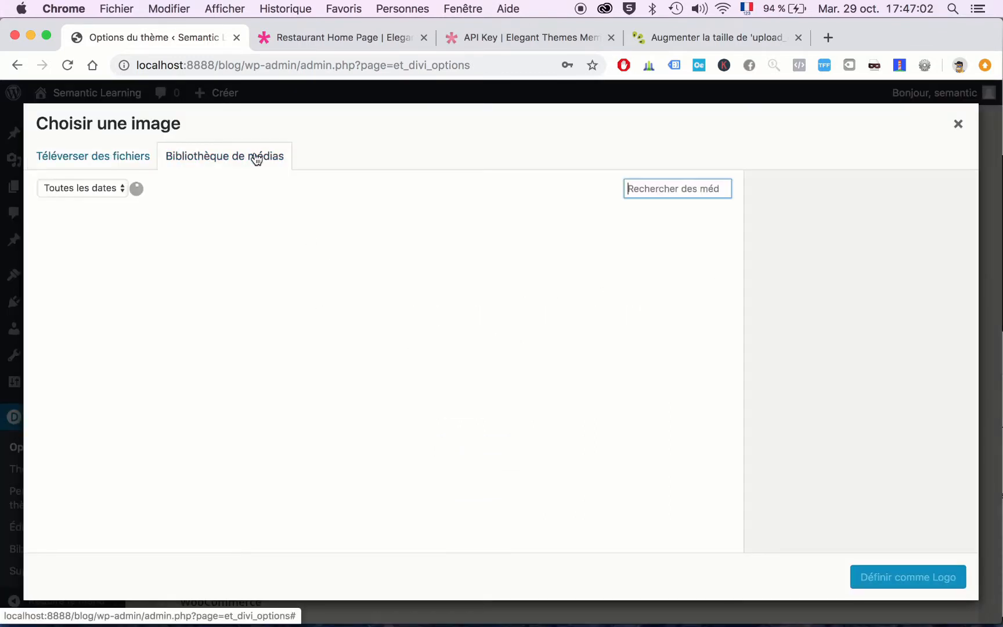
pyautogui.scroll(-5, 335, 332)
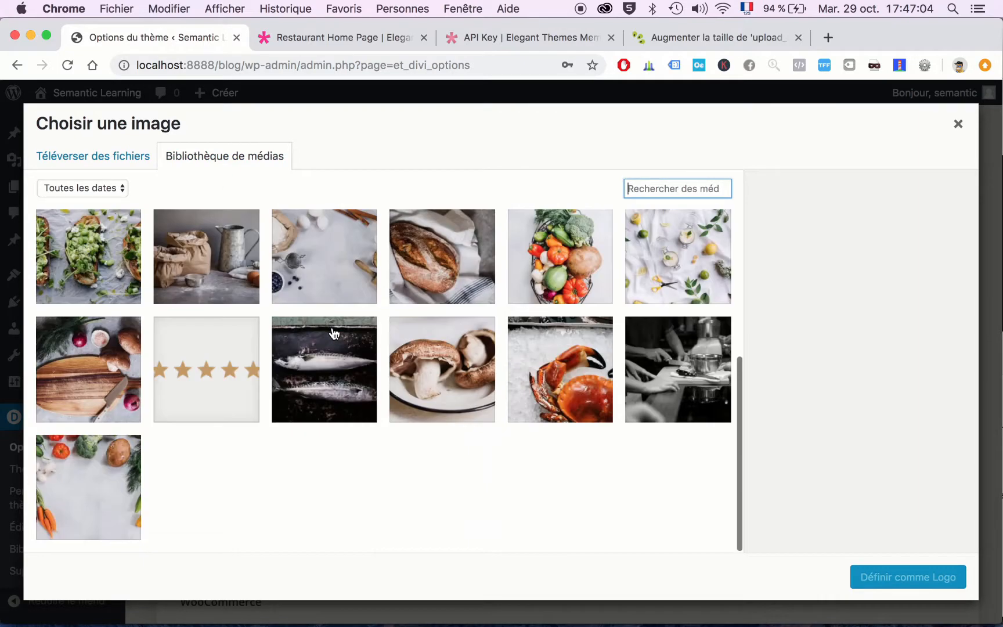
pyautogui.click(228, 370)
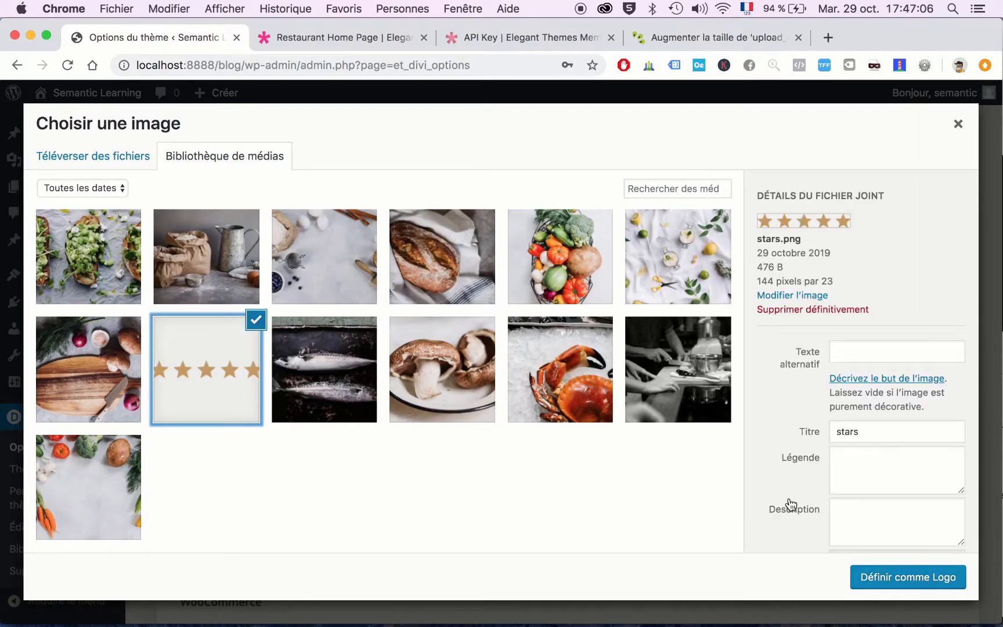
pyautogui.click(886, 578)
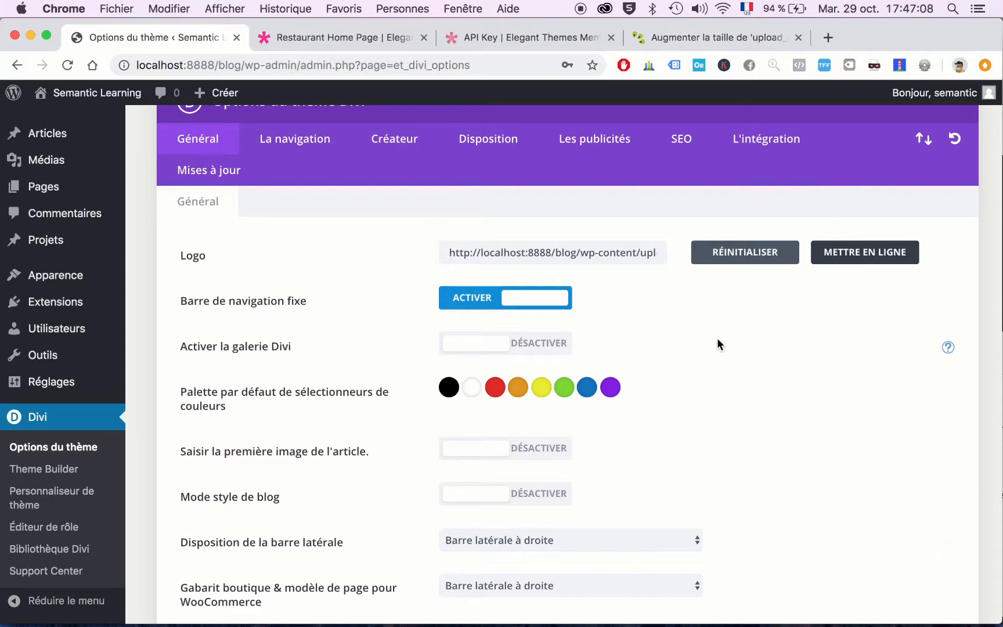
pyautogui.scroll(-20, 707, 329)
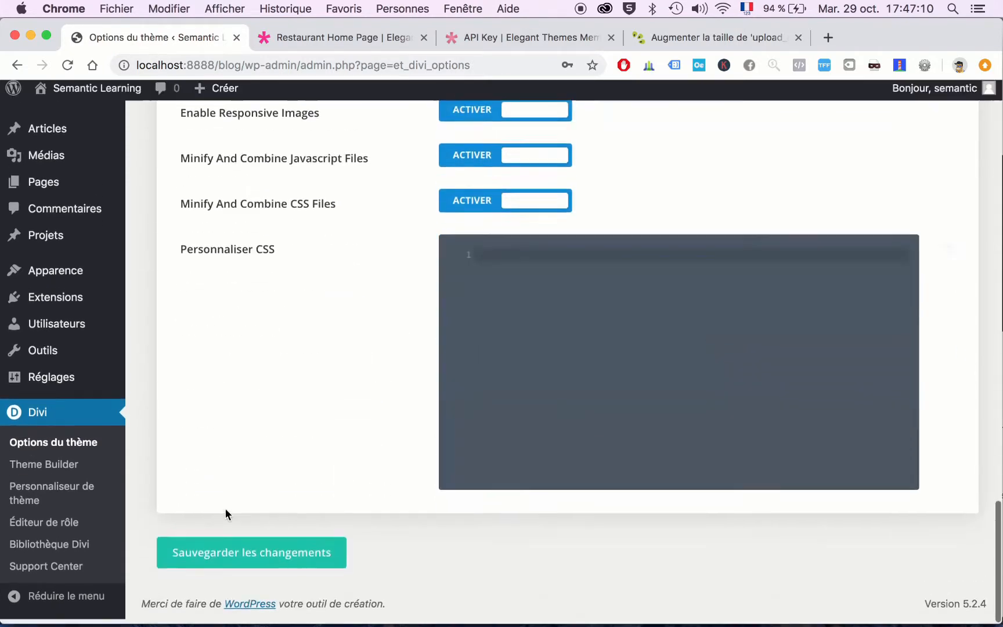
pyautogui.click(220, 571)
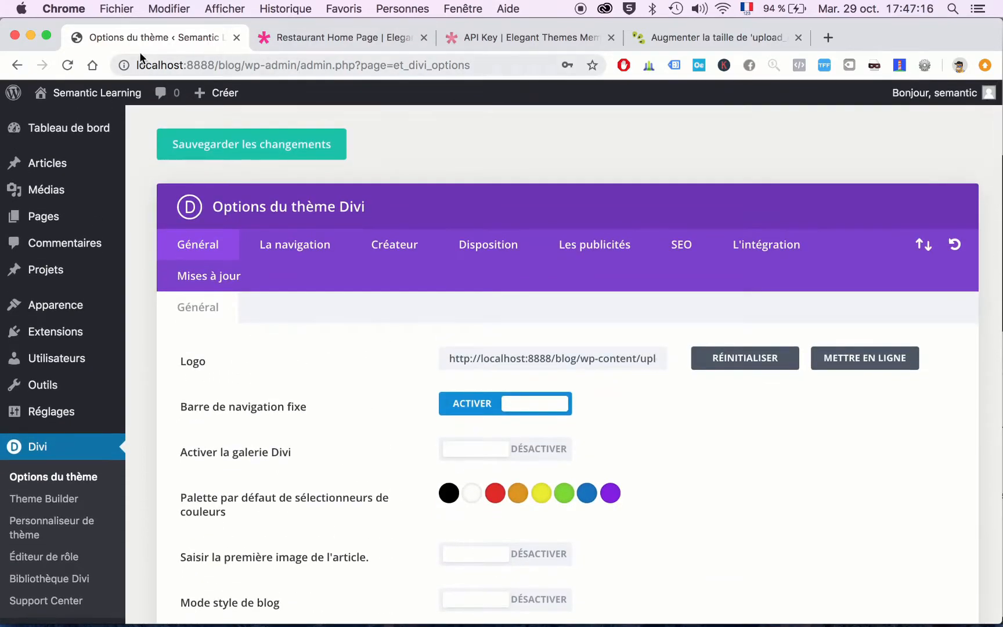
# - Visit the public site and check the logo in its header
pyautogui.moveTo(87, 98)
pyautogui.click(86, 122)
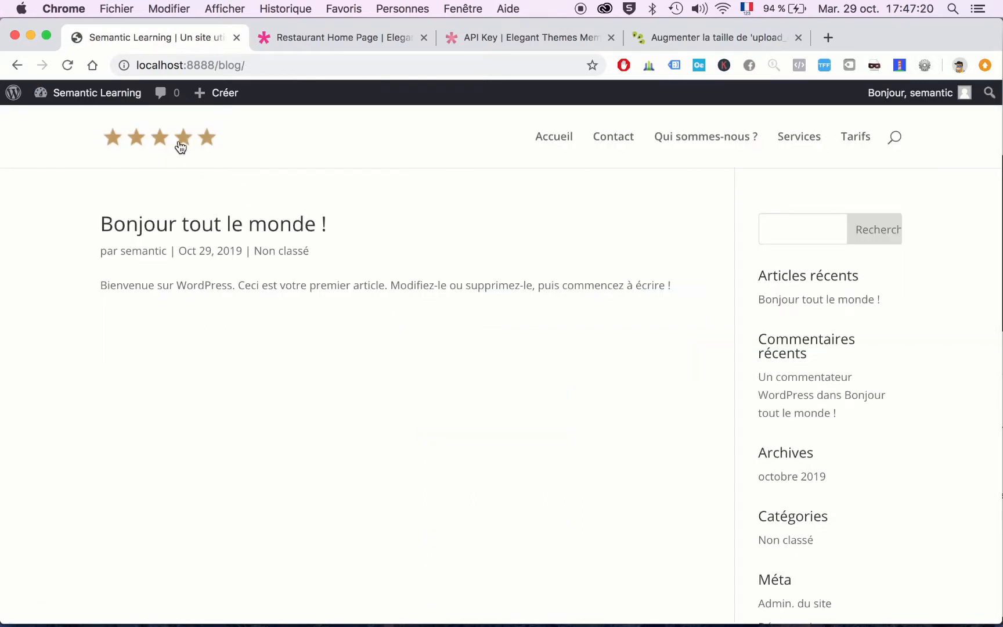
pyautogui.scroll(-2, 501, 219)
pyautogui.scroll(2, 502, 219)
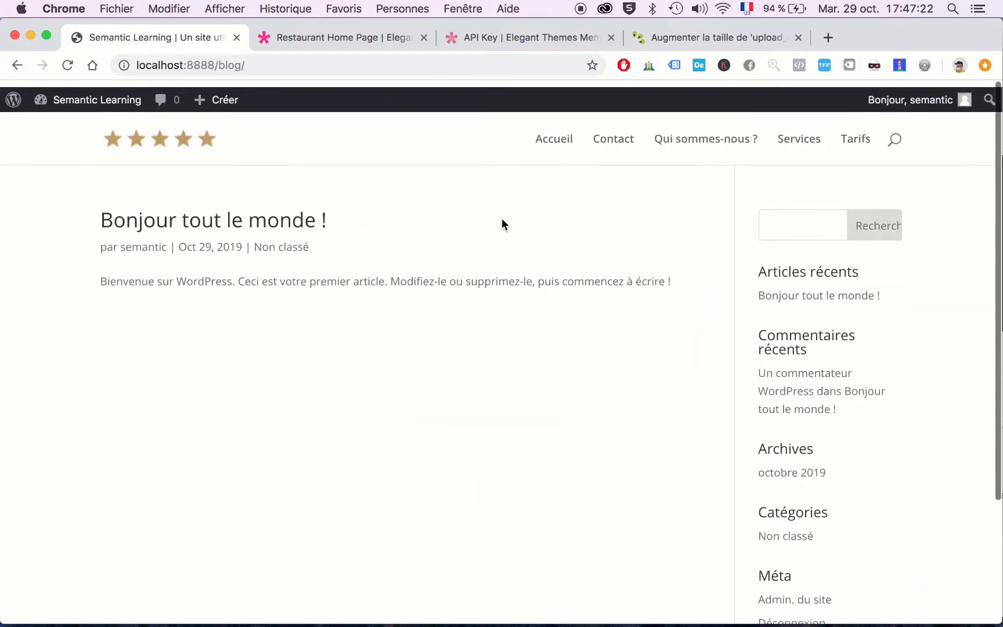
# - Open the Accueil page from the site navigation and examine its hero, story, dishes and testimonials sections
pyautogui.click(554, 139)
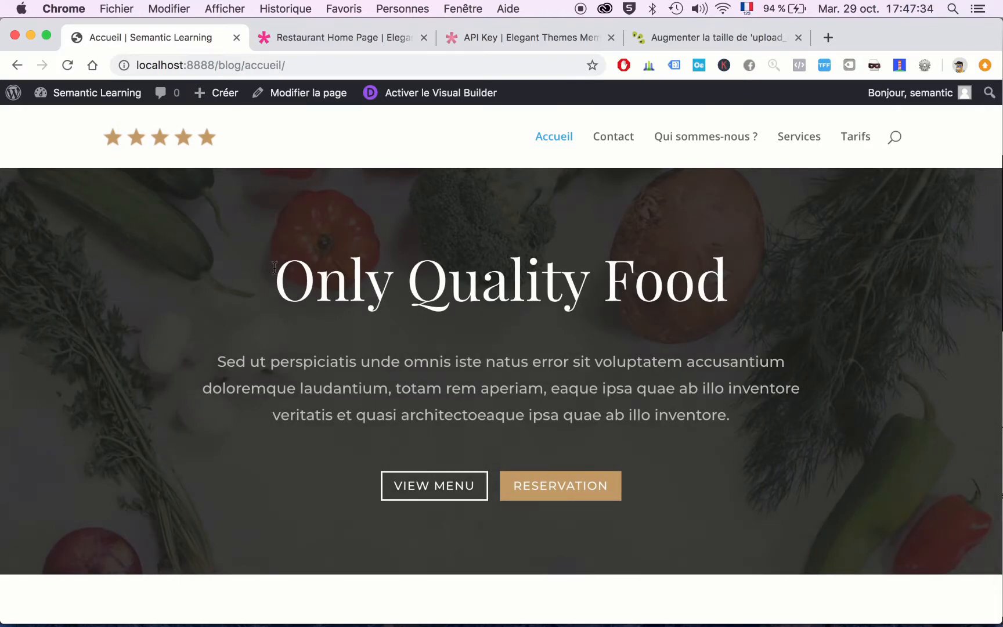
pyautogui.moveTo(274, 268); pyautogui.dragTo(801, 357)
pyautogui.click(754, 430)
pyautogui.scroll(-10, 710, 349)
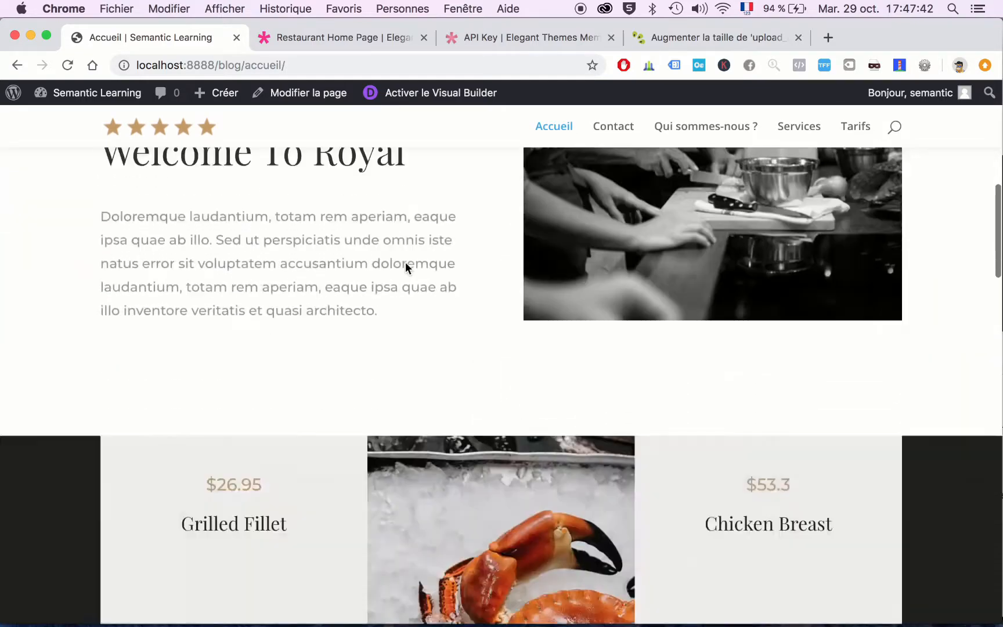
pyautogui.scroll(-20, 405, 261)
pyautogui.scroll(5, 406, 267)
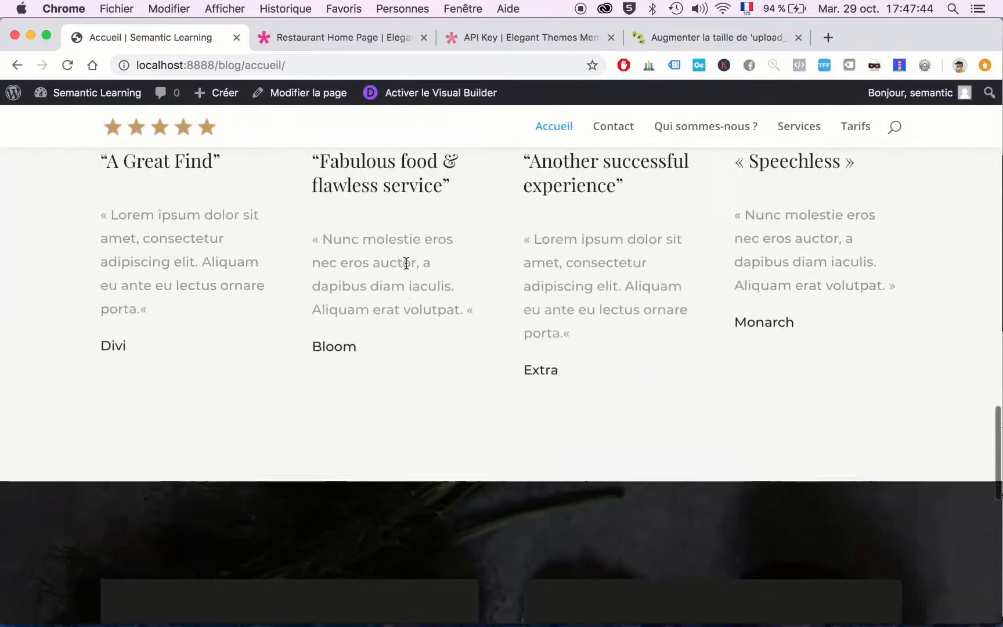
pyautogui.scroll(20, 405, 262)
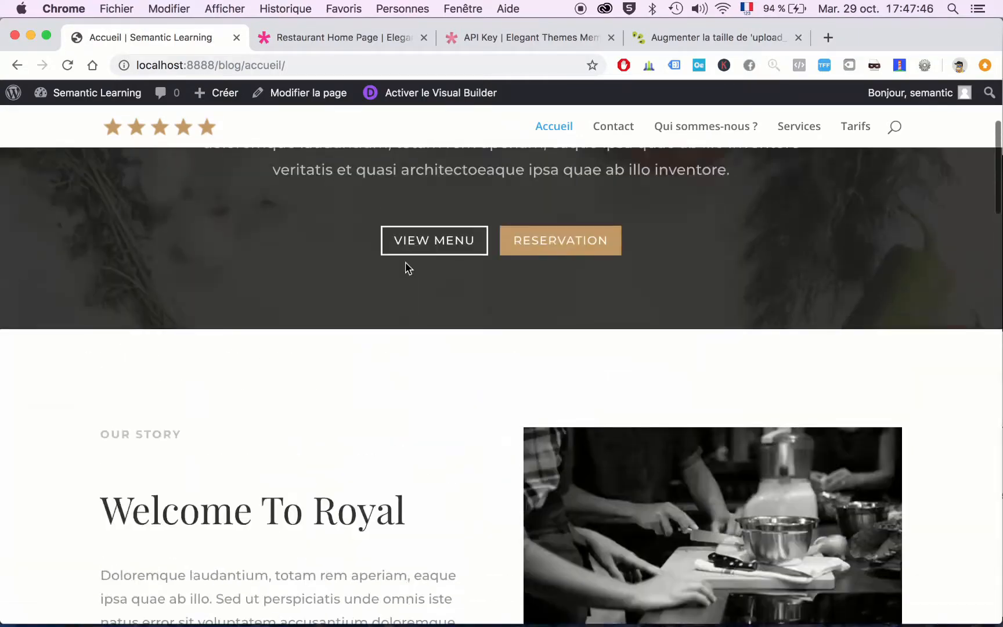
pyautogui.scroll(5, 405, 262)
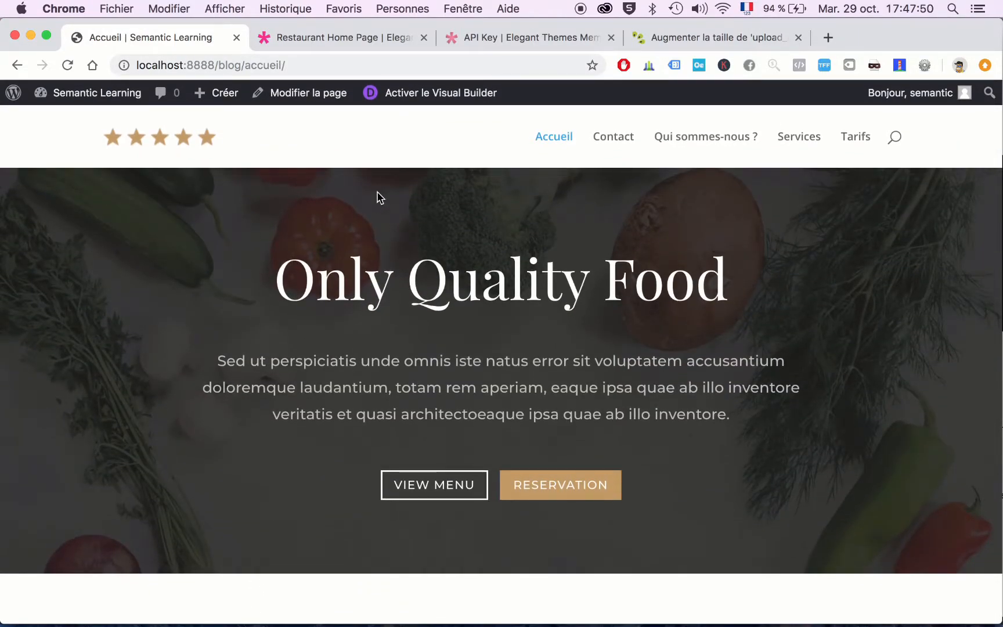
pyautogui.scroll(-1, 376, 197)
pyautogui.scroll(1, 377, 198)
pyautogui.scroll(-7, 376, 197)
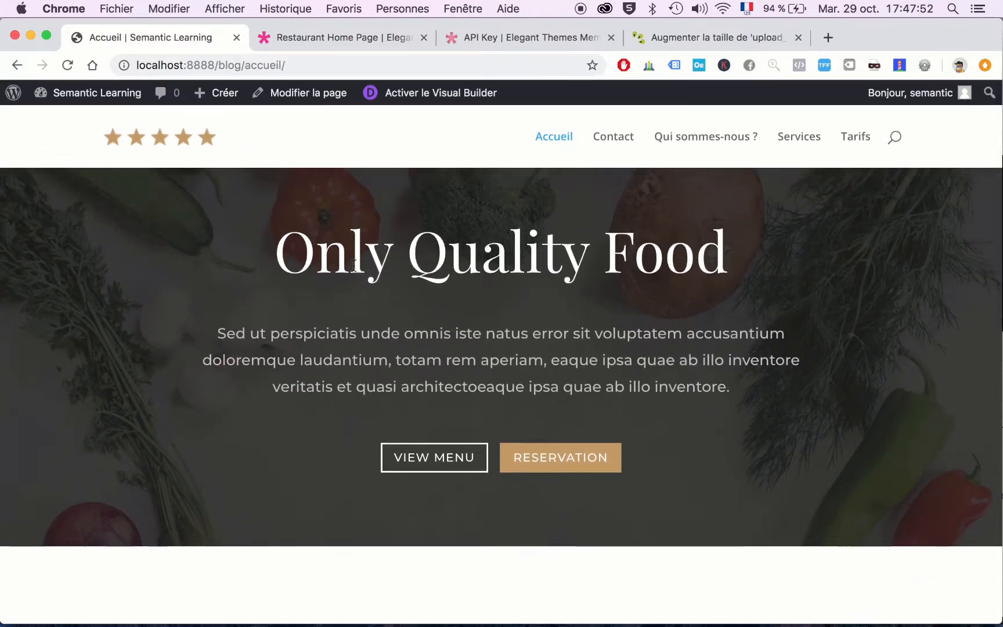
pyautogui.scroll(8, 353, 266)
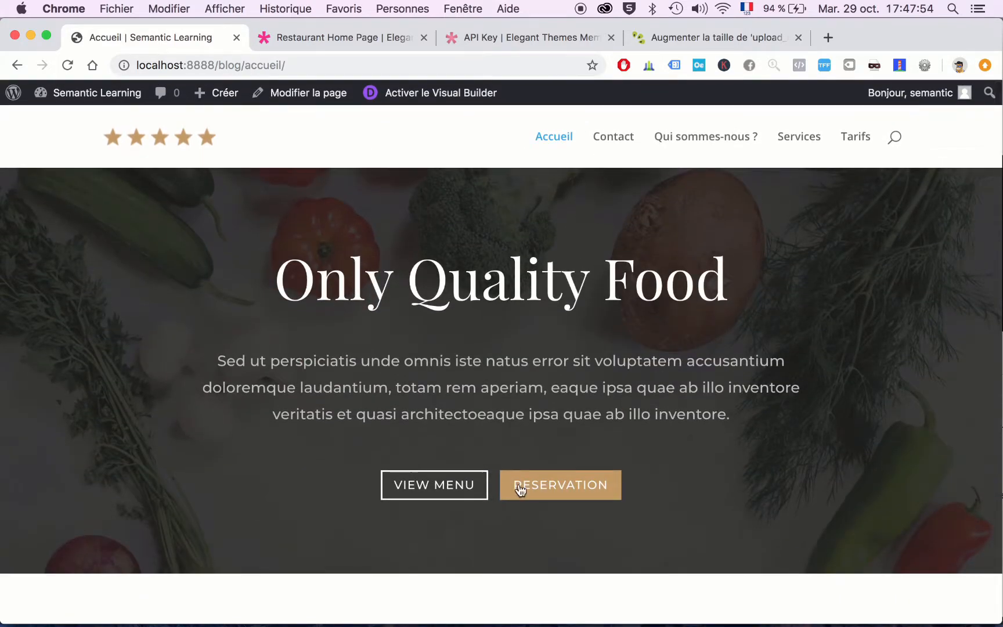
# - Activate the Visual Builder on the Accueil page and replace the hero heading with "Restaurant italien"
pyautogui.click(435, 99)
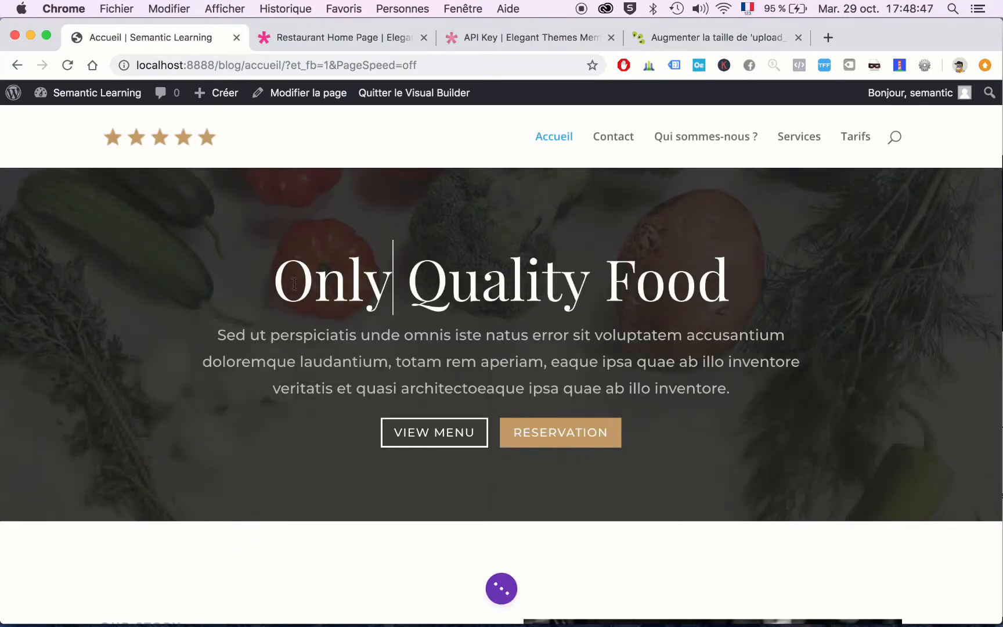
pyautogui.tripleClick(592, 279)
pyautogui.write('R')
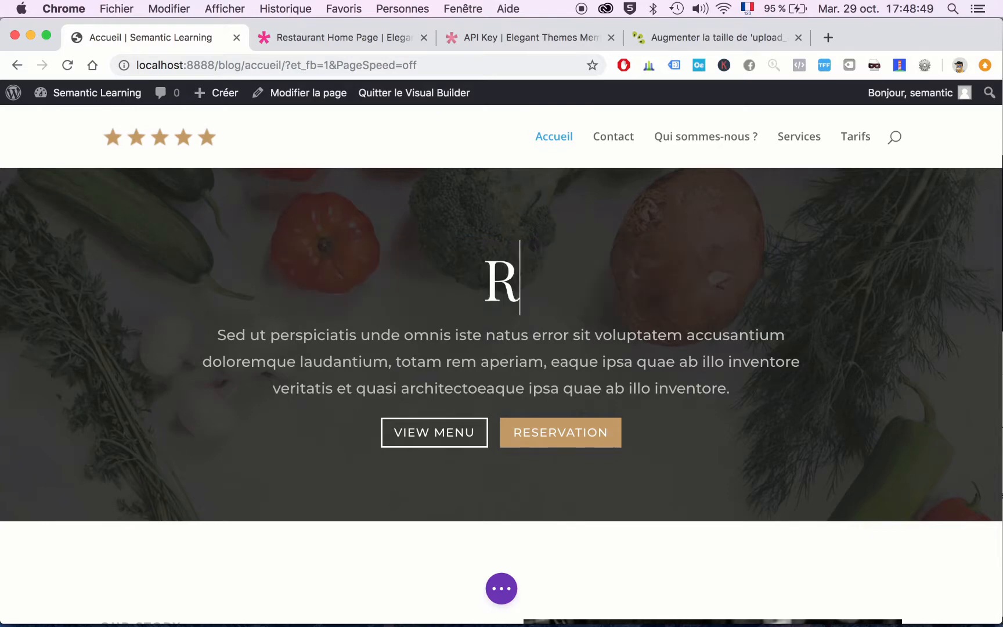
pyautogui.write('estaurant italien')
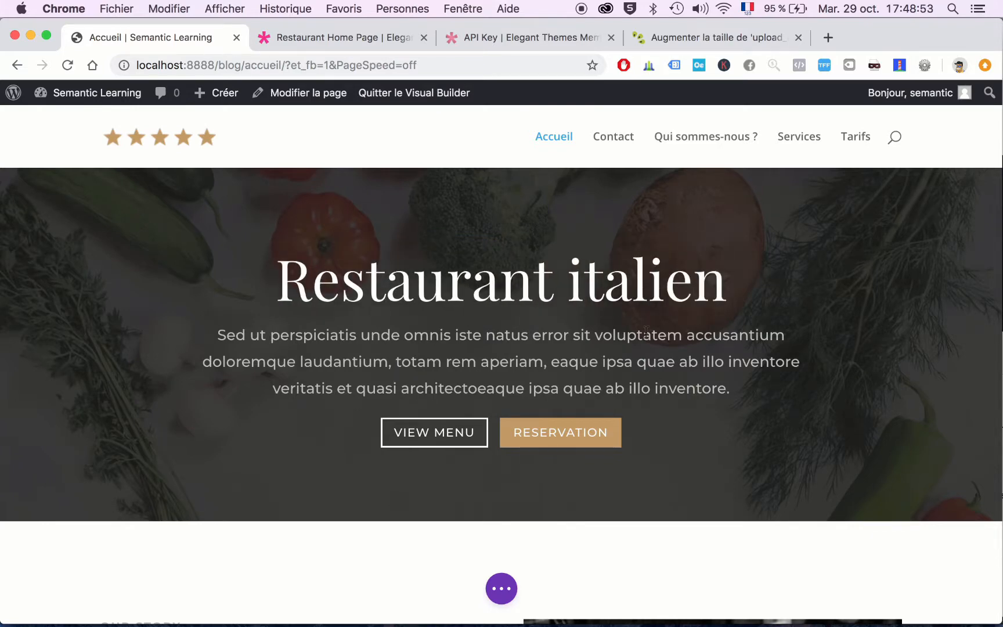
# - Replace the hero's body paragraph with "Découvrez les saveurs méditerranéennes de notre cuisine"
pyautogui.click(668, 361)
pyautogui.moveTo(729, 393); pyautogui.dragTo(230, 327)
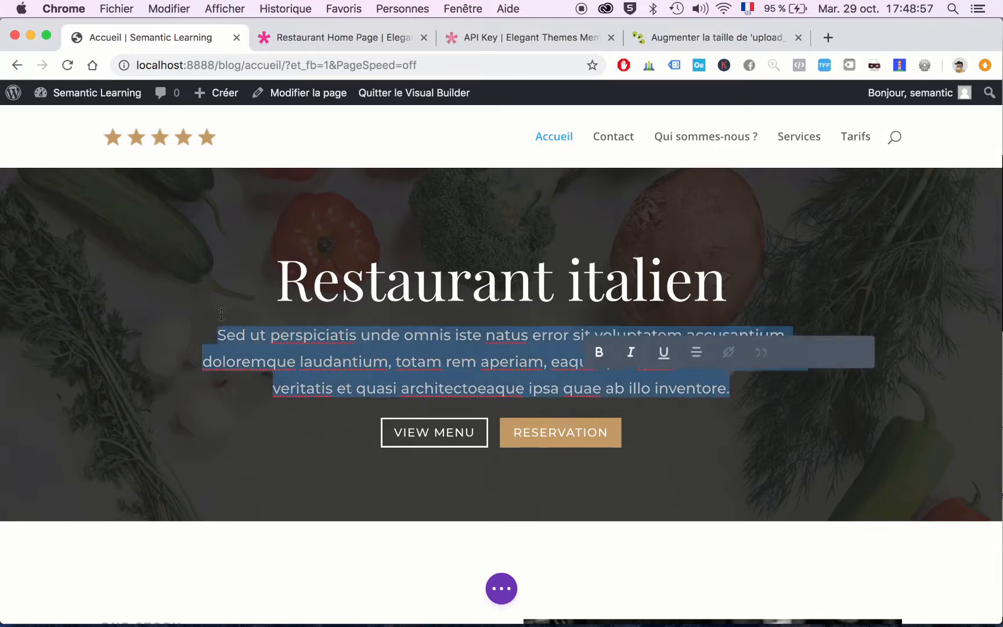
pyautogui.write('Dé')
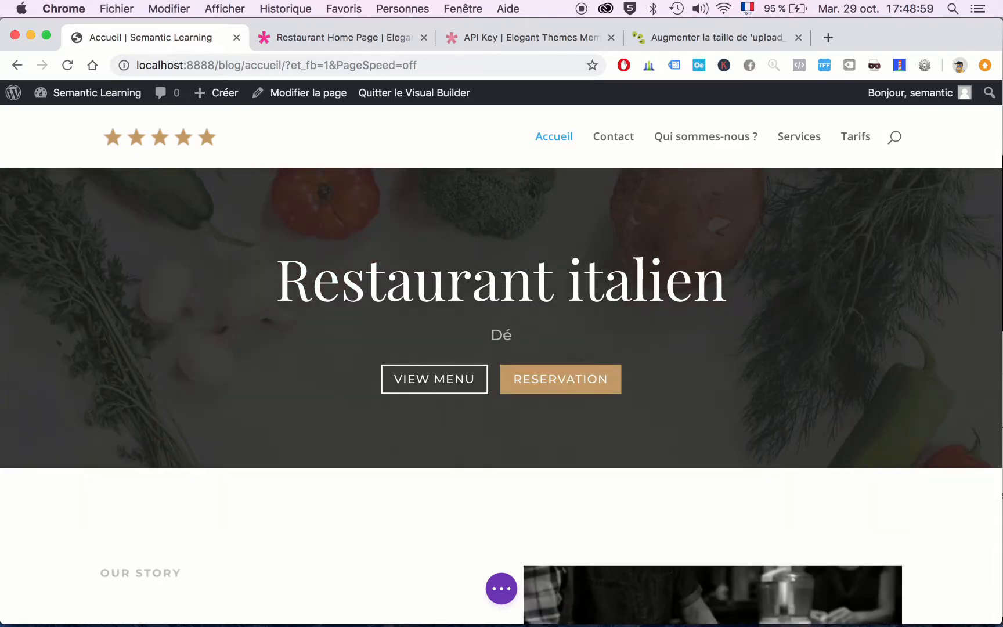
pyautogui.write('ciuyvre')
pyautogui.press('BackSpace')
pyautogui.press('BackSpace')
pyautogui.press('BackSpace')
pyautogui.press('BackSpace')
pyautogui.press('BackSpace')
pyautogui.press('BackSpace')
pyautogui.write('ouvrez les saveurs ')
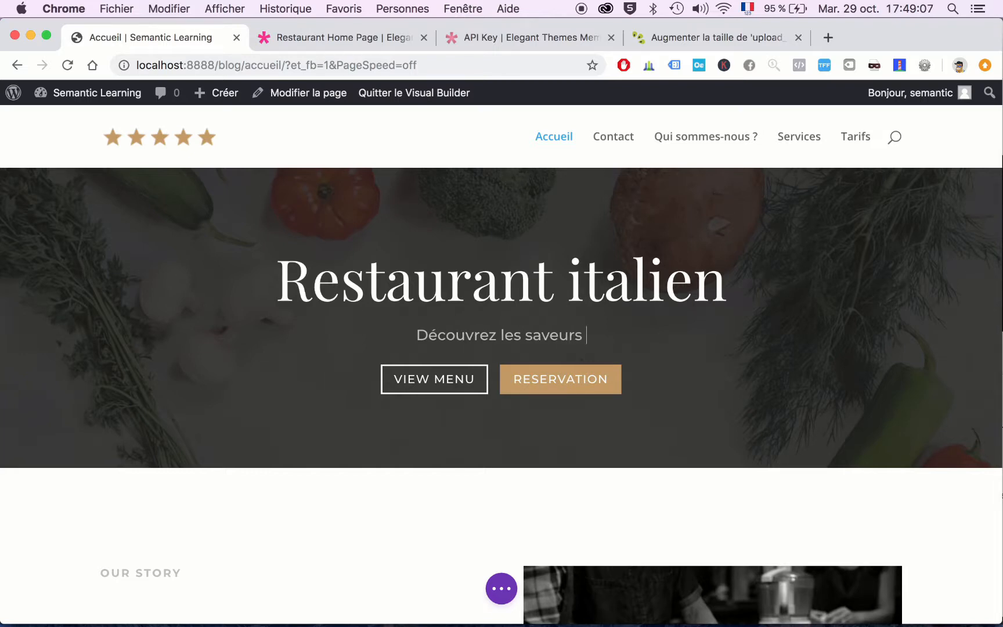
pyautogui.write('de')
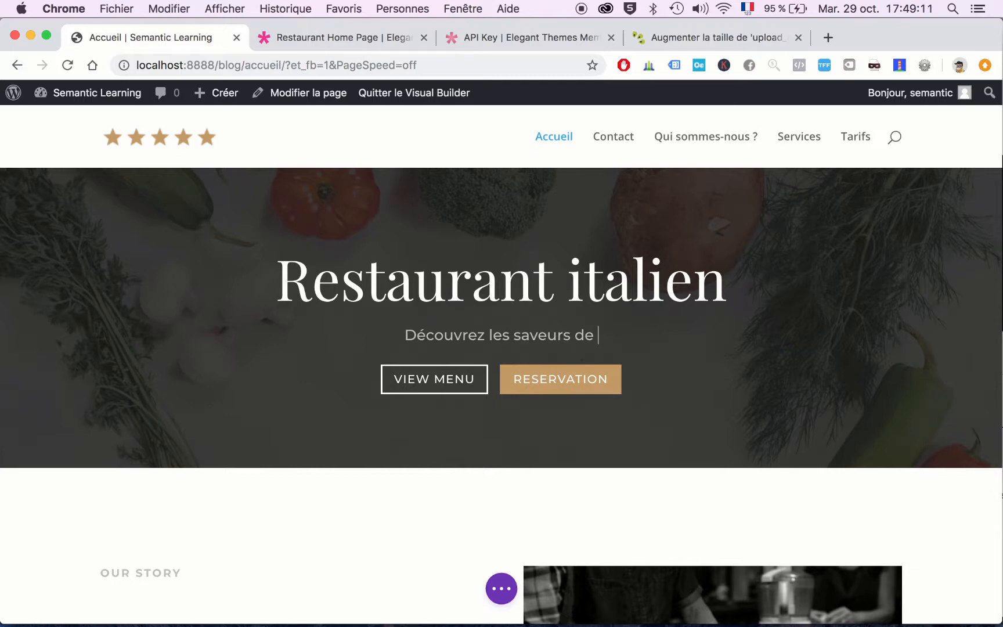
pyautogui.press('BackSpace')
pyautogui.press('BackSpace')
pyautogui.press('BackSpace')
pyautogui.write('mé')
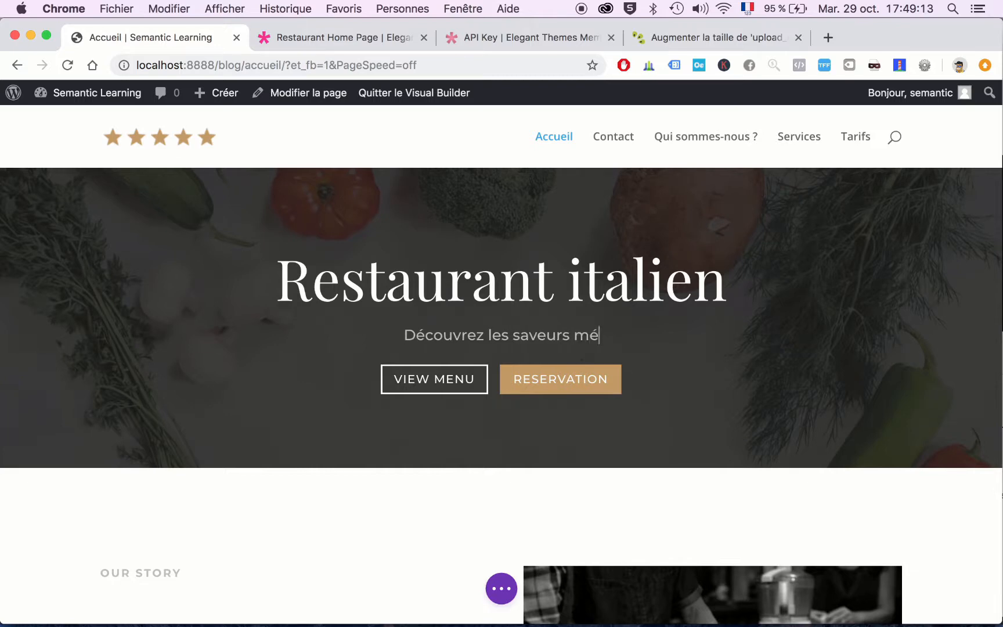
pyautogui.write('diterranéennes')
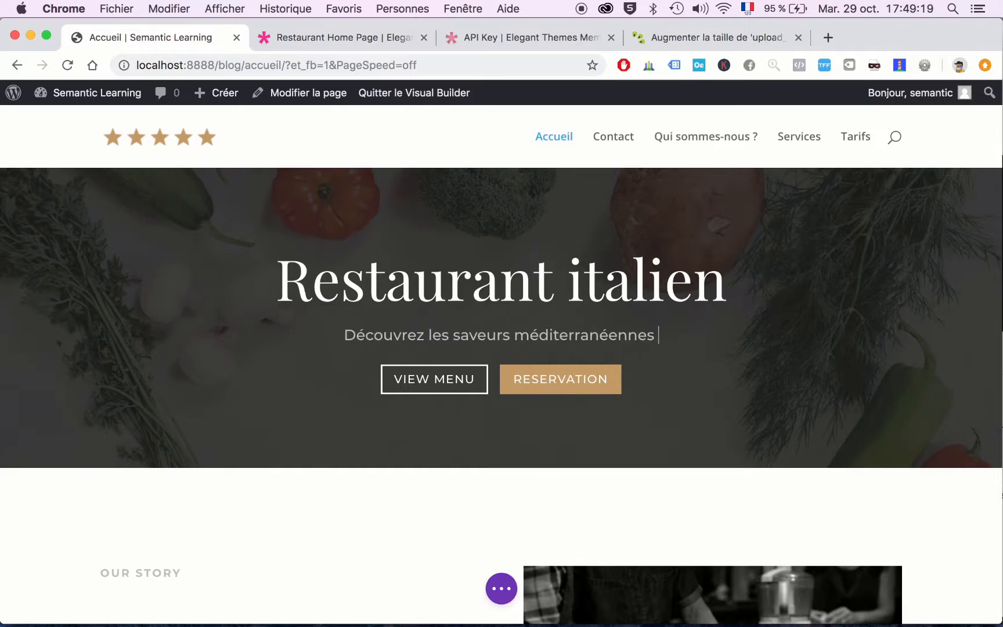
pyautogui.write(' de')
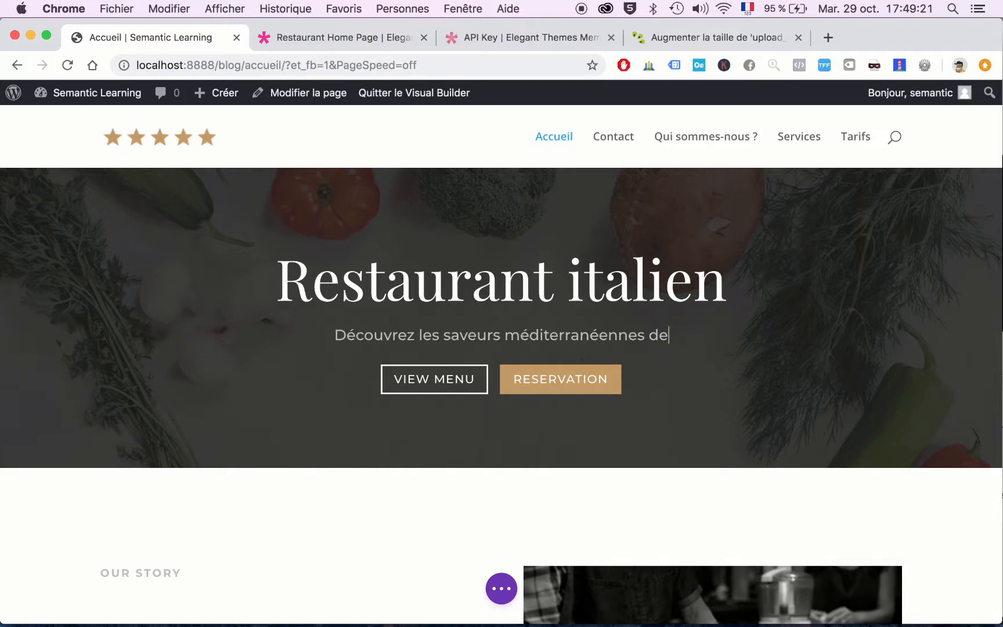
pyautogui.write(' notre cuisine')
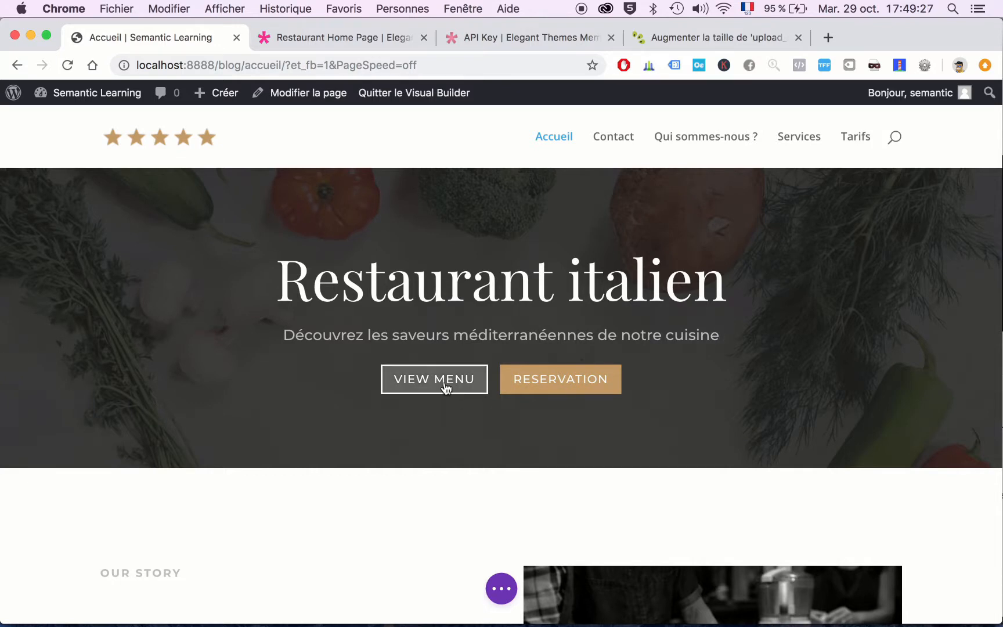
pyautogui.click(392, 489)
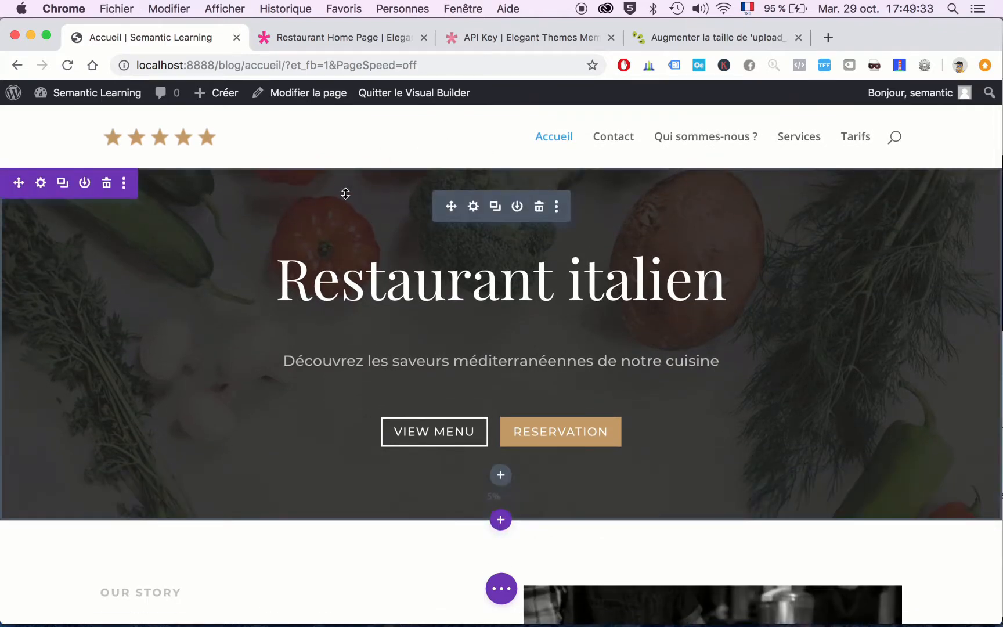
# - Open the hero header module's settings and set its subtitle to "Paris 15eme arrondissement"
pyautogui.click(473, 207)
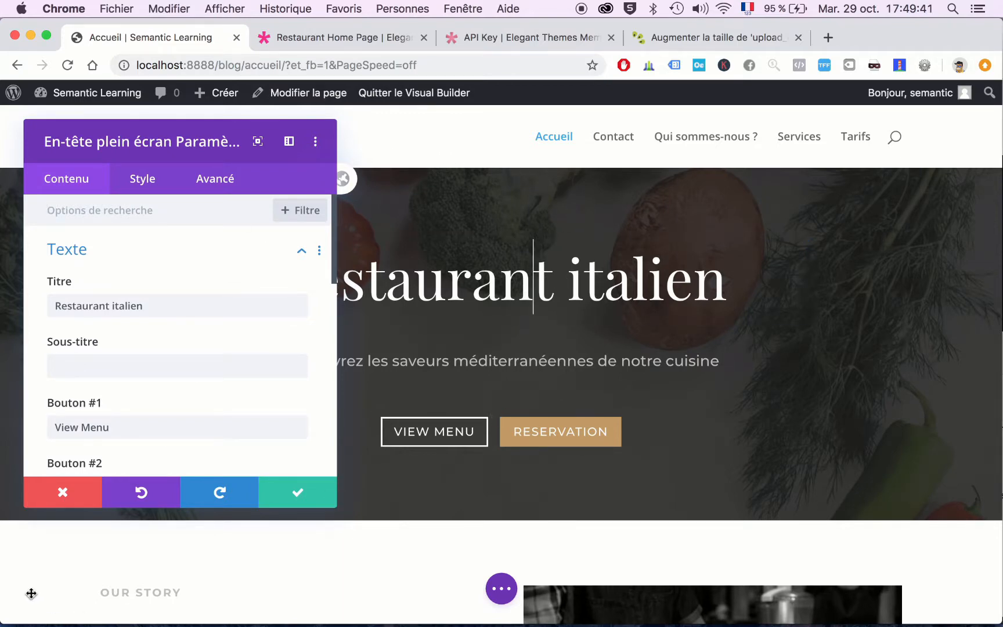
pyautogui.click(62, 492)
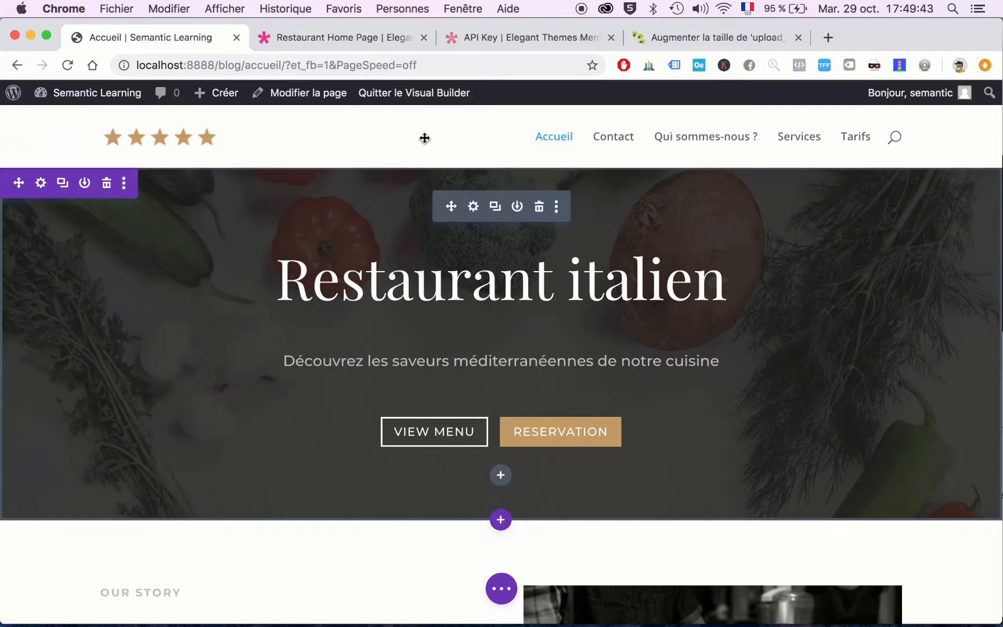
pyautogui.click(474, 208)
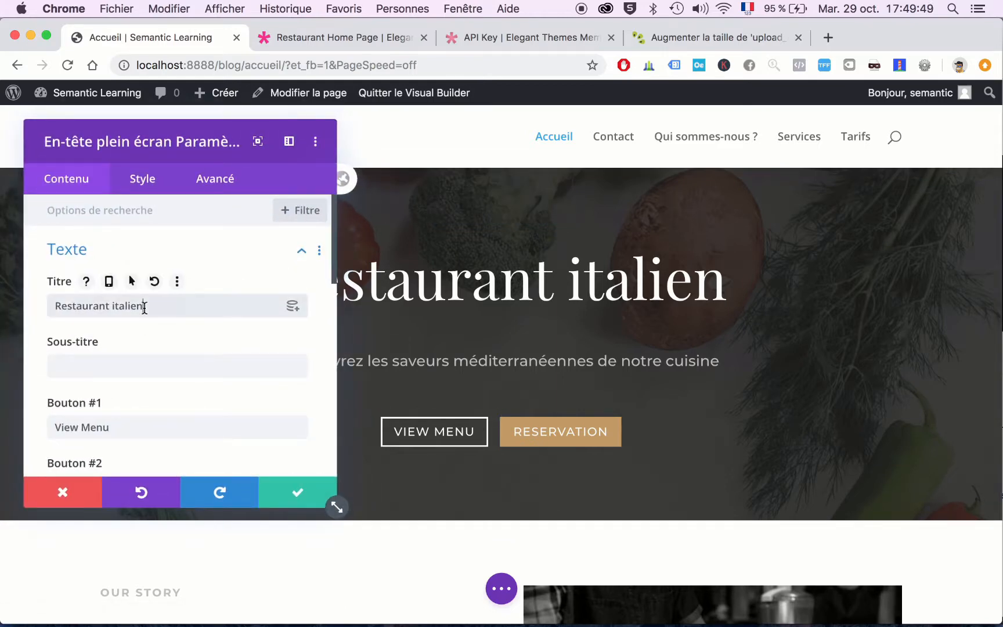
pyautogui.click(132, 360)
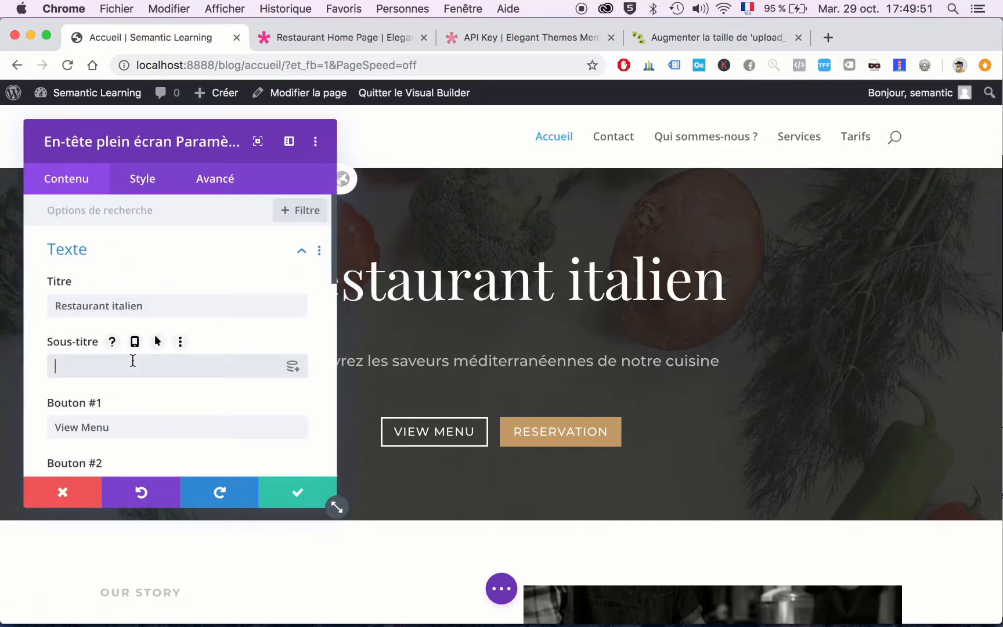
pyautogui.write('Paris')
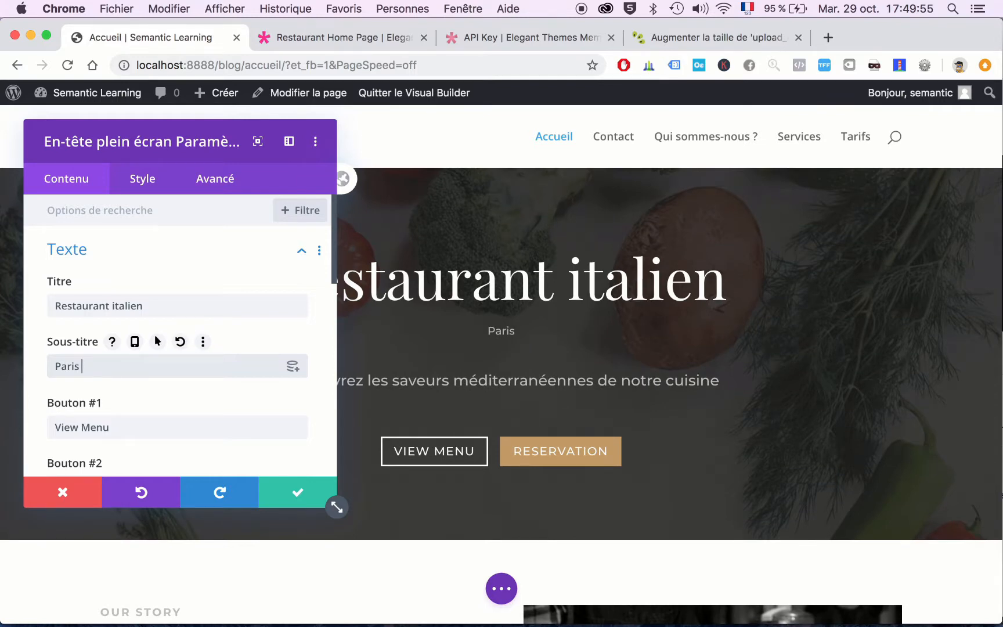
pyautogui.write(' 15eme arron')
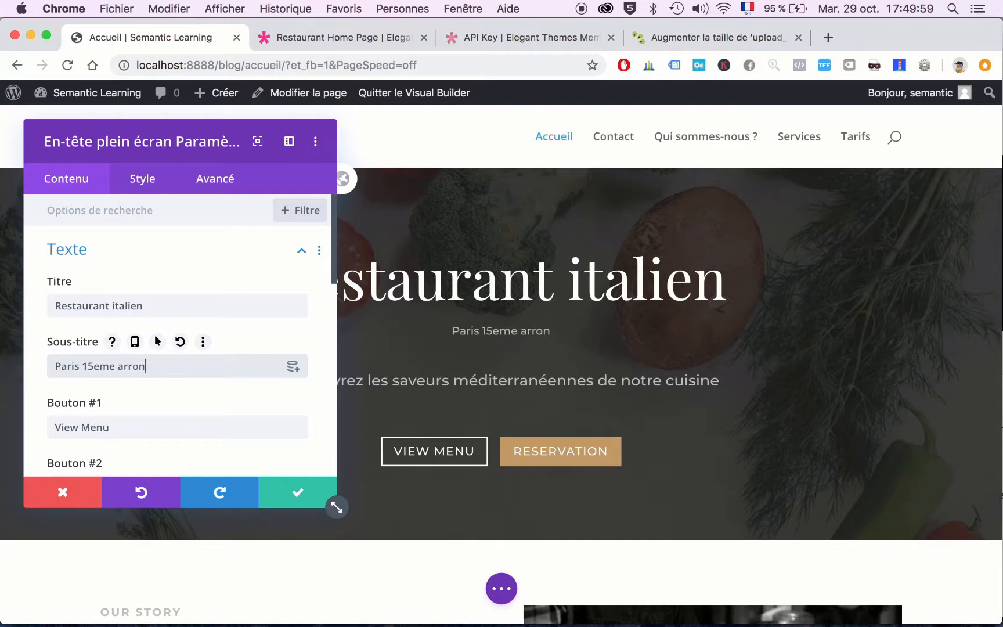
pyautogui.write('dissemnt')
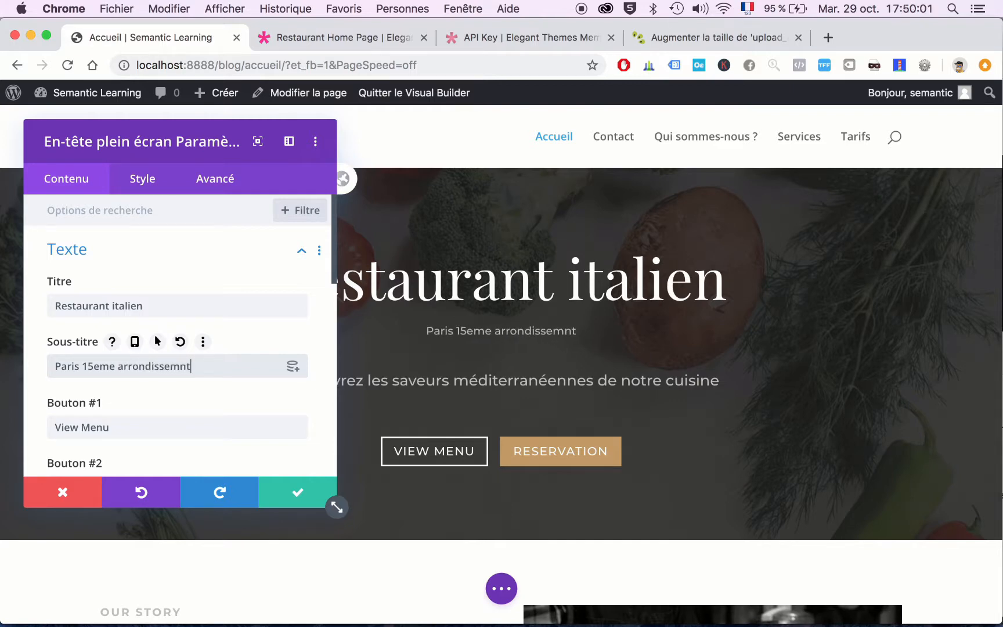
pyautogui.press('Left')
pyautogui.press('Left')
pyautogui.write('e')
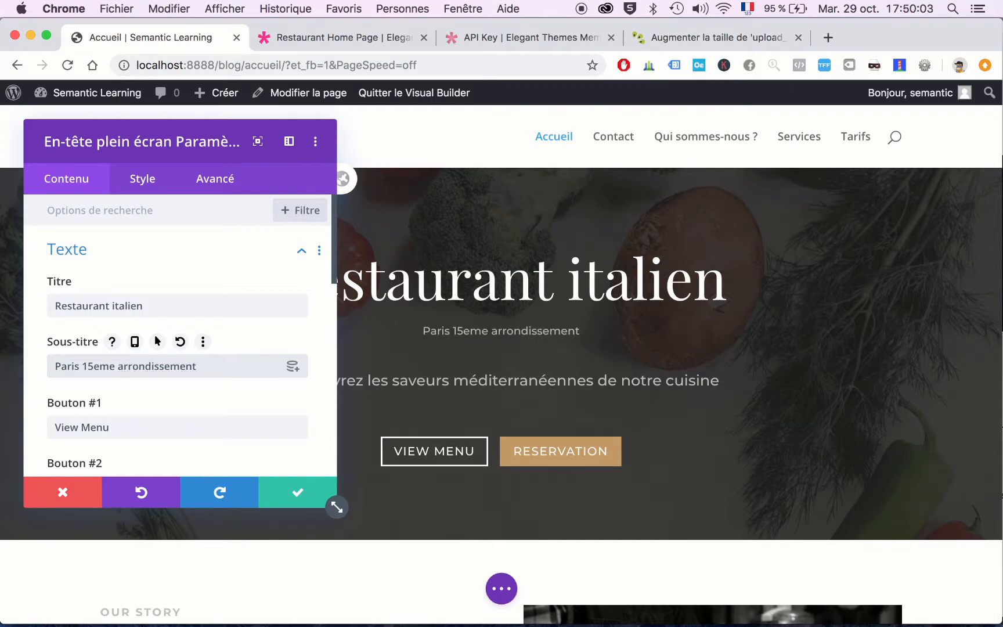
# - Change the first hero button's label to "Voir le menu"
pyautogui.doubleClick(153, 426)
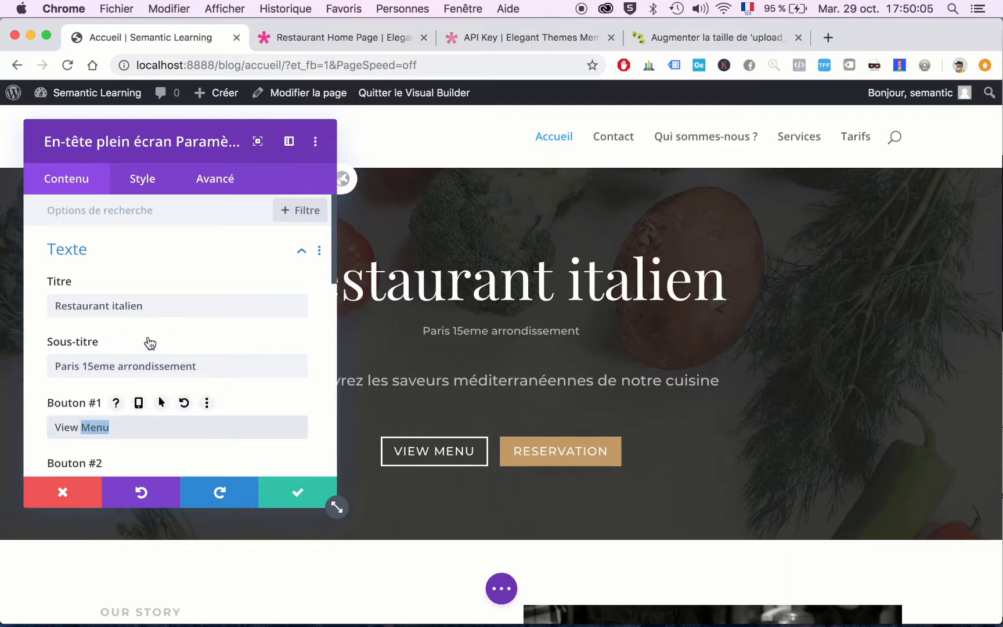
pyautogui.scroll(-3, 148, 342)
pyautogui.moveTo(55, 326); pyautogui.dragTo(110, 326)
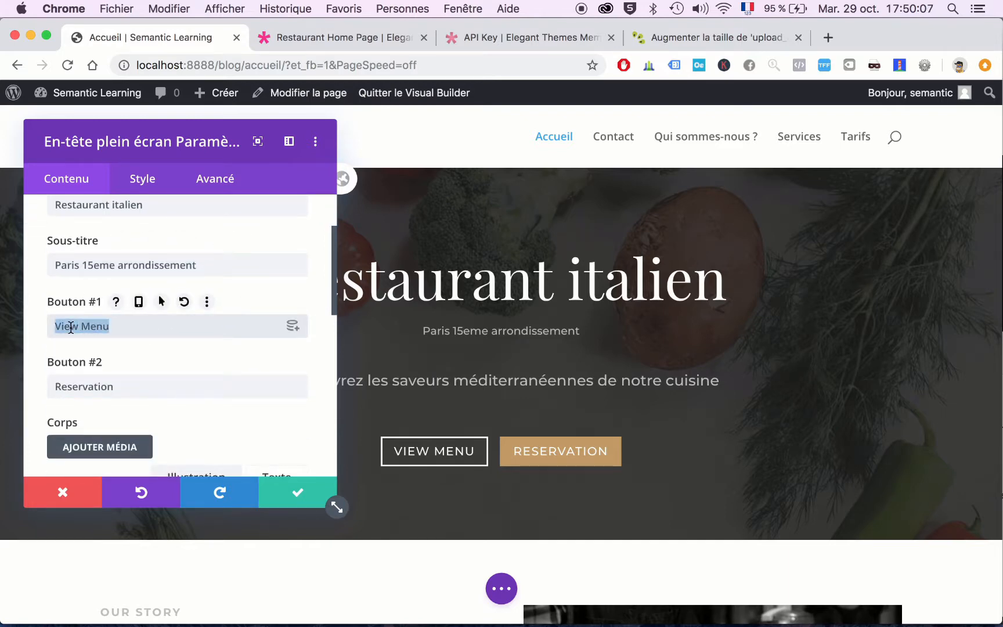
pyautogui.write('Voir')
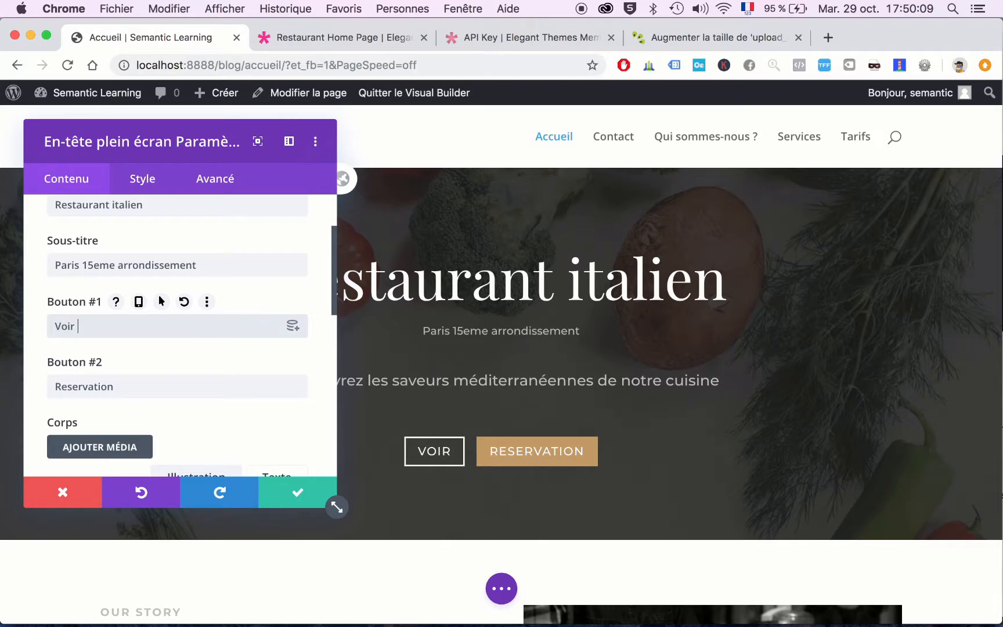
pyautogui.write(' le menu')
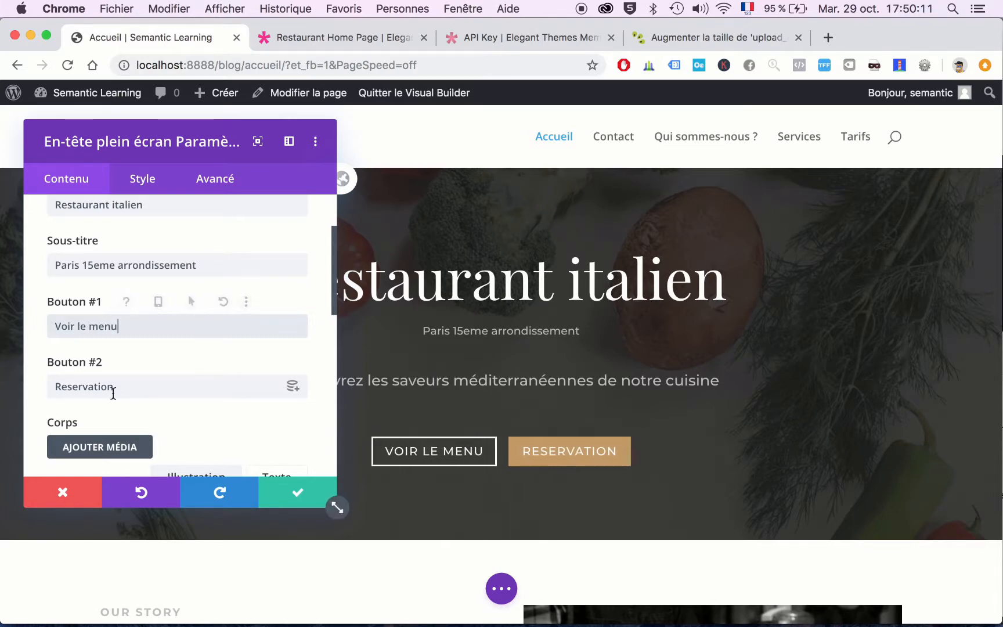
# - Change the second hero button's label to "Reserver une table"
pyautogui.doubleClick(110, 386)
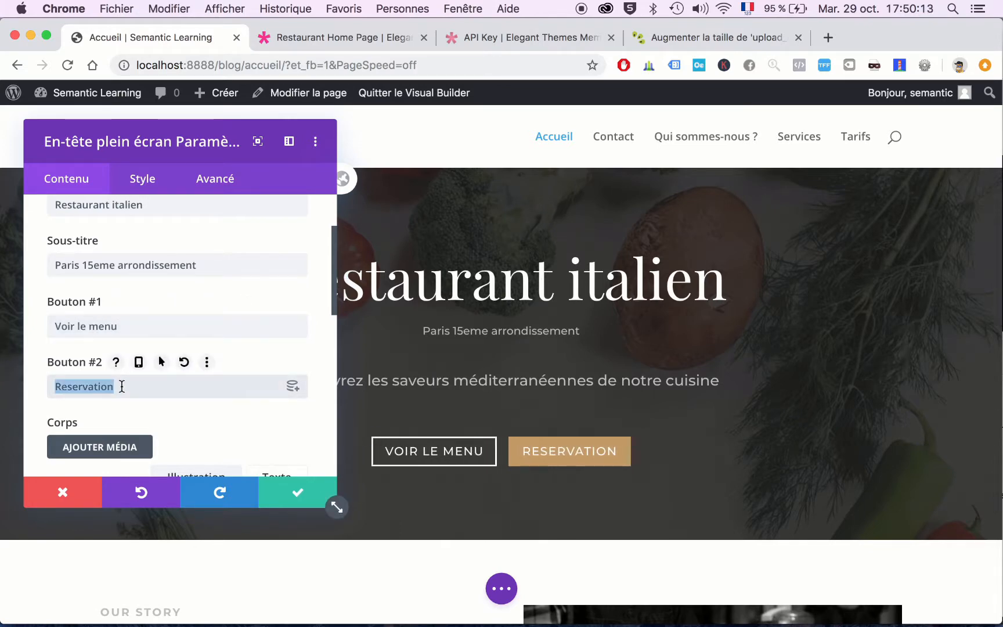
pyautogui.click(122, 386)
pyautogui.press('BackSpace')
pyautogui.press('BackSpace')
pyautogui.press('BackSpace')
pyautogui.press('BackSpace')
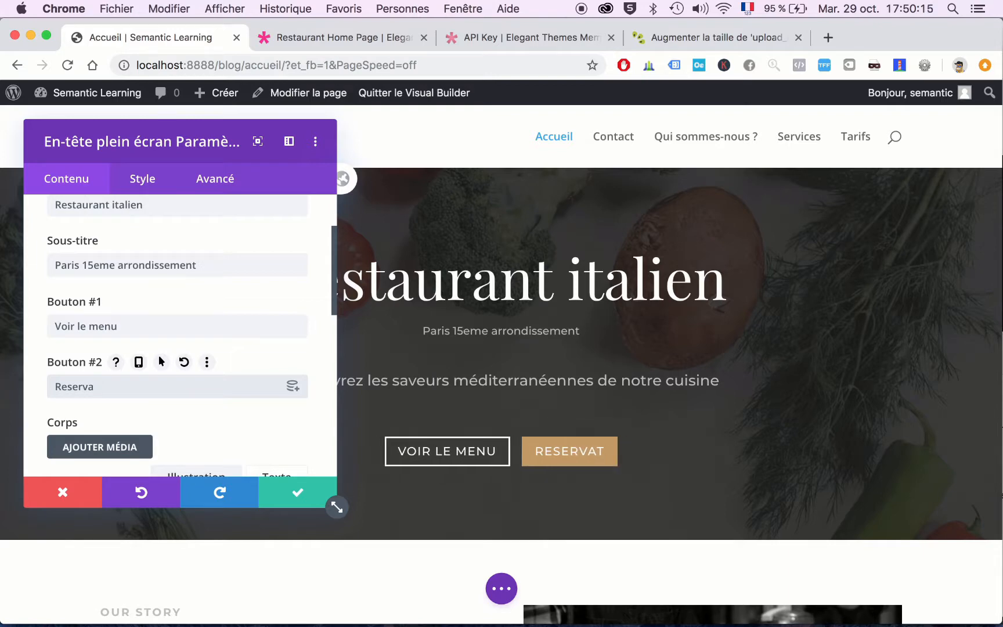
pyautogui.press('BackSpace')
pyautogui.write('er une tabl')
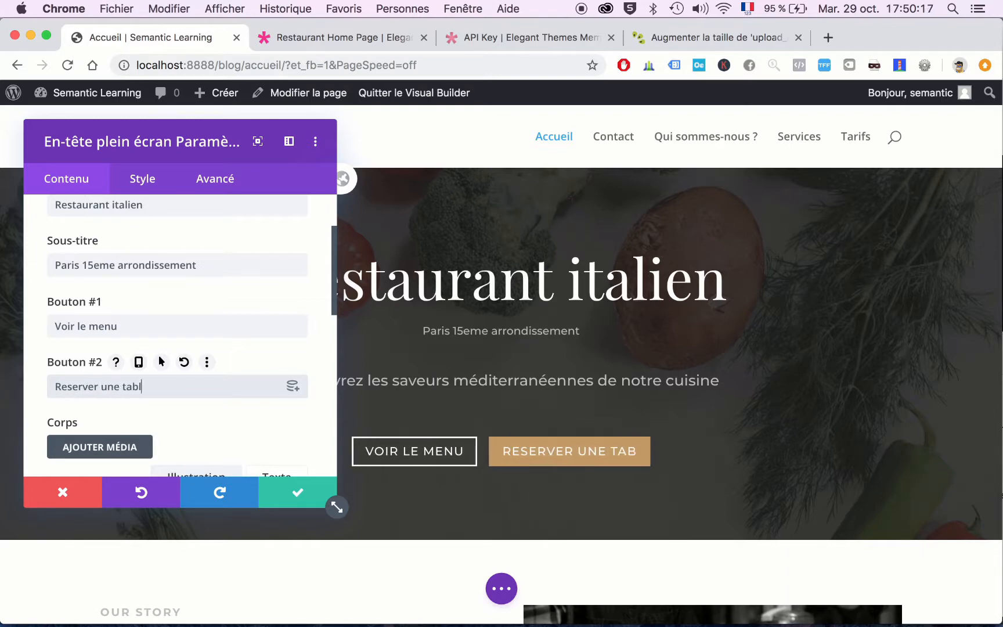
pyautogui.write('e')
# - Try the hero body text without its leading blank line, restore the line, and save the header module's settings
pyautogui.scroll(-5, 218, 381)
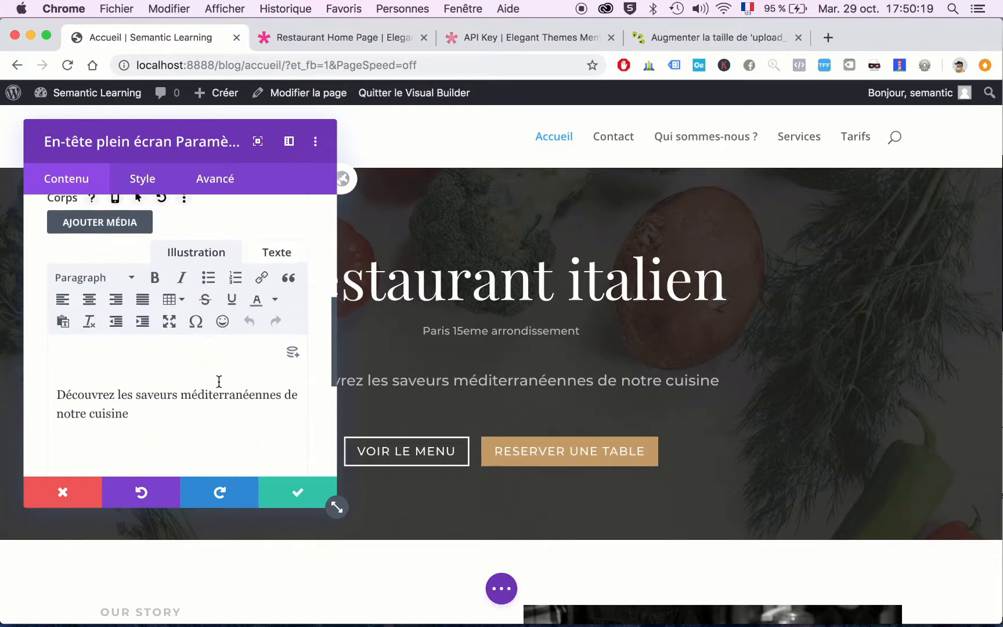
pyautogui.click(163, 361)
pyautogui.press('BackSpace')
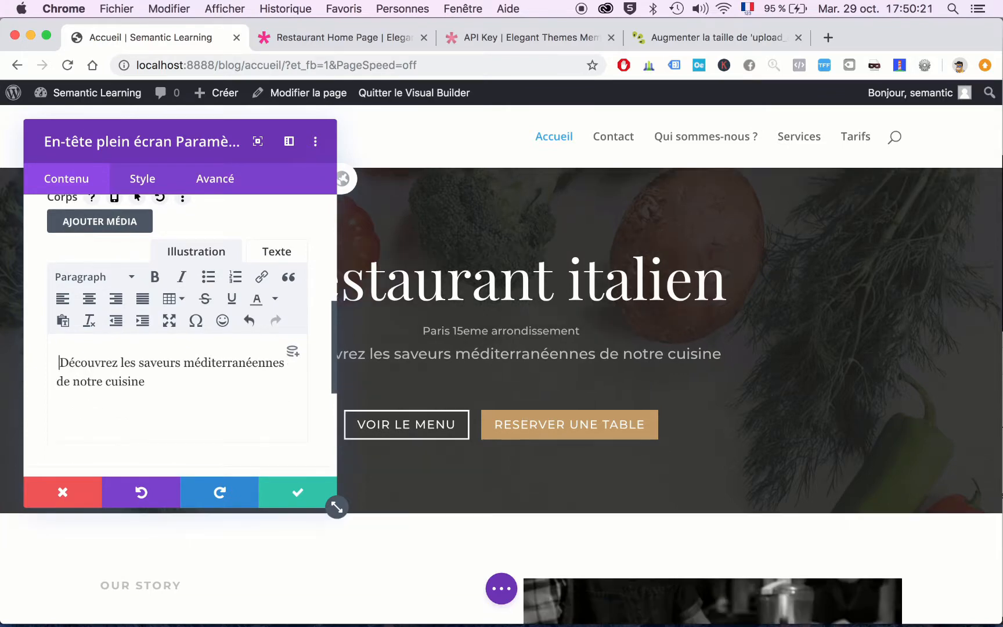
pyautogui.press('Return')
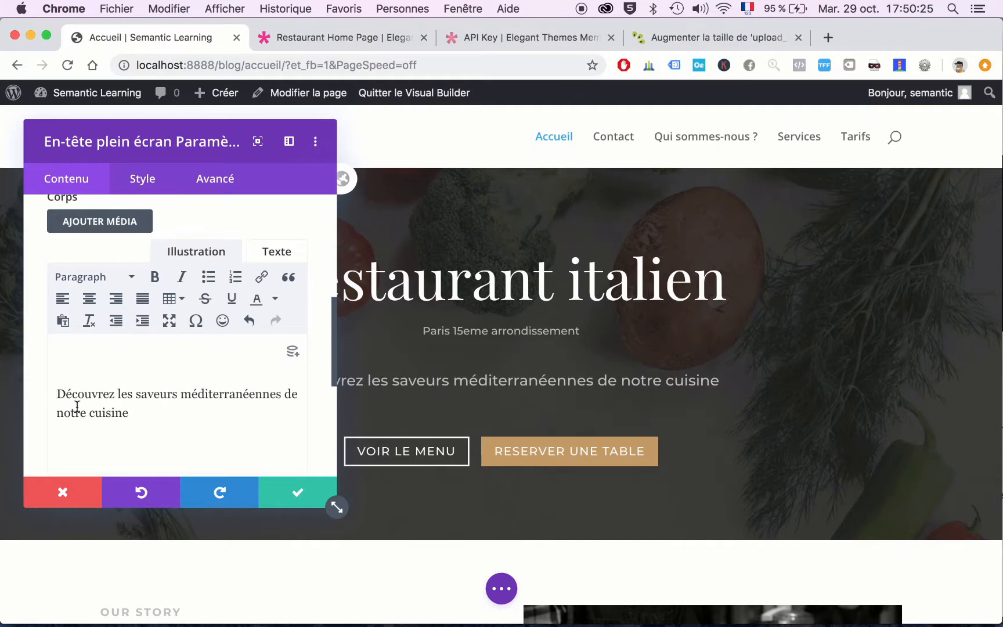
pyautogui.click(294, 491)
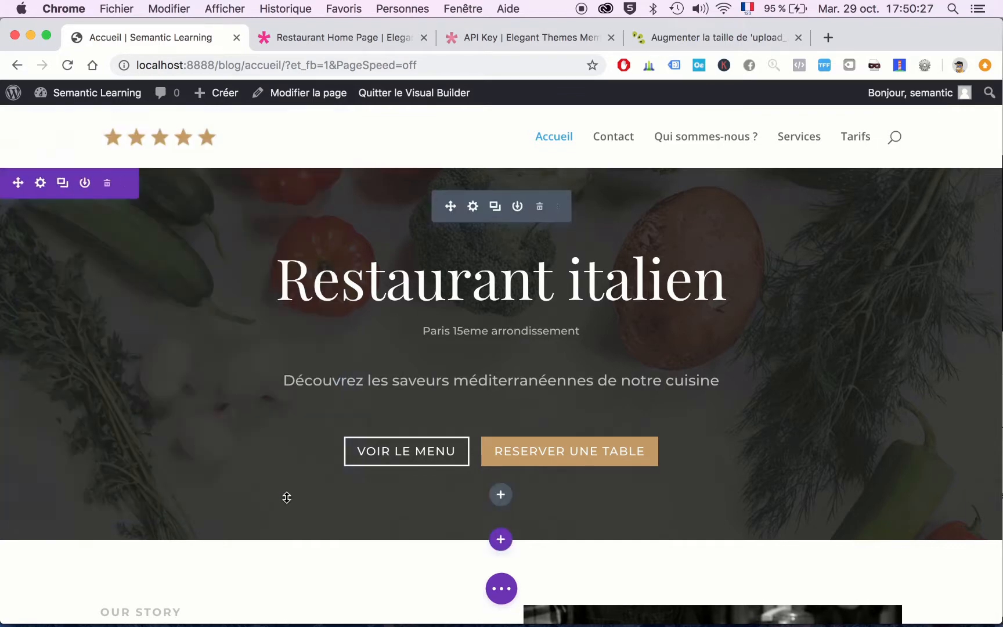
# - Replace the "Our Story" label above the welcome heading with "Notre histoire" and save the text module
pyautogui.scroll(-6, 457, 313)
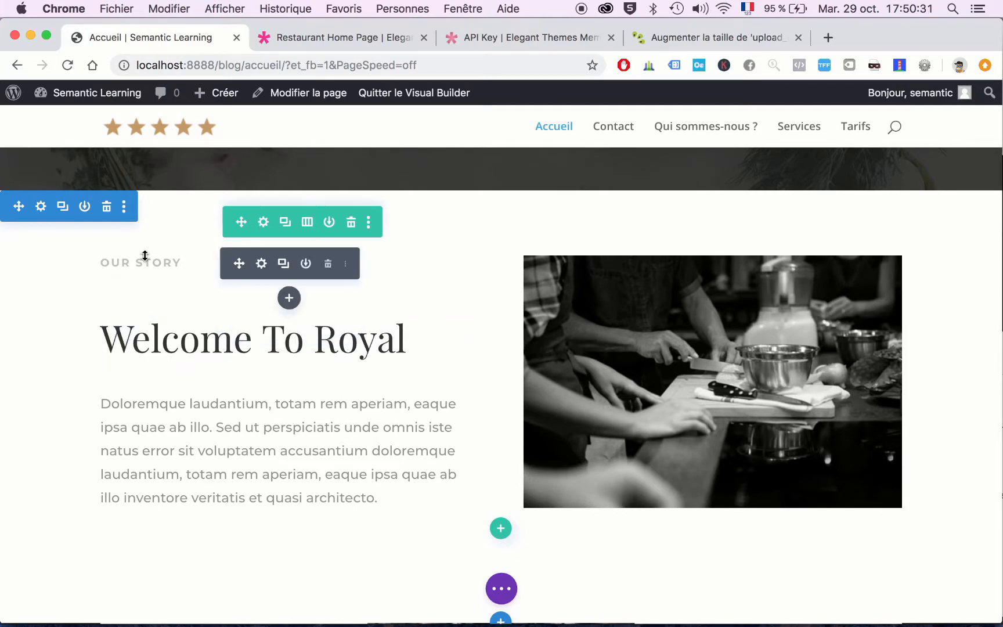
pyautogui.click(263, 264)
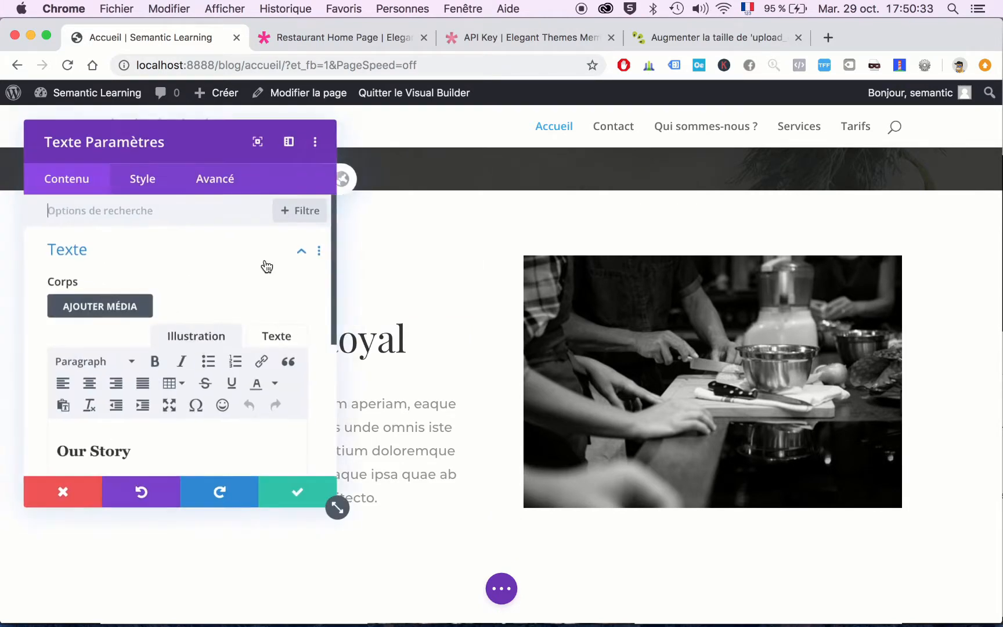
pyautogui.scroll(-2, 128, 444)
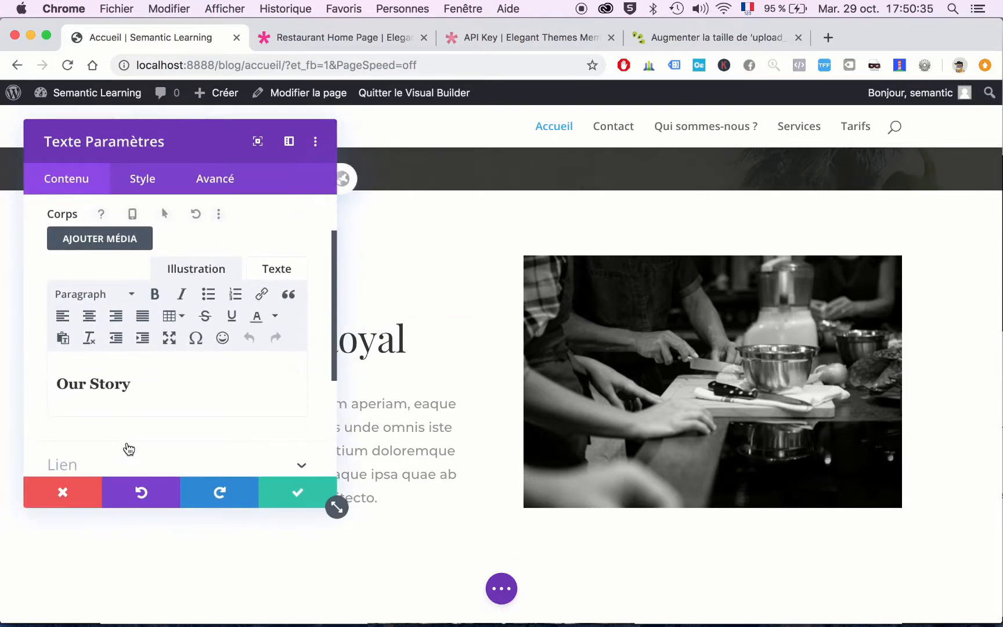
pyautogui.tripleClick(153, 384)
pyautogui.write('Notre ')
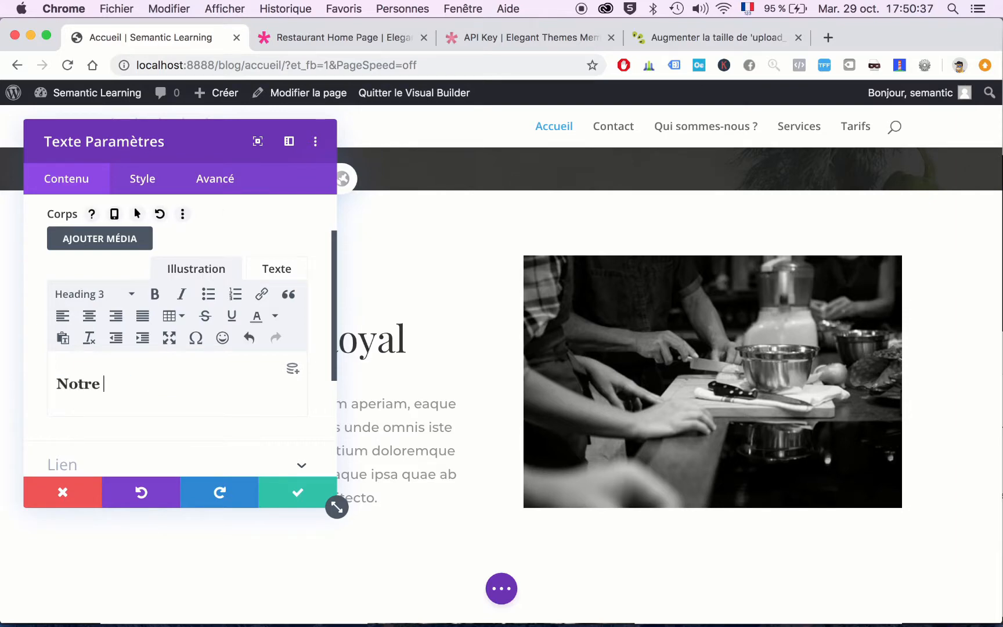
pyautogui.write('histoire')
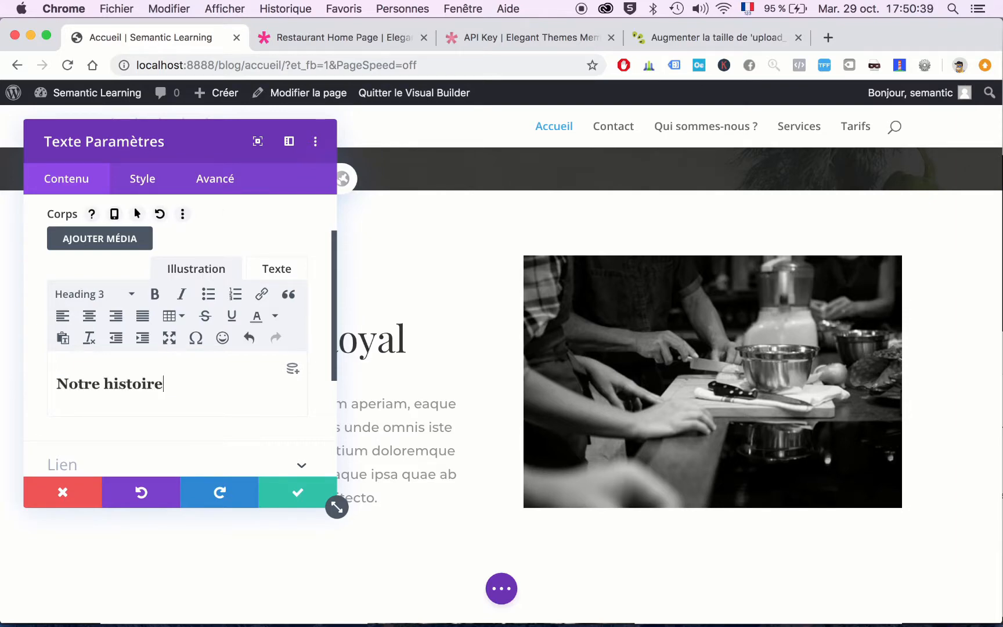
pyautogui.click(297, 499)
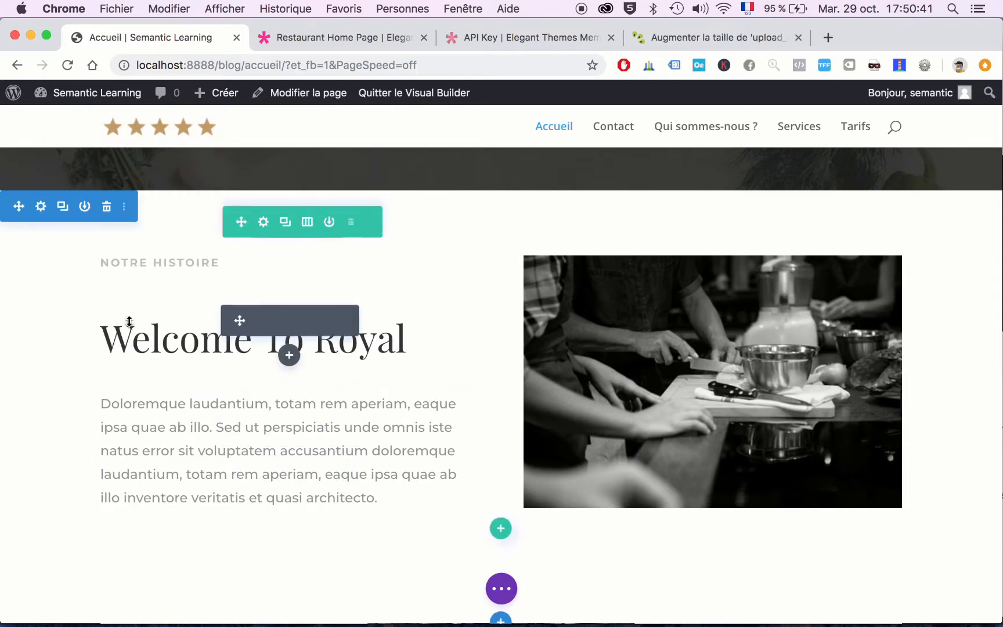
pyautogui.scroll(-3, 369, 344)
pyautogui.scroll(-2, 370, 343)
pyautogui.scroll(4, 177, 342)
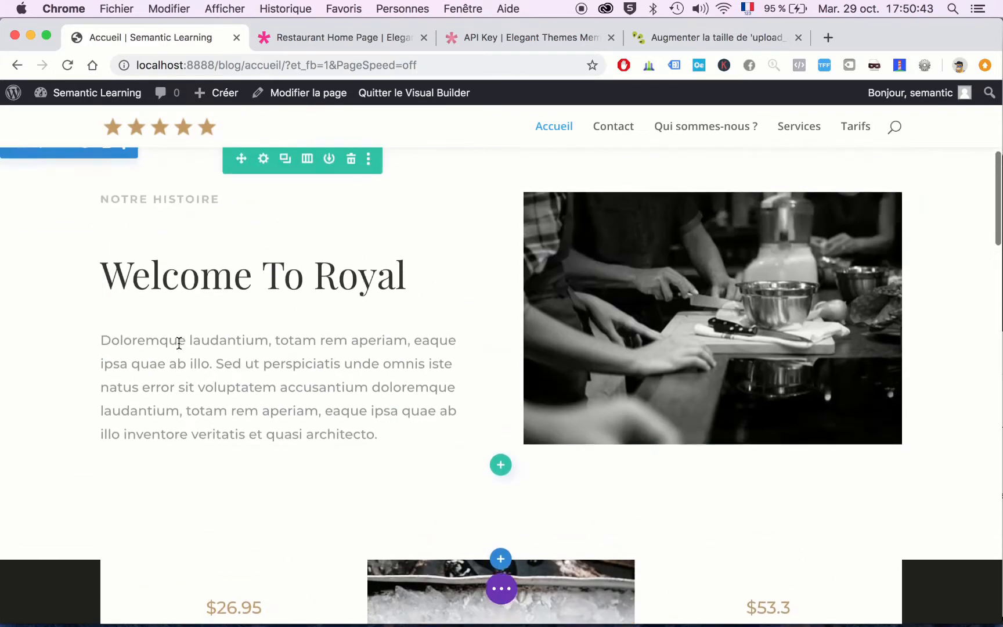
pyautogui.scroll(-10, 43, 312)
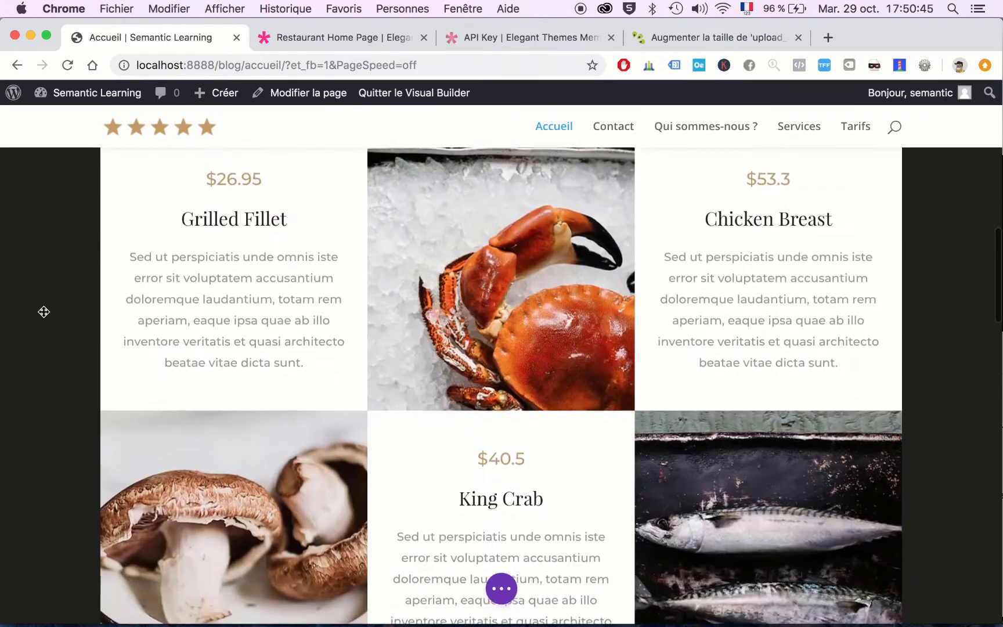
pyautogui.scroll(2, 44, 311)
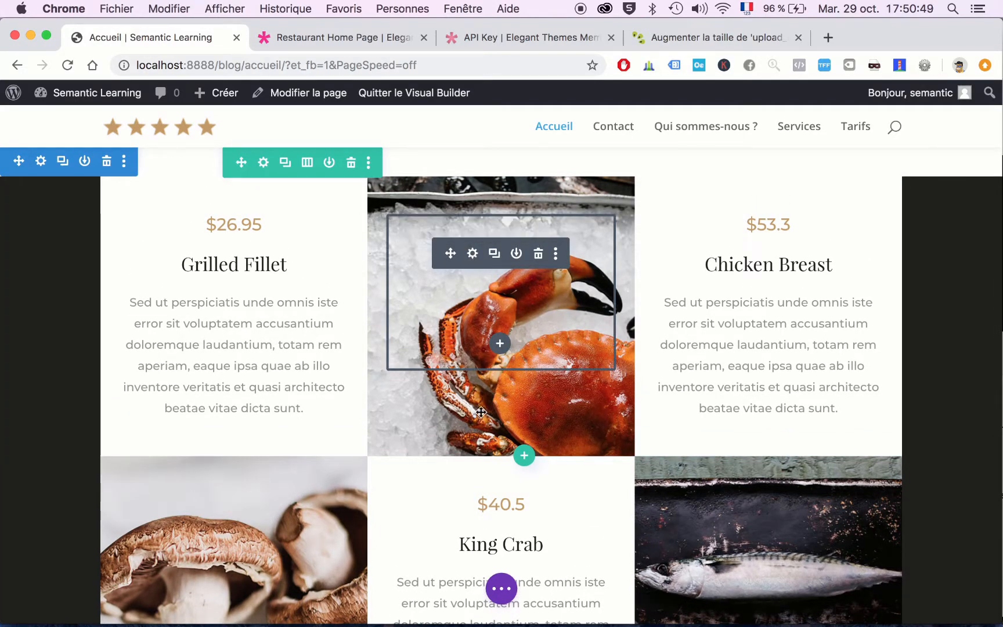
pyautogui.scroll(3, 433, 296)
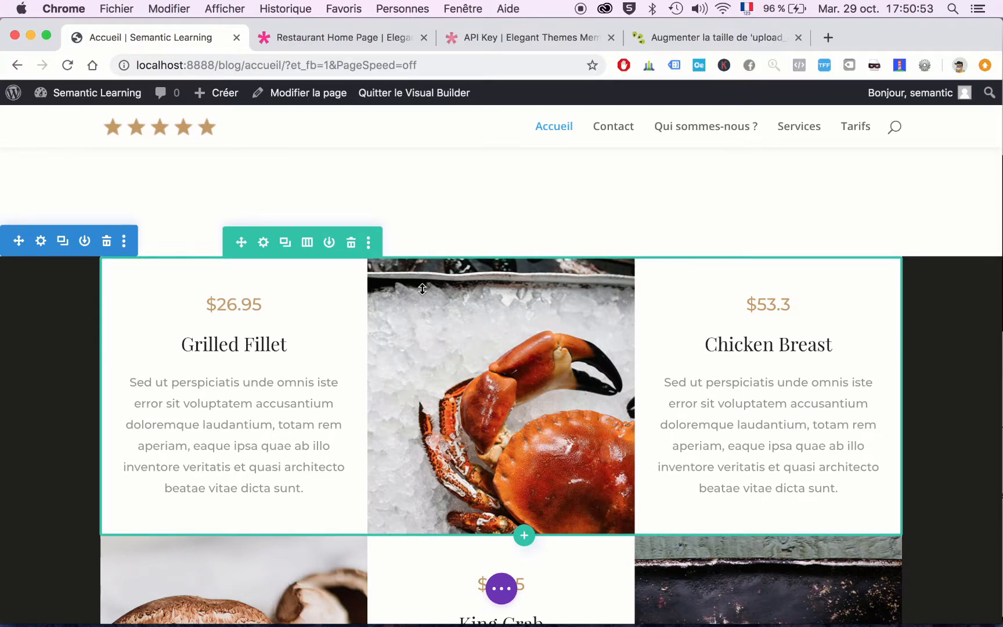
pyautogui.scroll(-2, 422, 288)
pyautogui.click(467, 286)
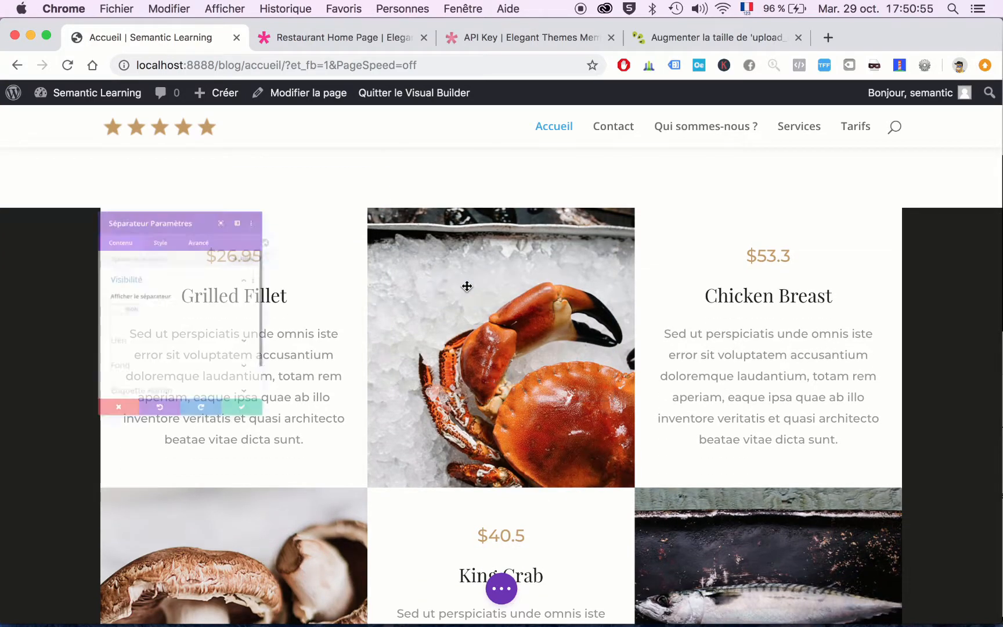
pyautogui.click(140, 412)
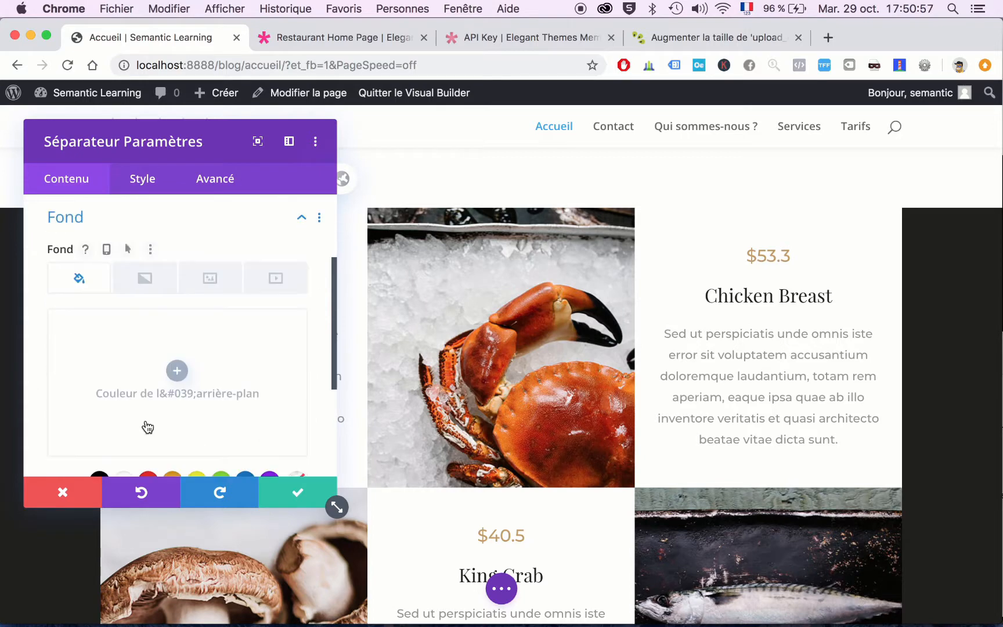
pyautogui.click(209, 276)
pyautogui.scroll(-3, 210, 267)
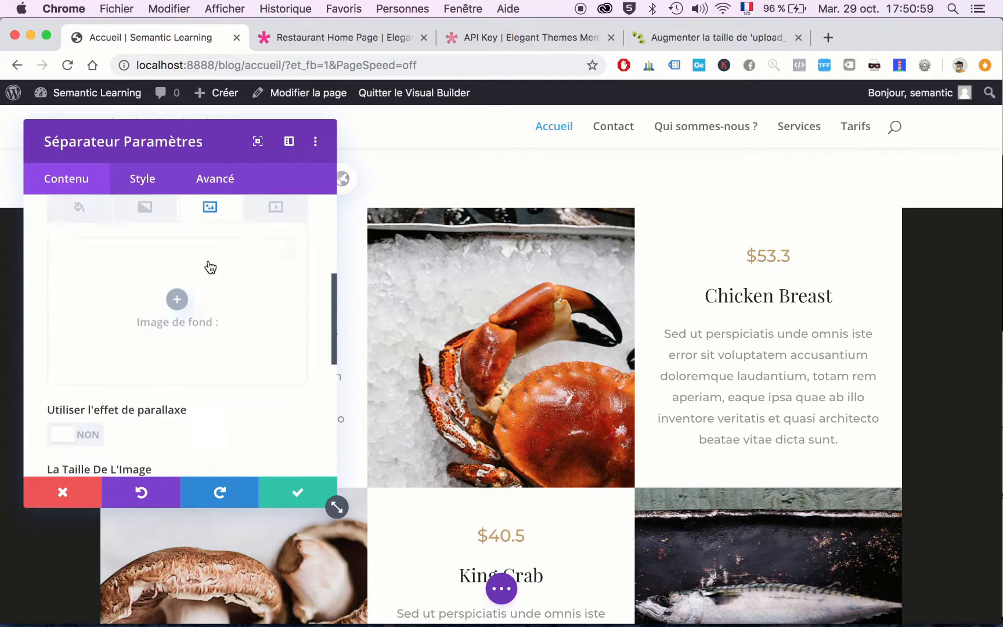
pyautogui.scroll(5, 210, 267)
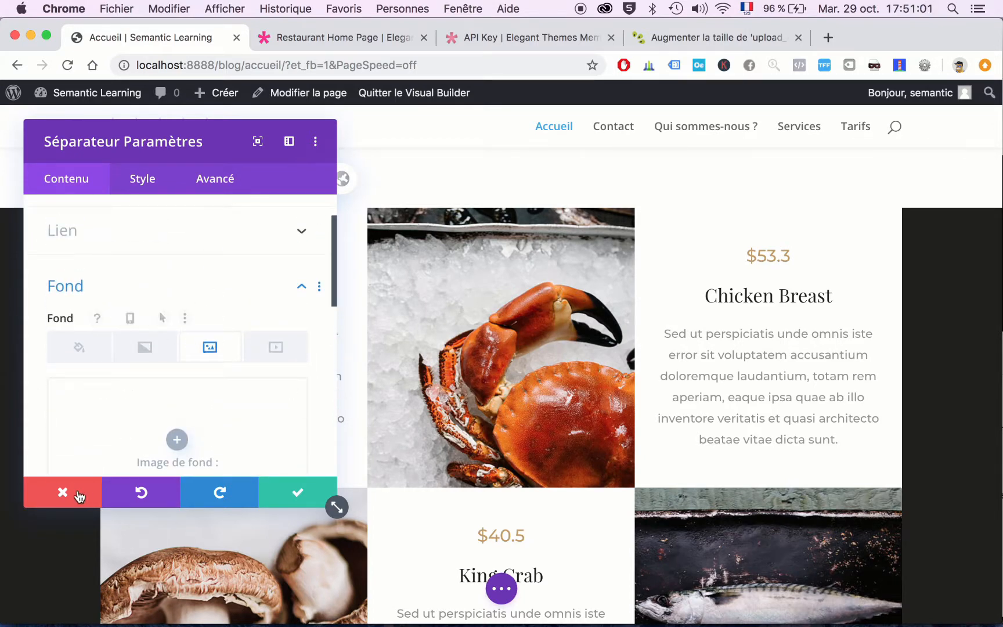
pyautogui.click(80, 495)
# - Try a two-column structure on the Grilled Fillet row, reselect three equal columns, and undo both layout changes
pyautogui.moveTo(471, 287)
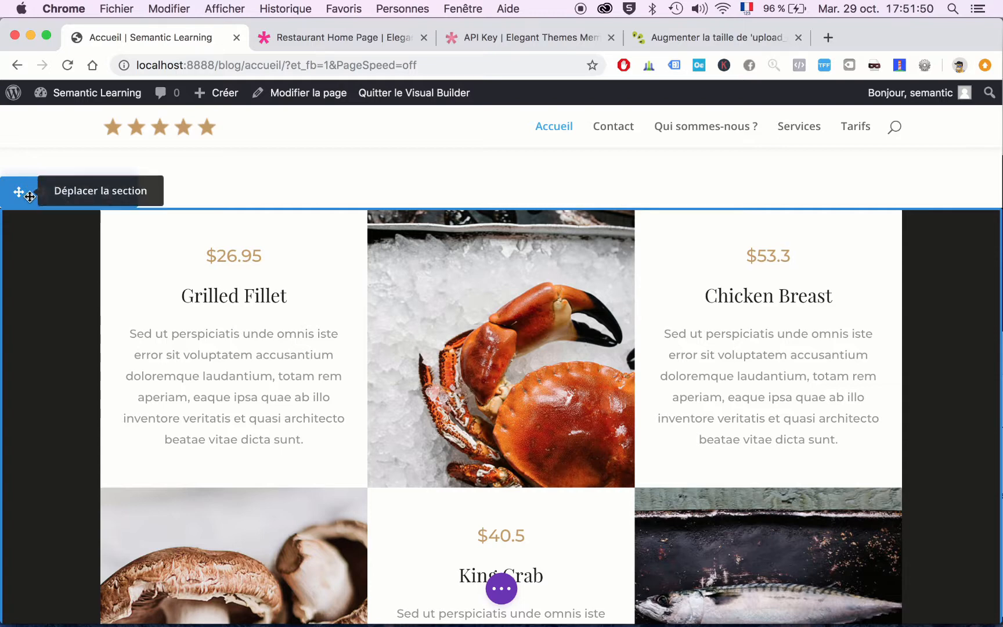
pyautogui.moveTo(199, 221)
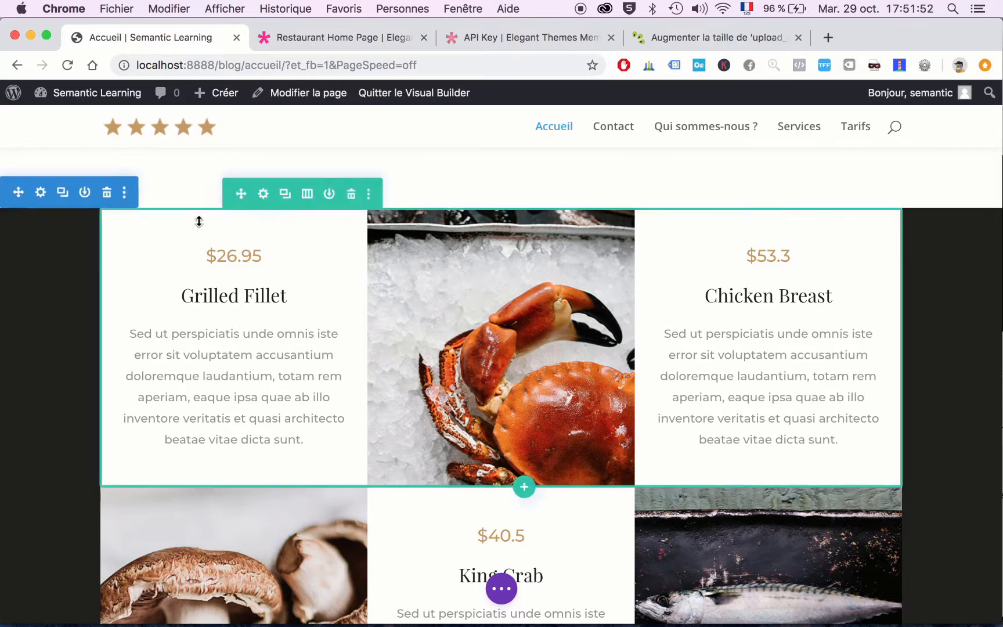
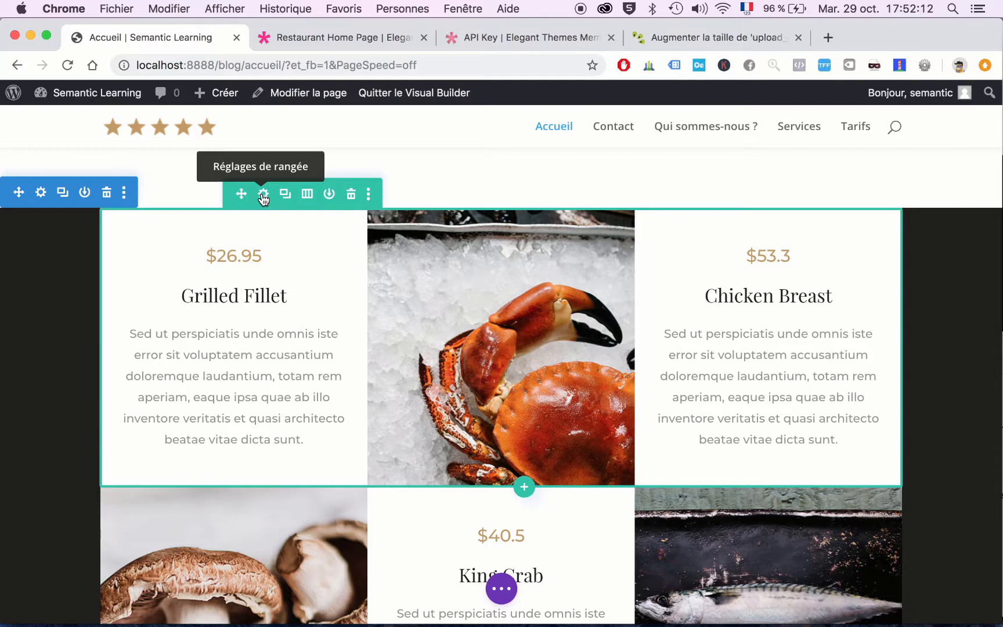
pyautogui.click(307, 194)
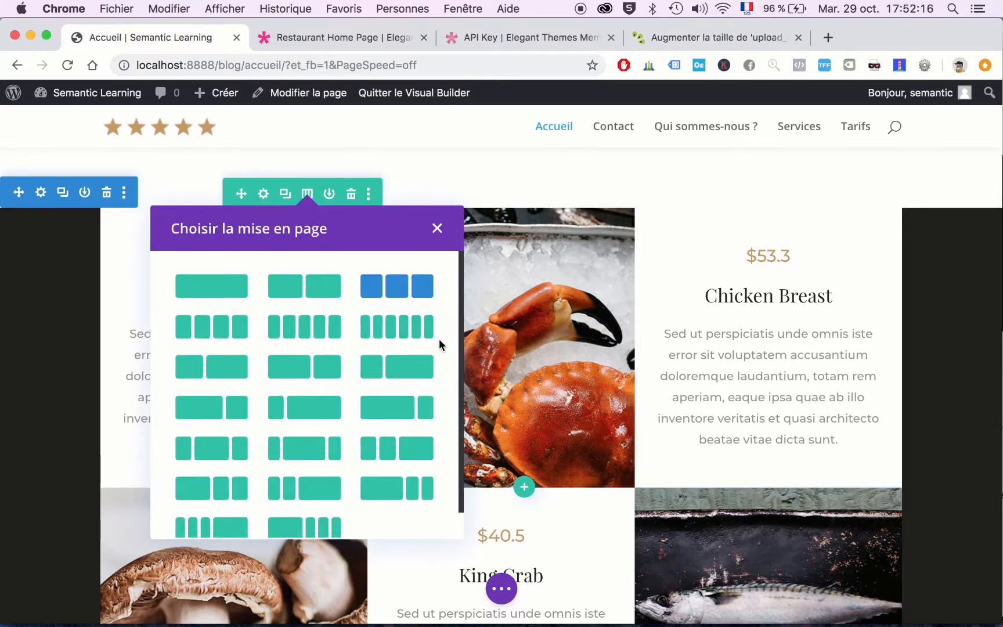
pyautogui.scroll(-1, 440, 342)
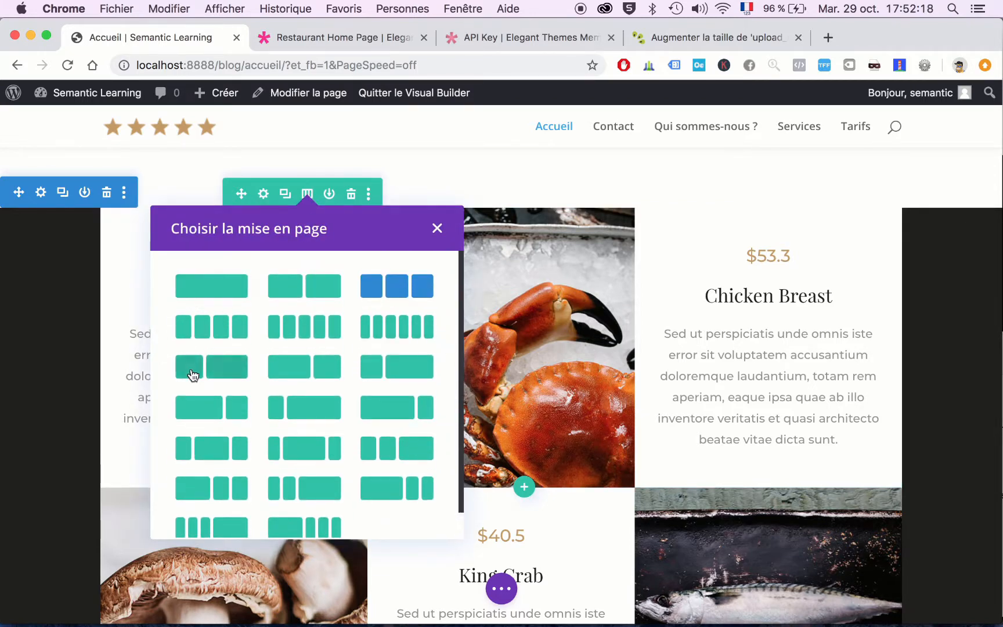
pyautogui.scroll(1, 214, 464)
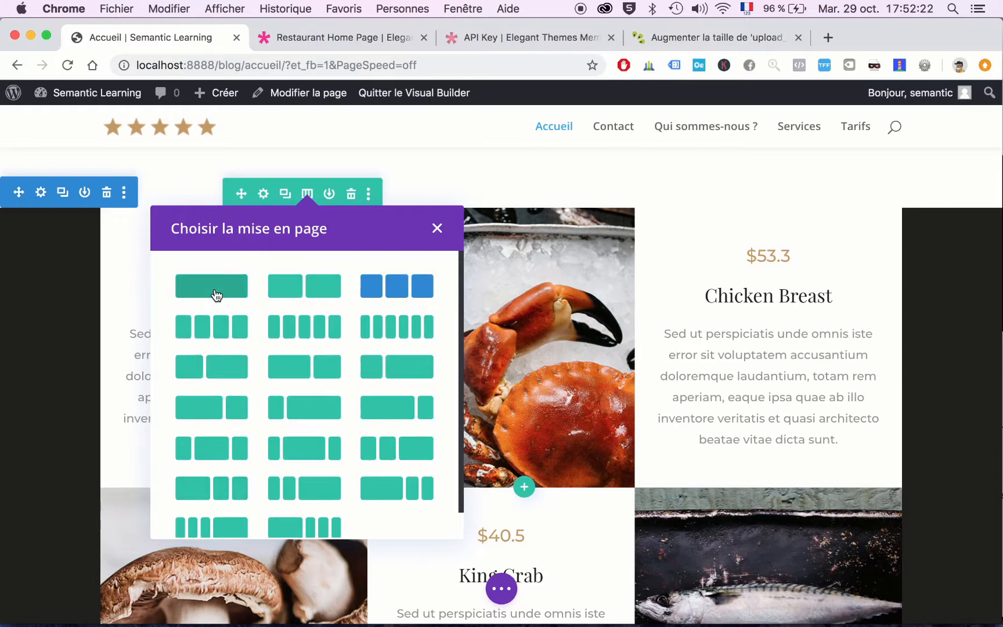
pyautogui.click(291, 289)
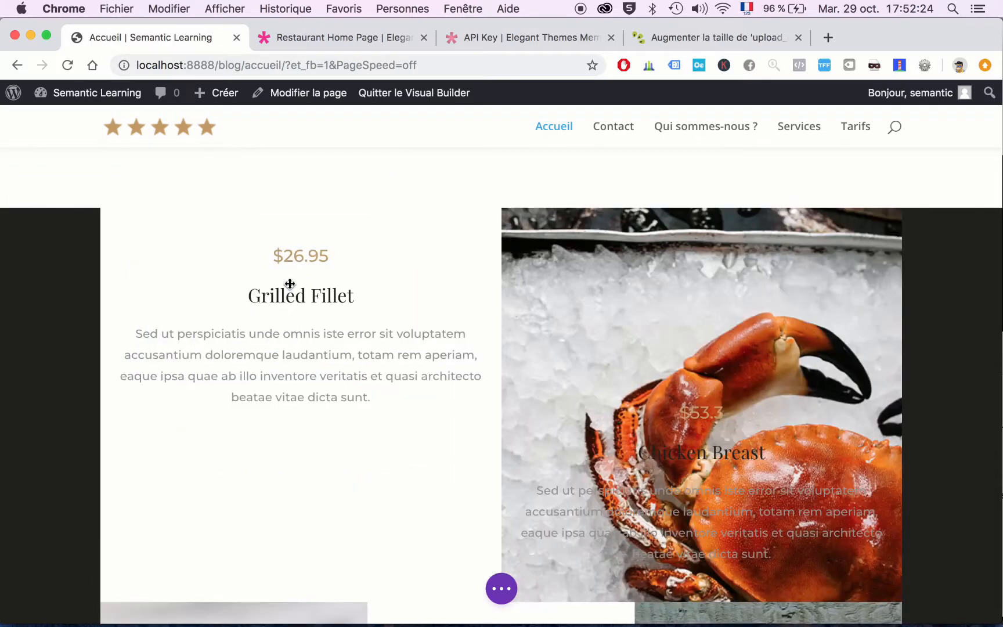
pyautogui.click(308, 200)
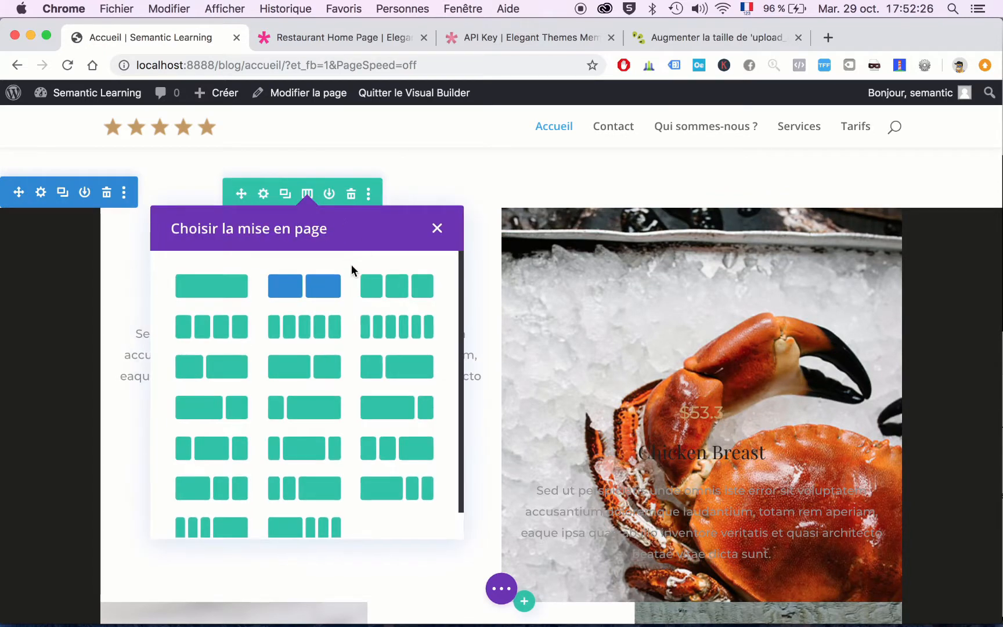
pyautogui.click(398, 286)
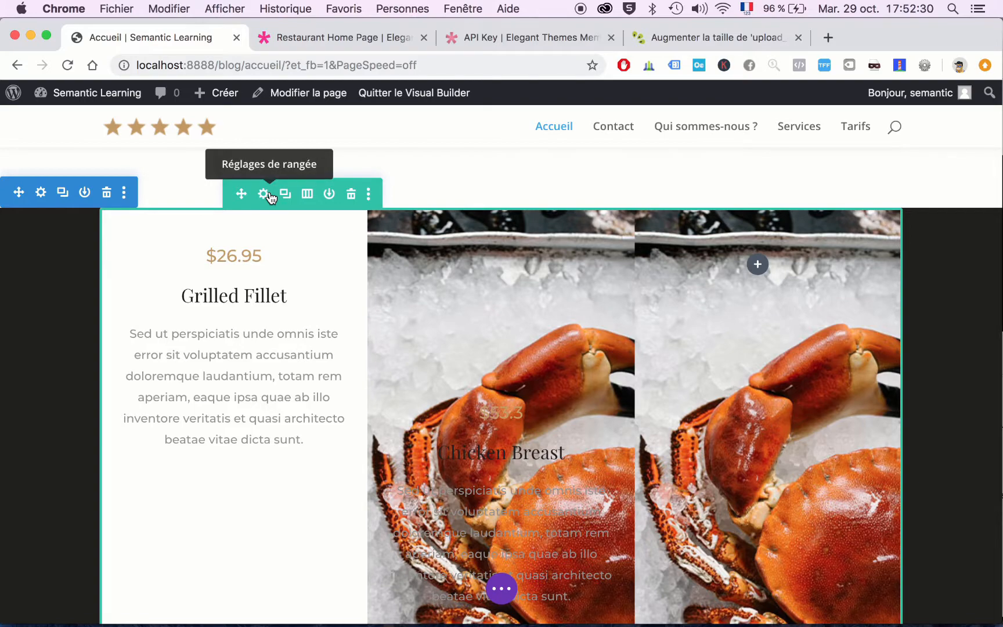
pyautogui.press('super+z')
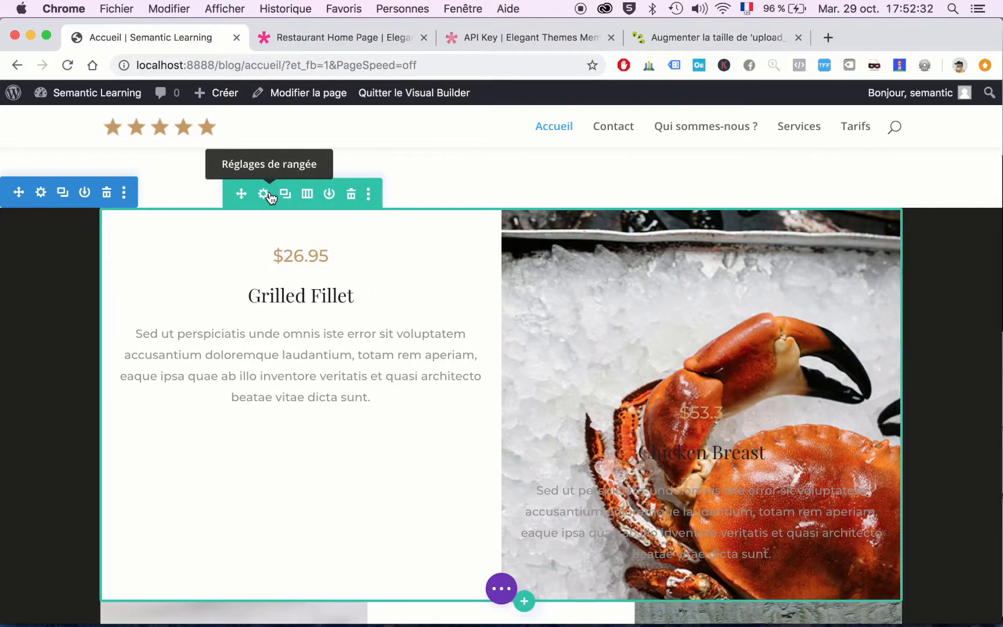
pyautogui.press('super+shift+z')
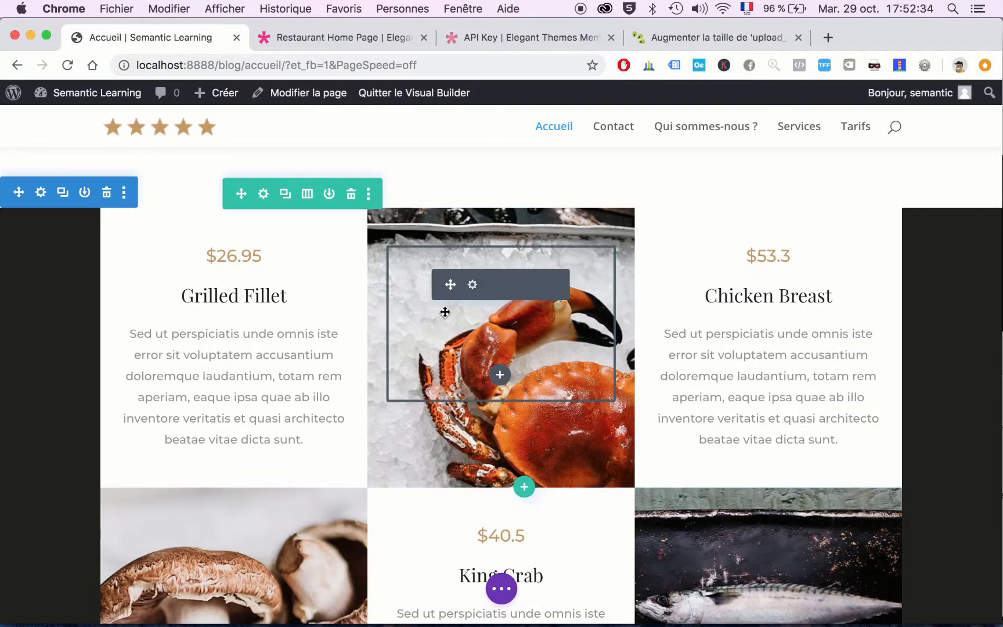
# - Replace the crab background image in the middle column of the Grilled Fillet row with food-11.jpg from the media library
pyautogui.click(263, 193)
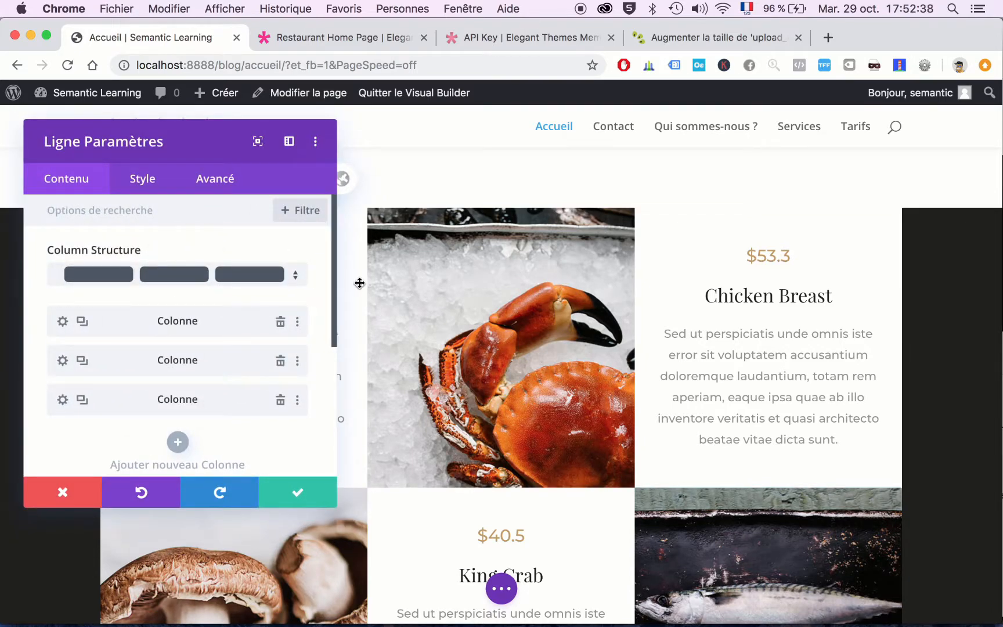
pyautogui.click(62, 362)
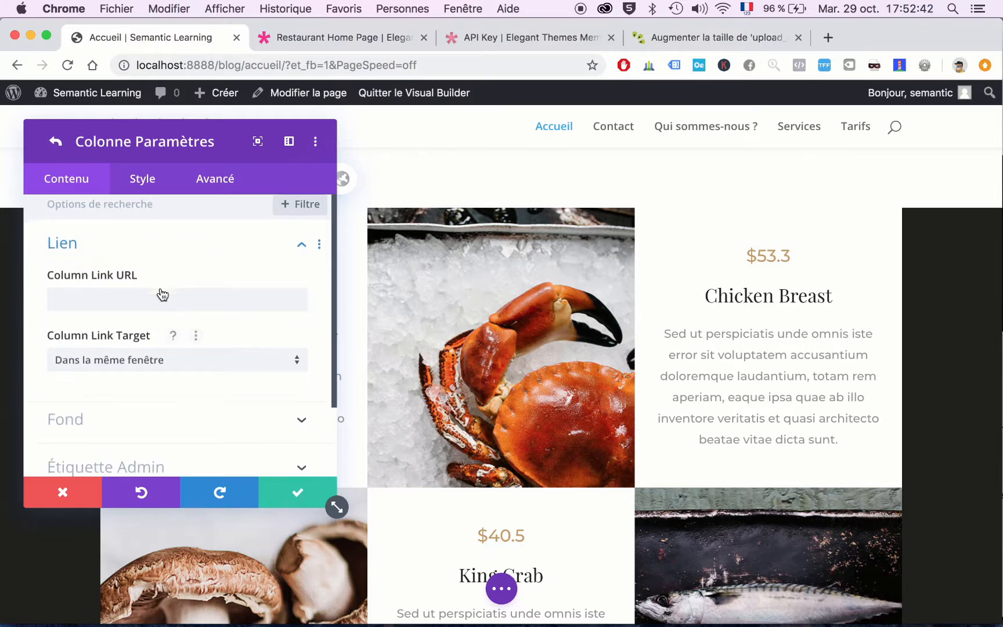
pyautogui.scroll(-3, 152, 330)
pyautogui.click(151, 341)
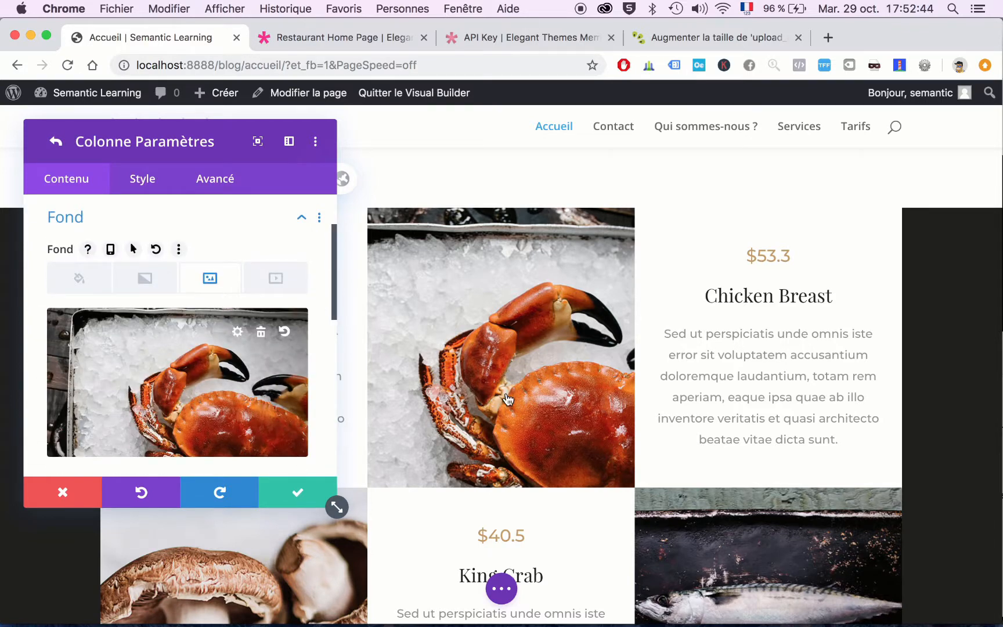
pyautogui.scroll(-2, 189, 394)
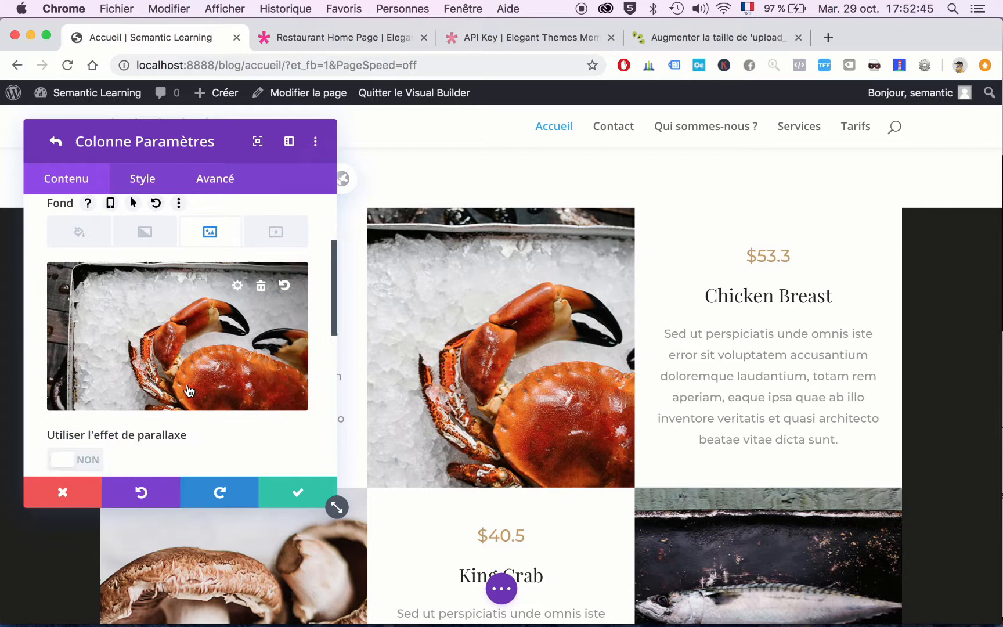
pyautogui.click(238, 288)
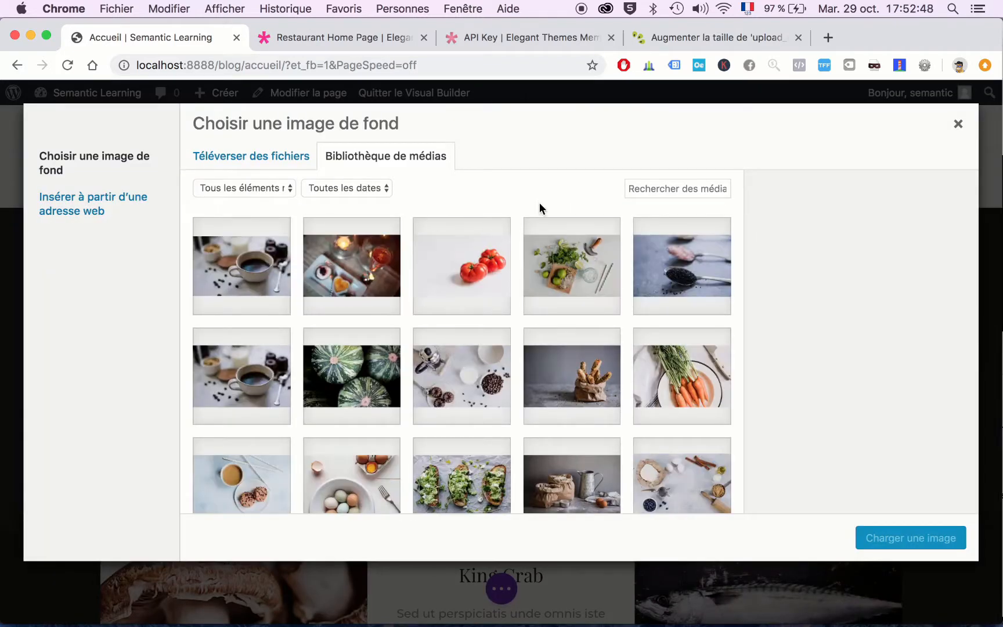
pyautogui.scroll(-2, 364, 271)
pyautogui.click(249, 329)
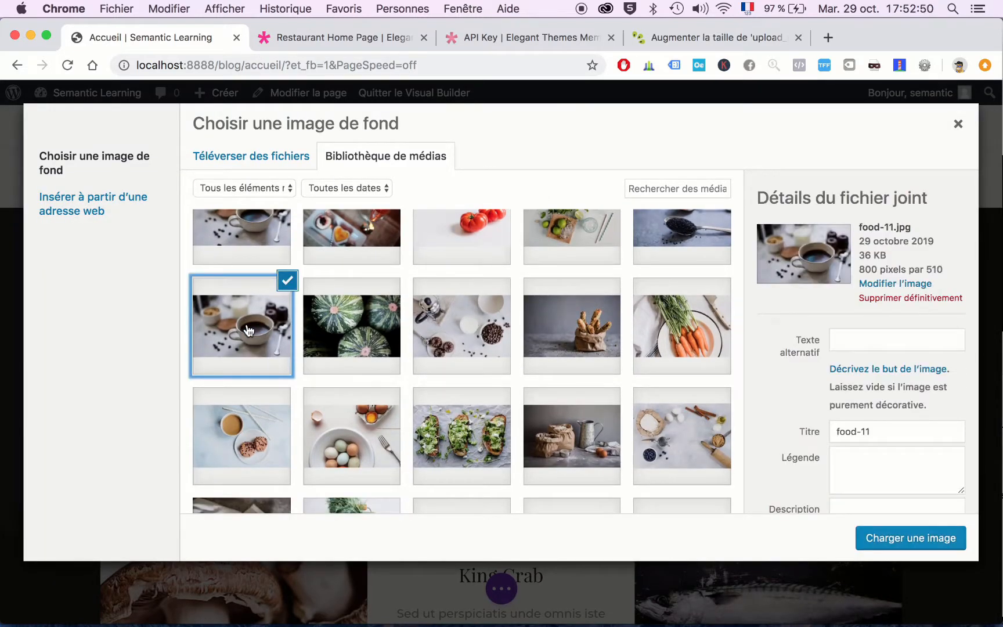
pyautogui.click(903, 540)
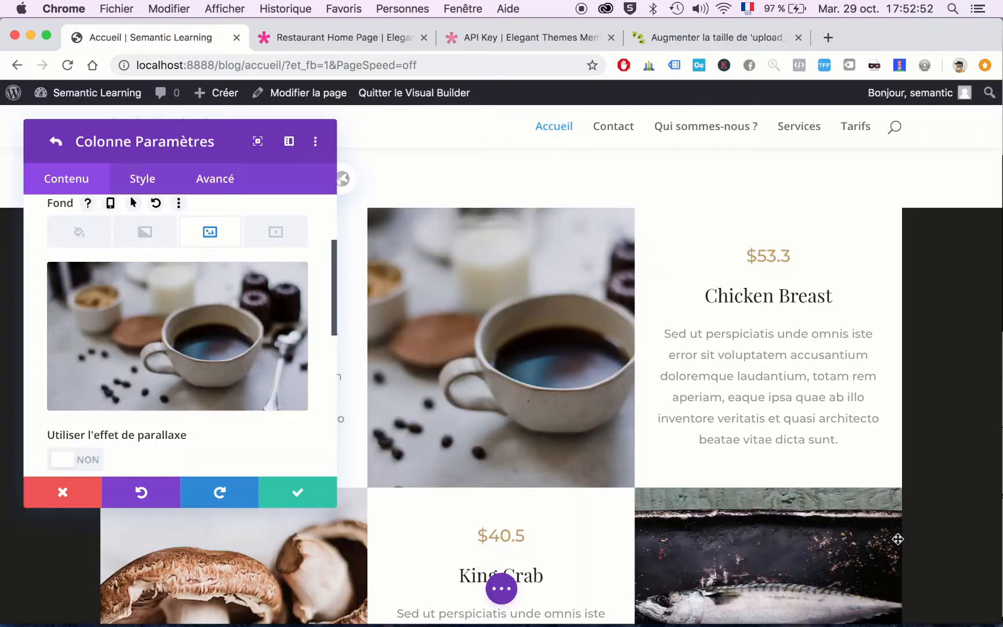
# - Try the Ajustement and Taille Réelle sizes for the middle column's background image, and set it back to Couvrir
pyautogui.scroll(-2, 506, 316)
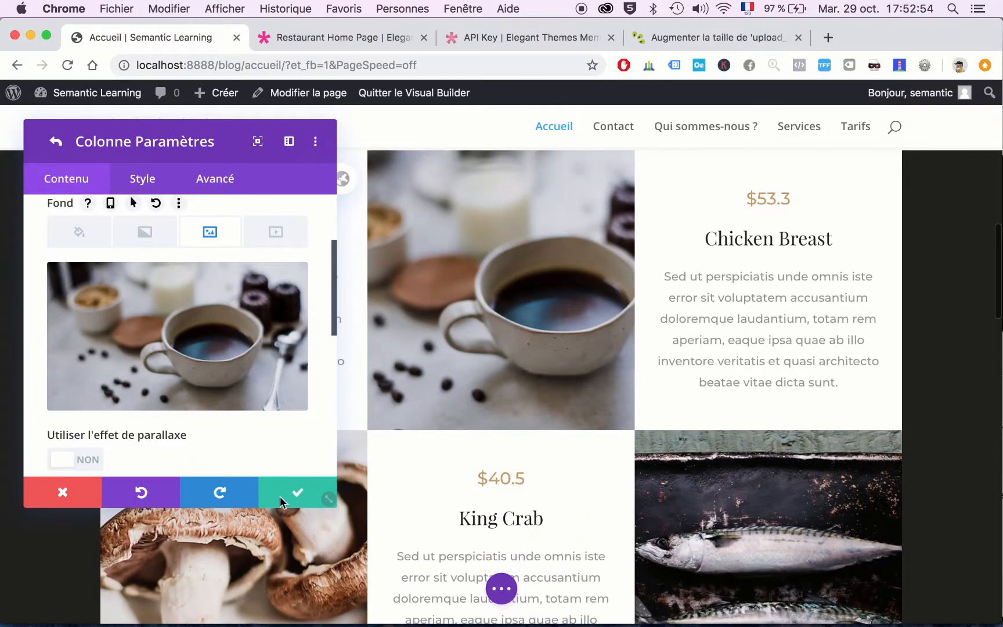
pyautogui.scroll(-2, 215, 409)
pyautogui.scroll(-1, 214, 412)
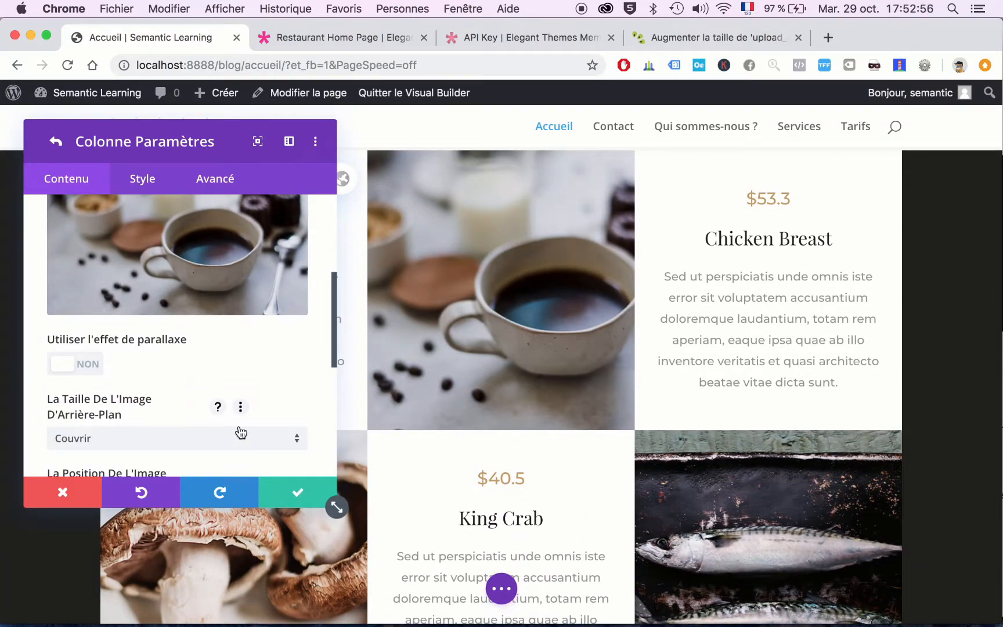
pyautogui.scroll(-2, 214, 409)
pyautogui.click(174, 348)
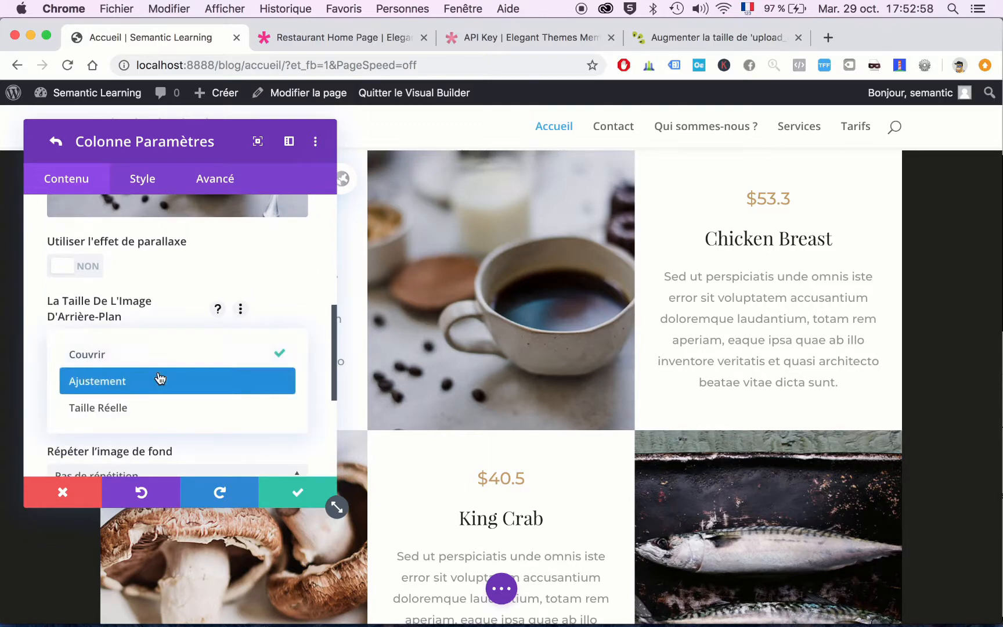
pyautogui.click(159, 379)
pyautogui.click(127, 348)
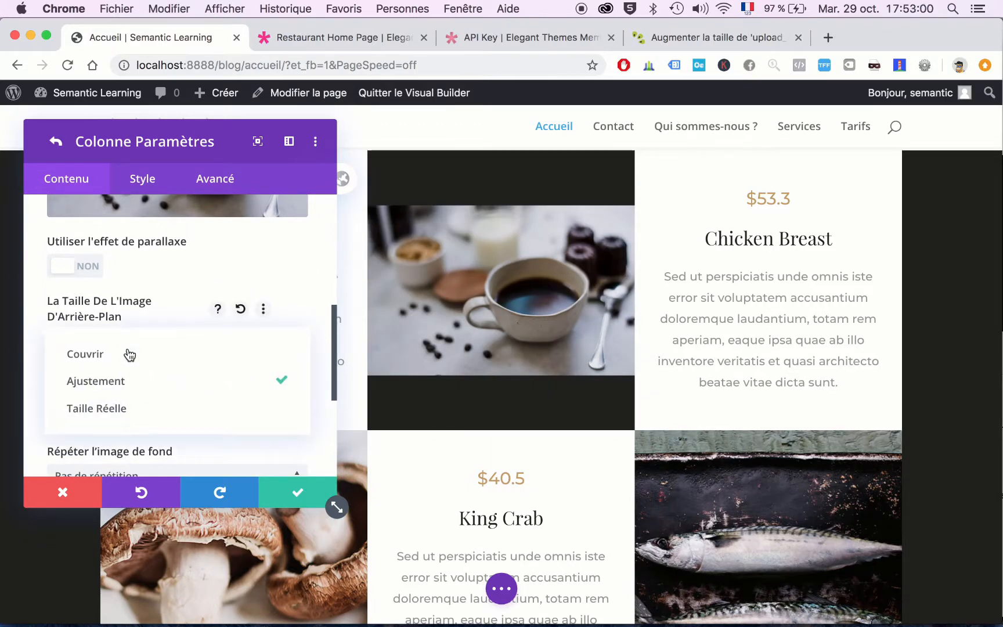
pyautogui.click(142, 412)
pyautogui.click(103, 345)
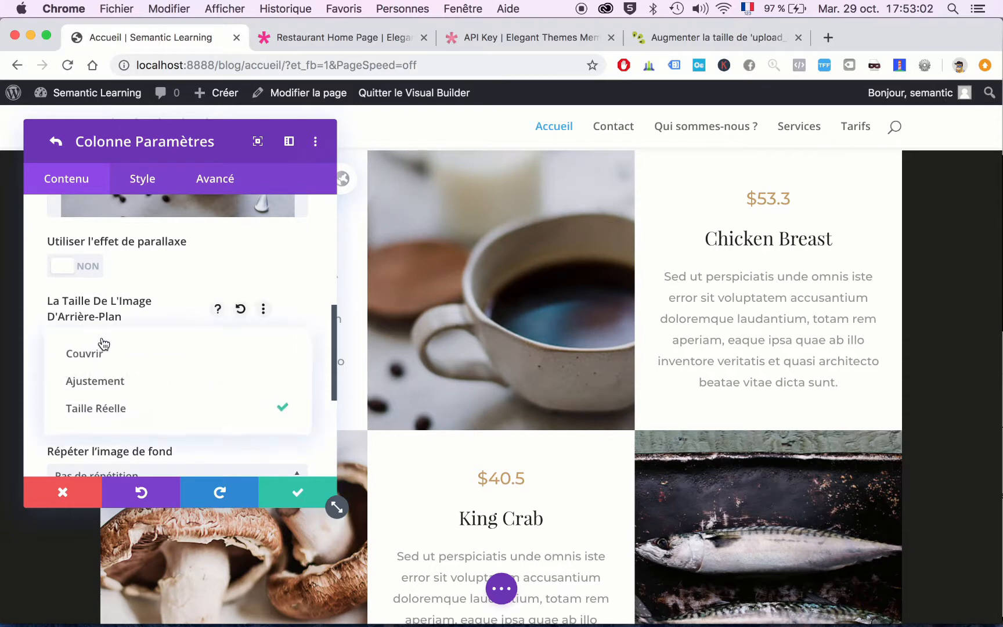
pyautogui.click(123, 356)
# - Try the En Haut À Gauche position for the middle column's background image, and return it to Centre
pyautogui.scroll(-1, 177, 359)
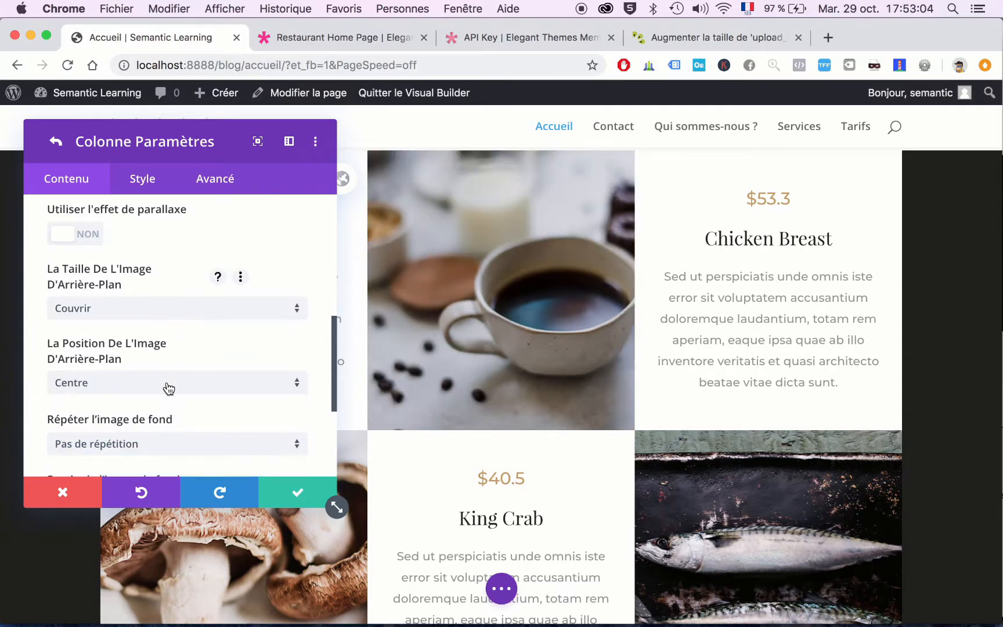
pyautogui.click(169, 388)
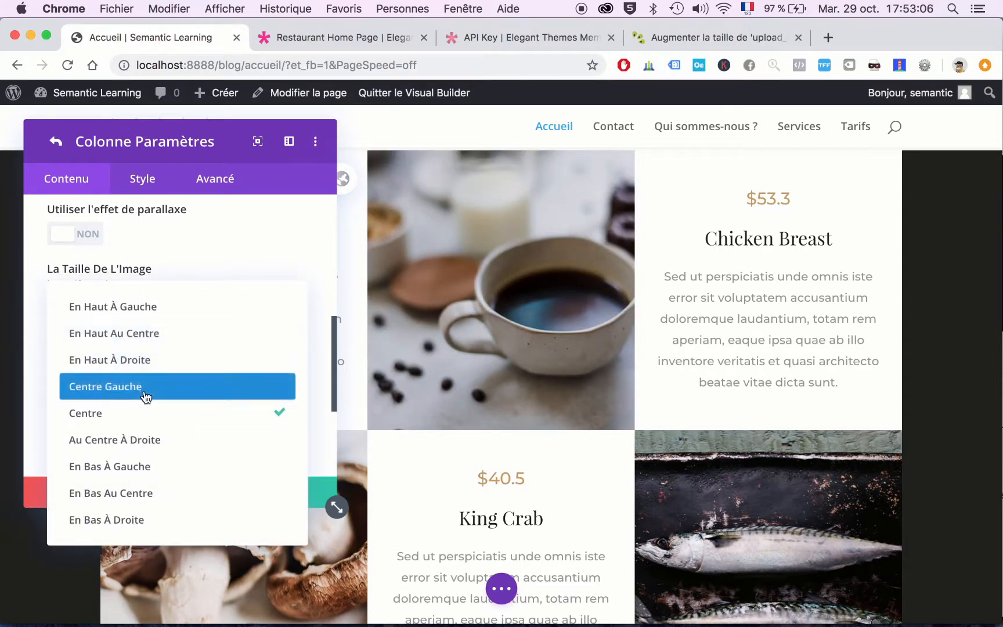
pyautogui.click(146, 306)
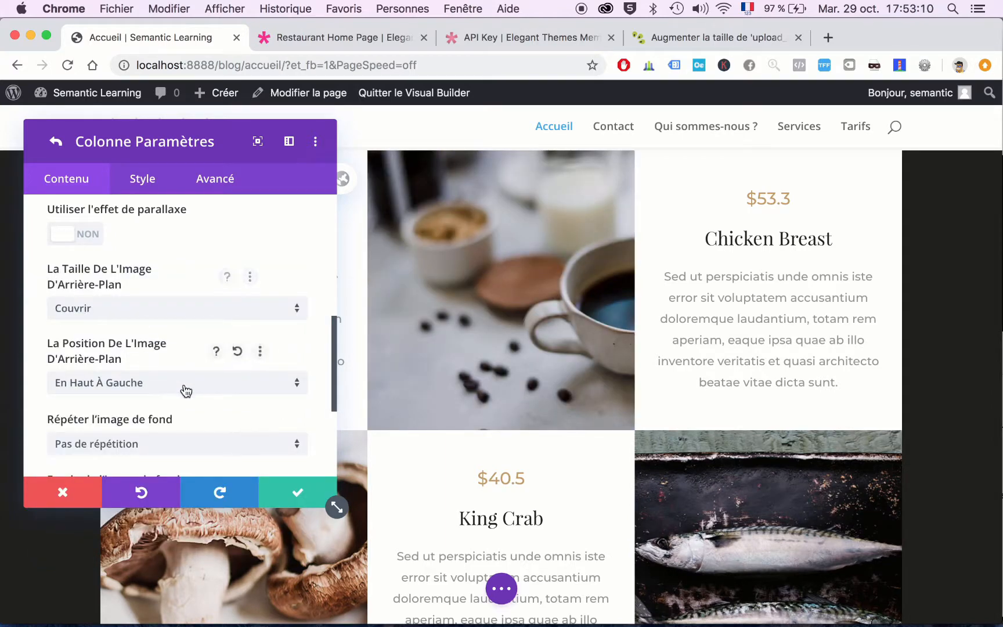
pyautogui.click(145, 386)
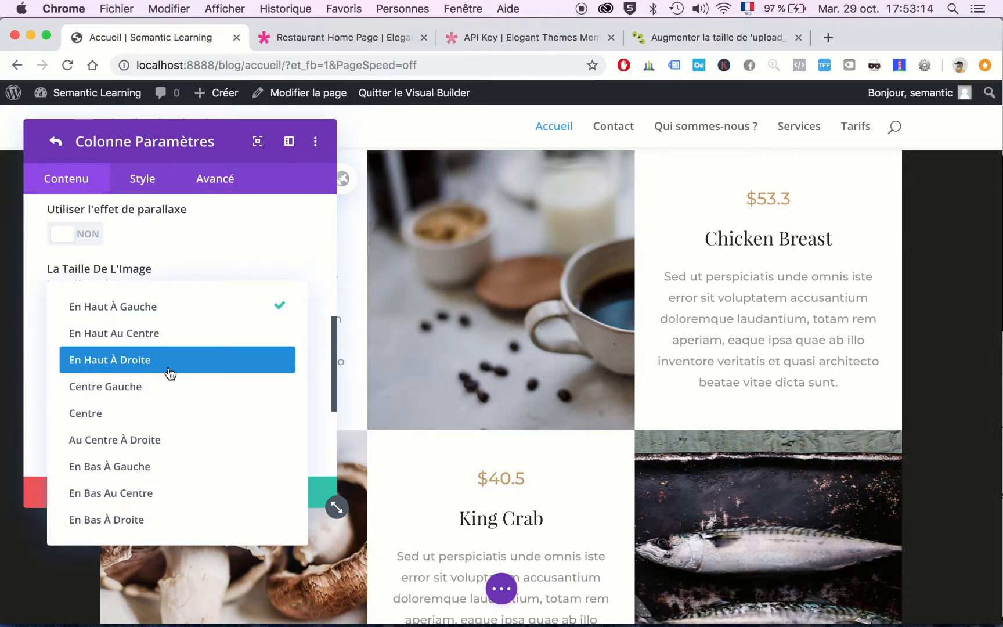
pyautogui.click(134, 409)
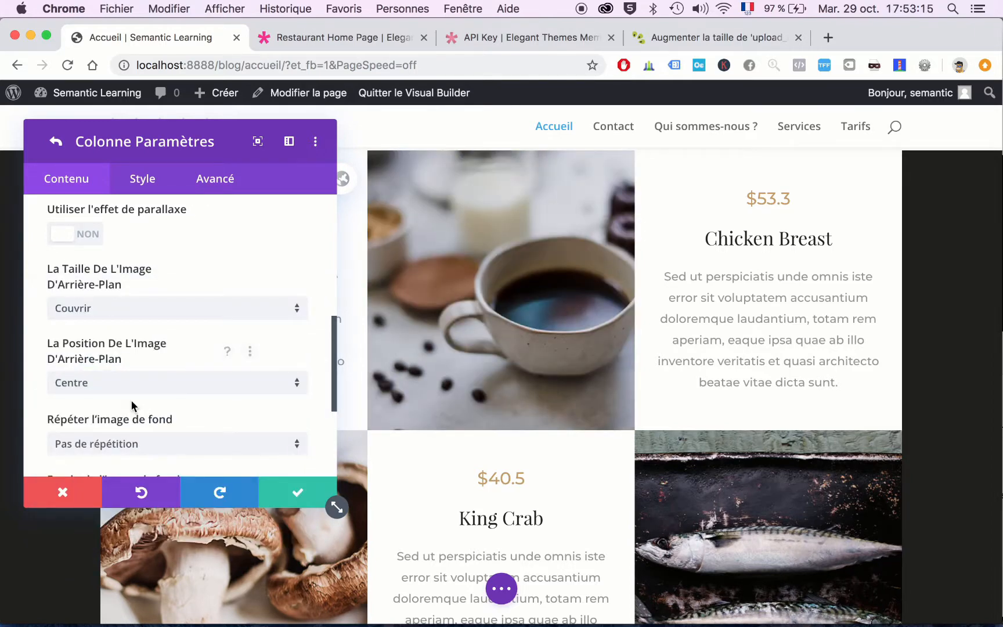
# - Apply the middle column's background image settings and save the Accueil page
pyautogui.click(296, 493)
pyautogui.click(297, 494)
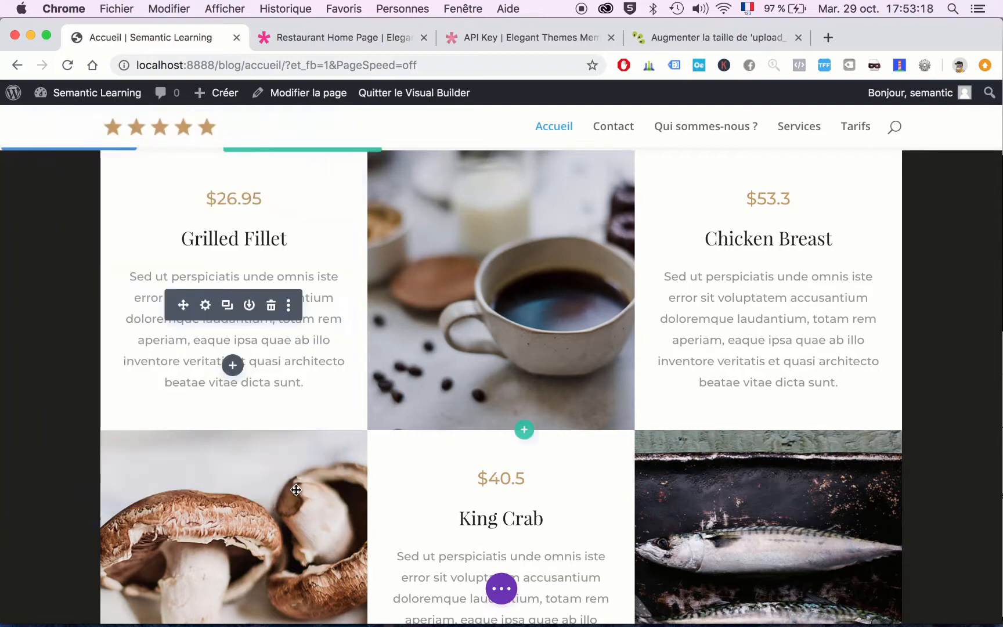
pyautogui.scroll(-5, 574, 342)
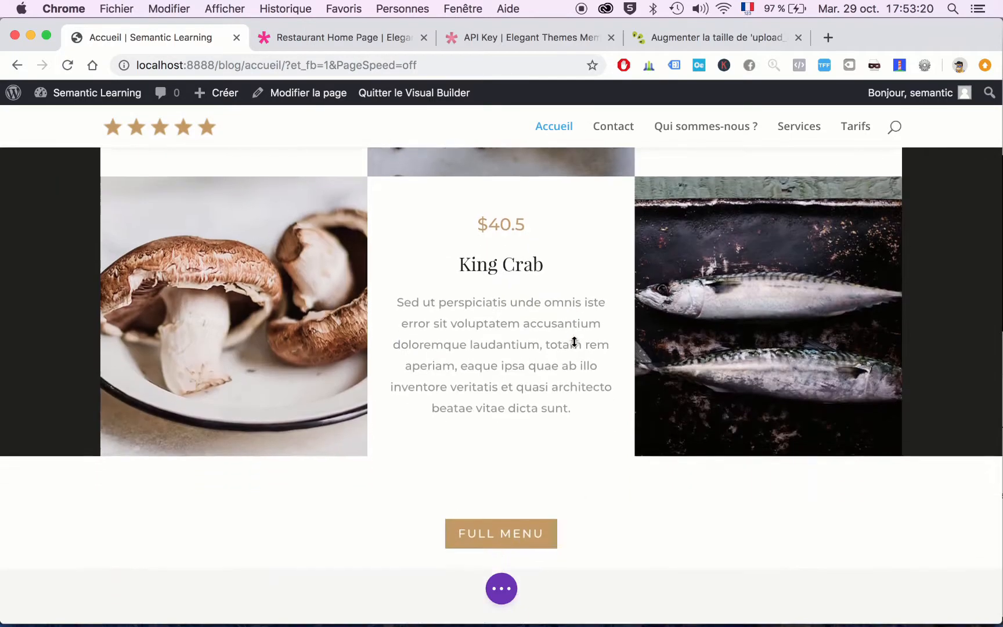
pyautogui.scroll(3, 574, 342)
pyautogui.scroll(-5, 574, 341)
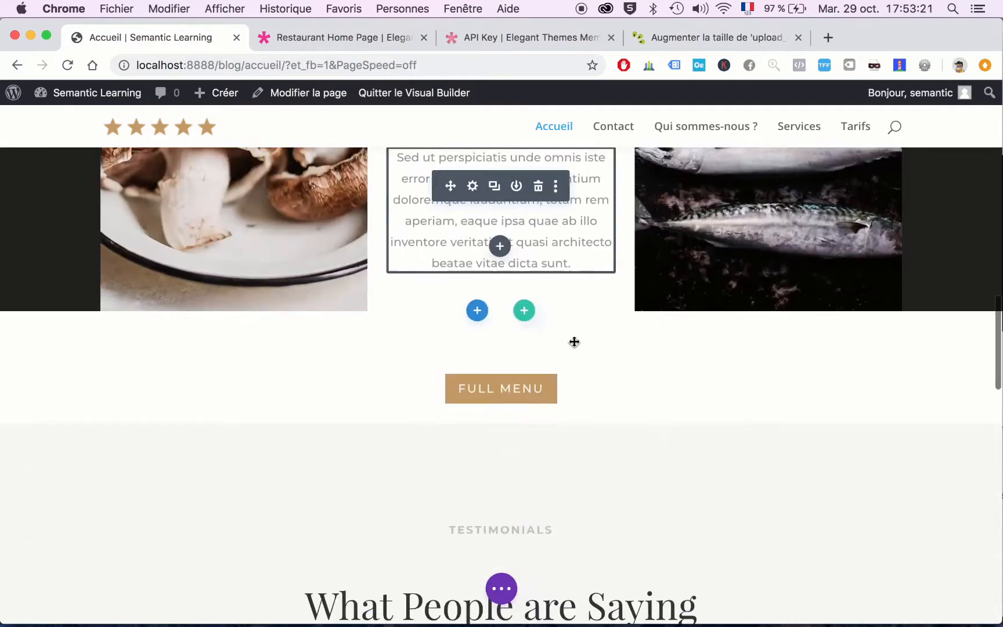
pyautogui.click(500, 588)
pyautogui.click(910, 594)
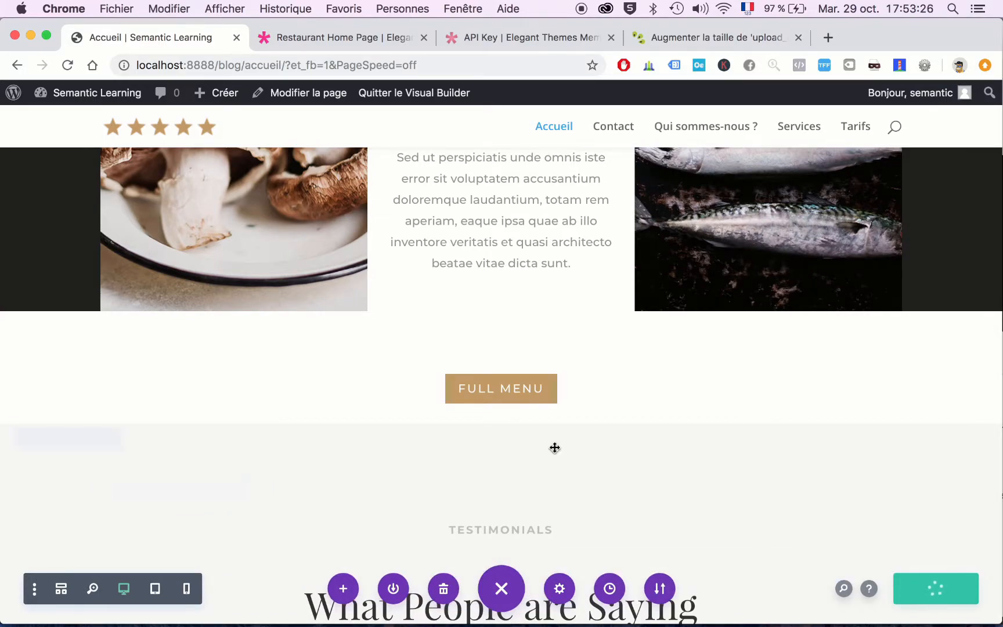
# - Return to the Restaurant italien header section and save the Accueil page again
pyautogui.scroll(20, 555, 448)
pyautogui.scroll(3, 555, 448)
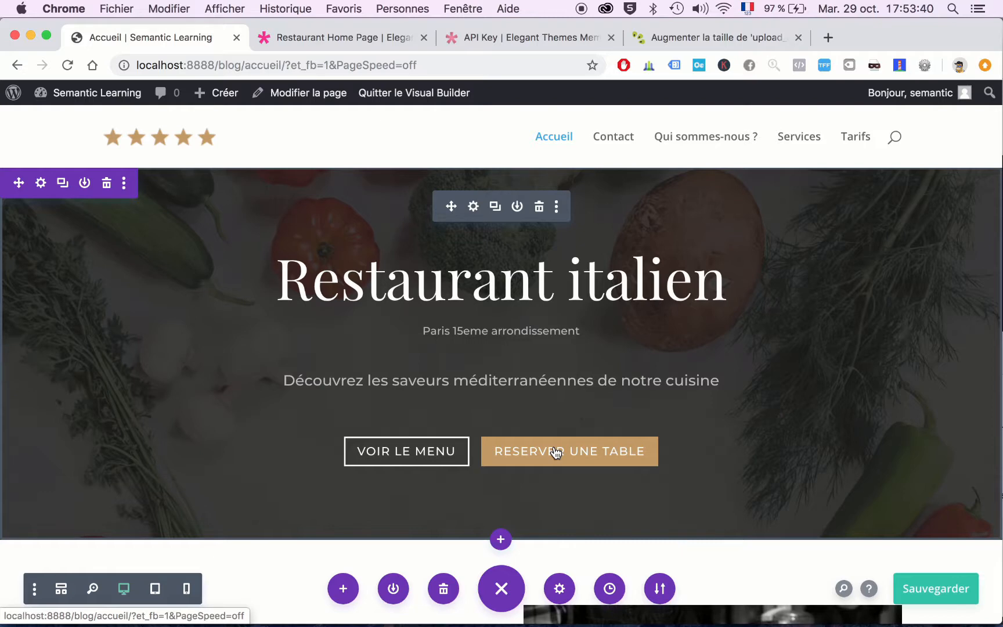
pyautogui.press('super+s')
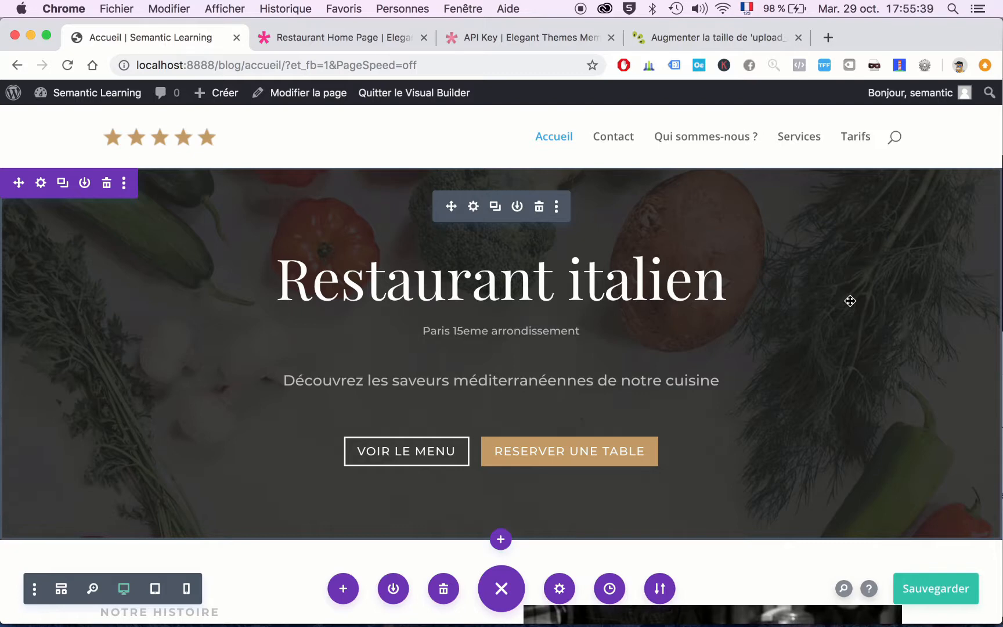
pyautogui.press('super+s')
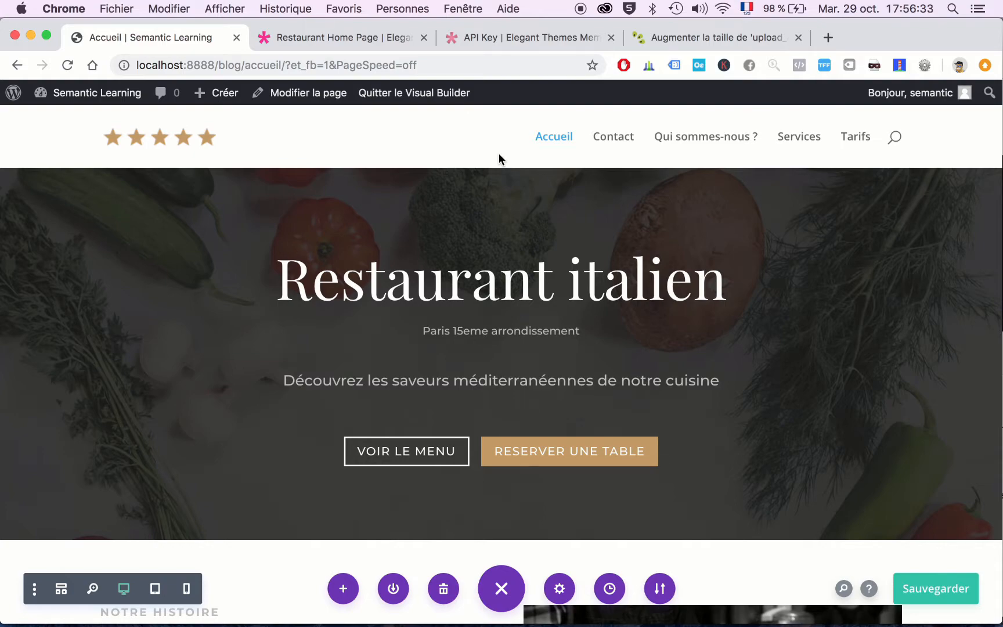
pyautogui.scroll(-1, 816, 290)
pyautogui.scroll(-10, 815, 289)
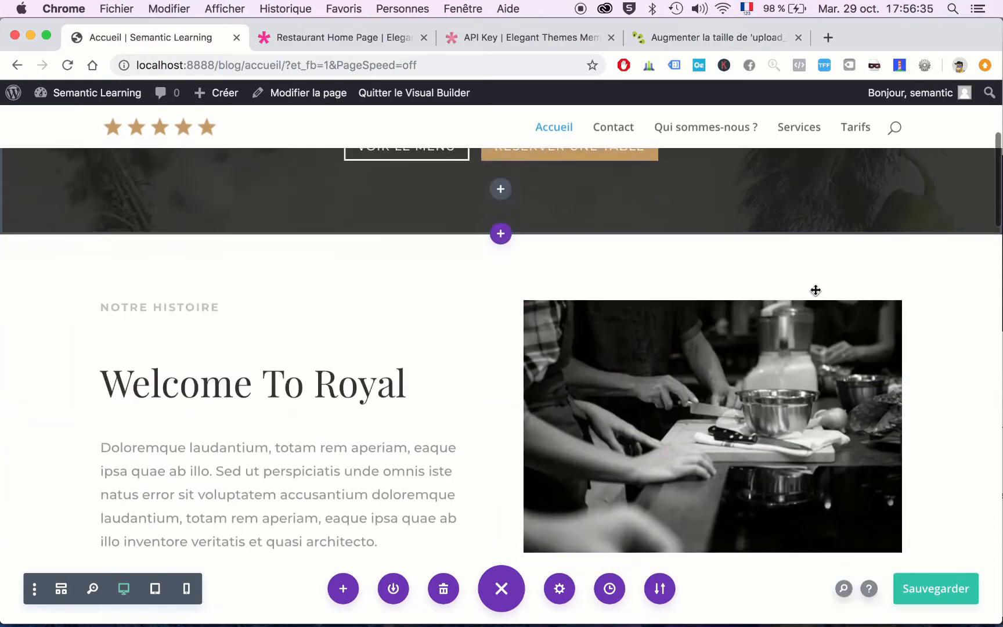
pyautogui.scroll(10, 816, 289)
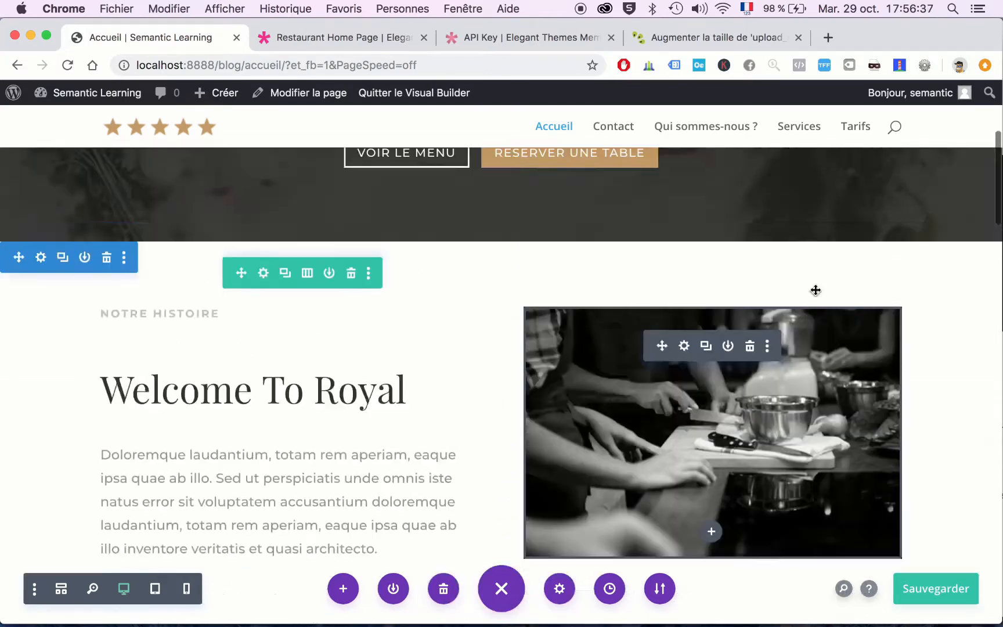